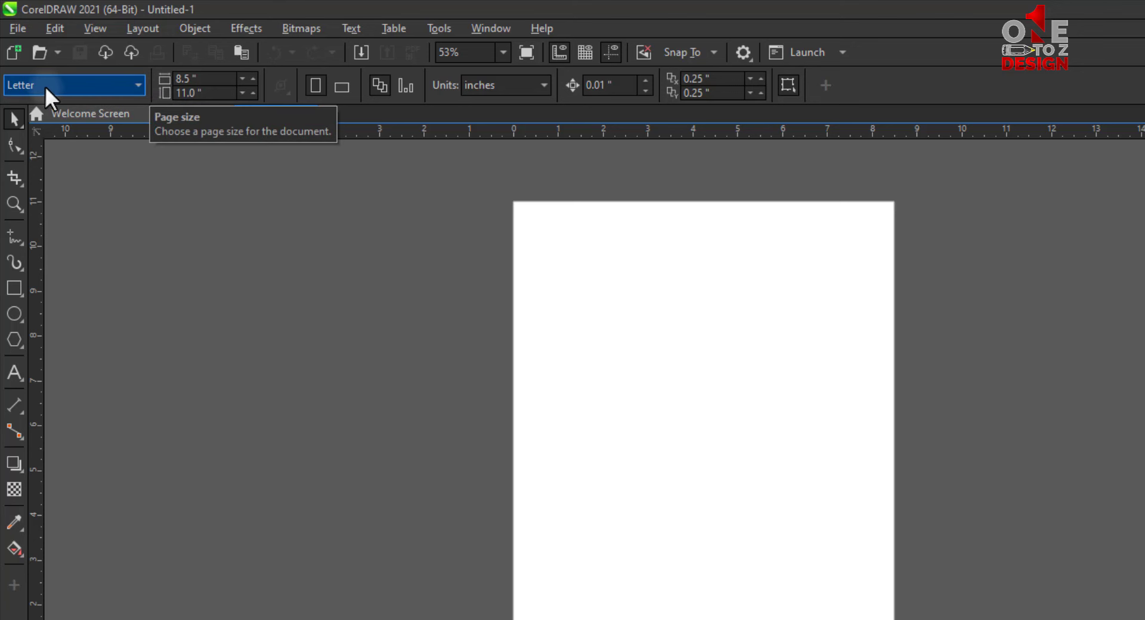
- Set the page size to A4 and open the list of measurement units
left_click(138, 84)
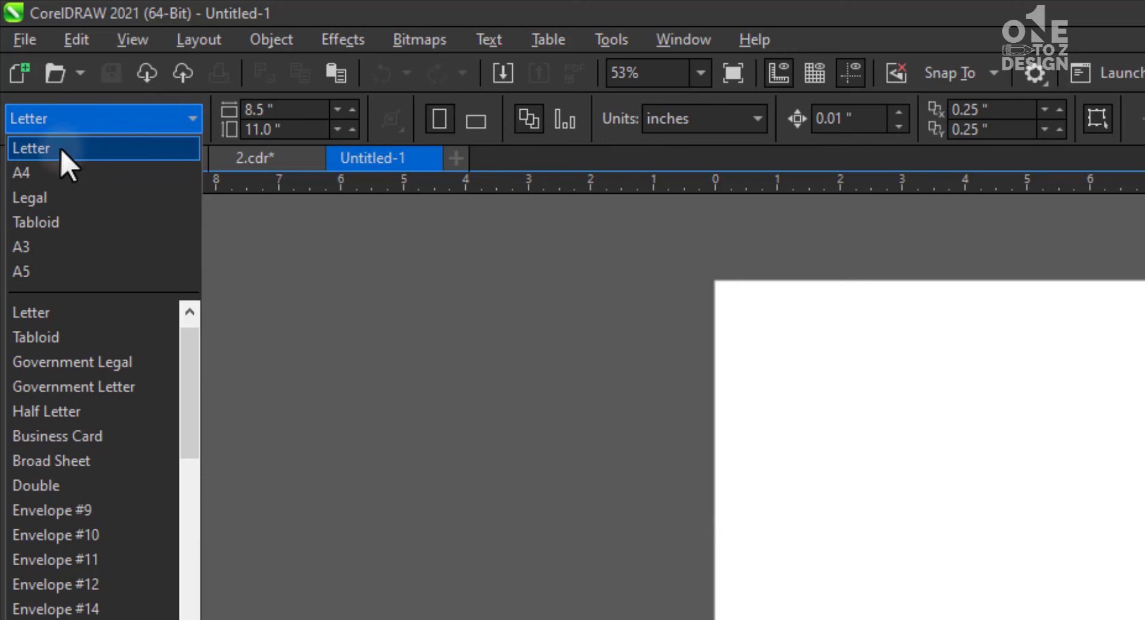
left_click(42, 173)
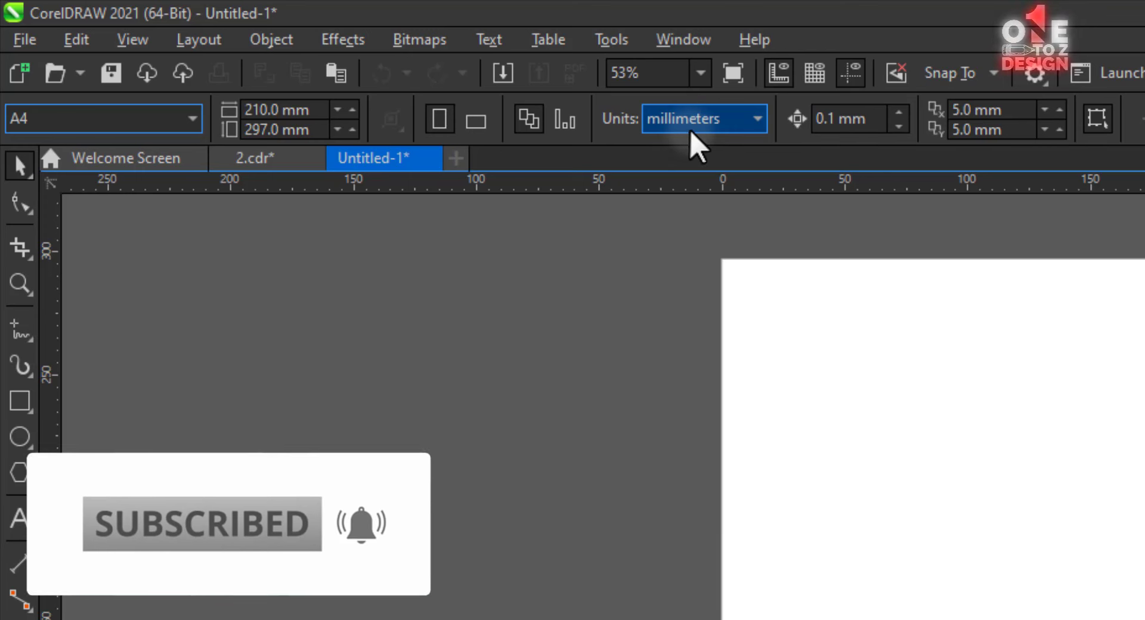
left_click(757, 119)
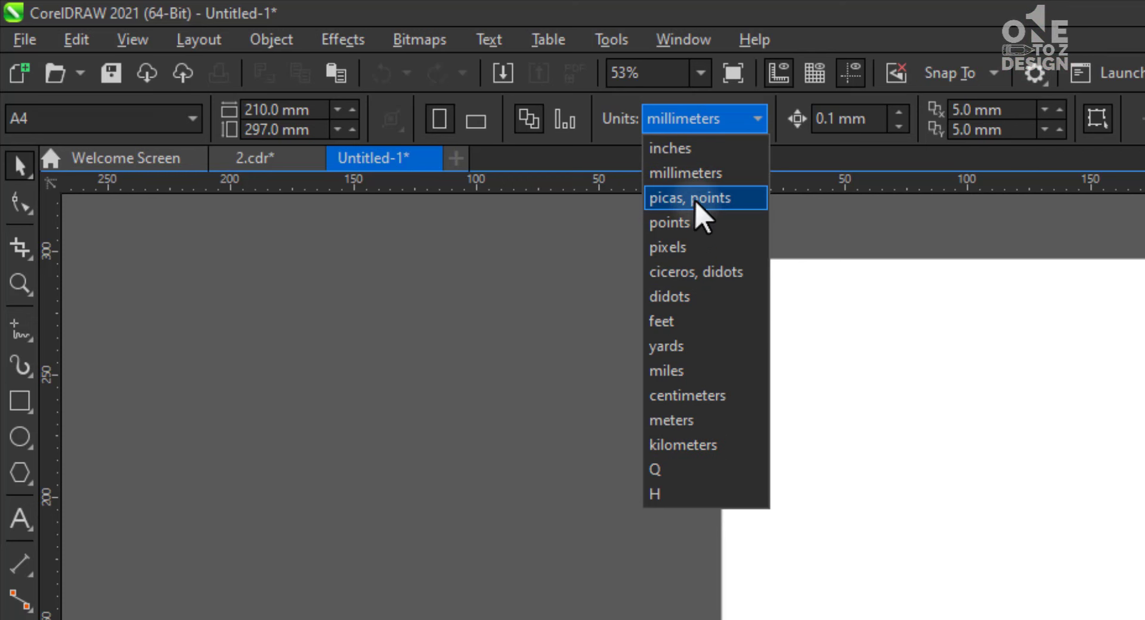
- Set the page size to Letter
left_click(170, 126)
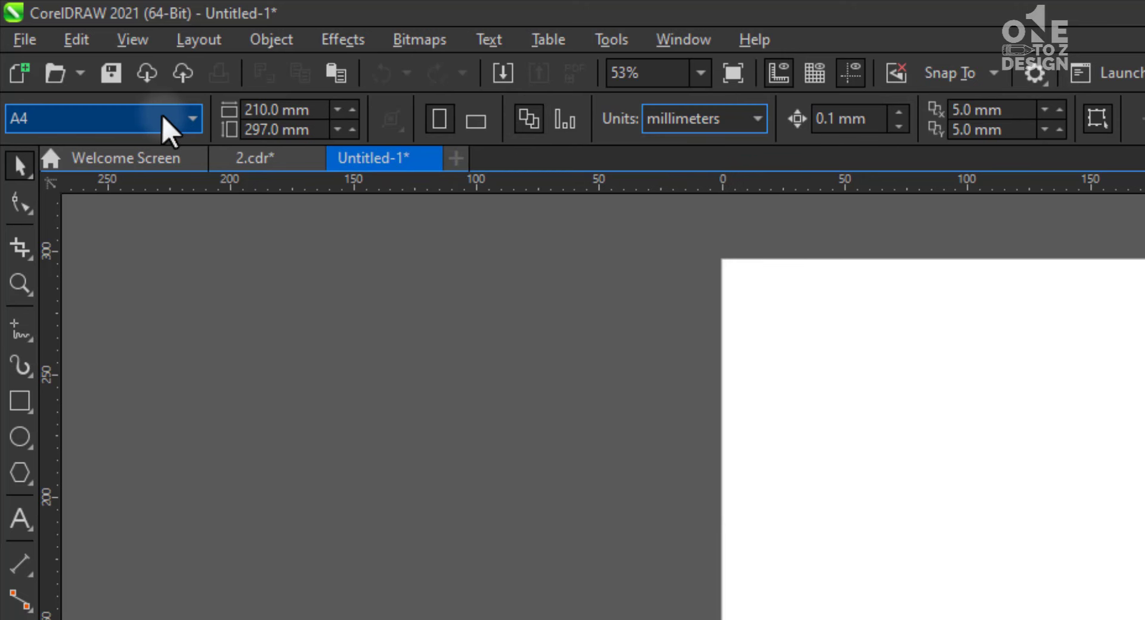
left_click(141, 126)
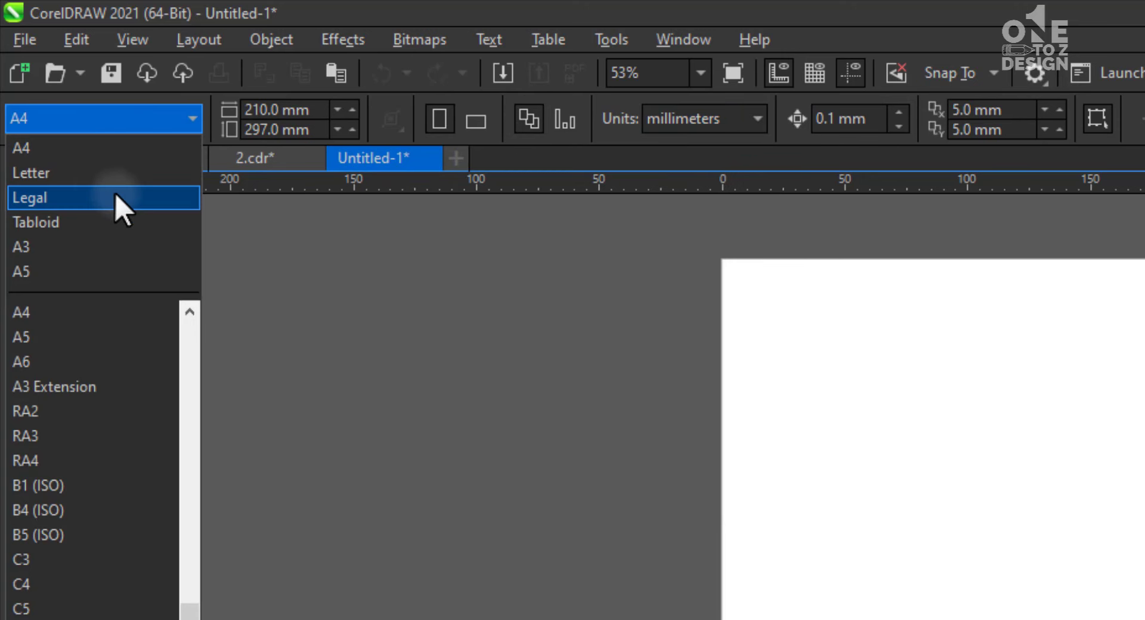
left_click(72, 179)
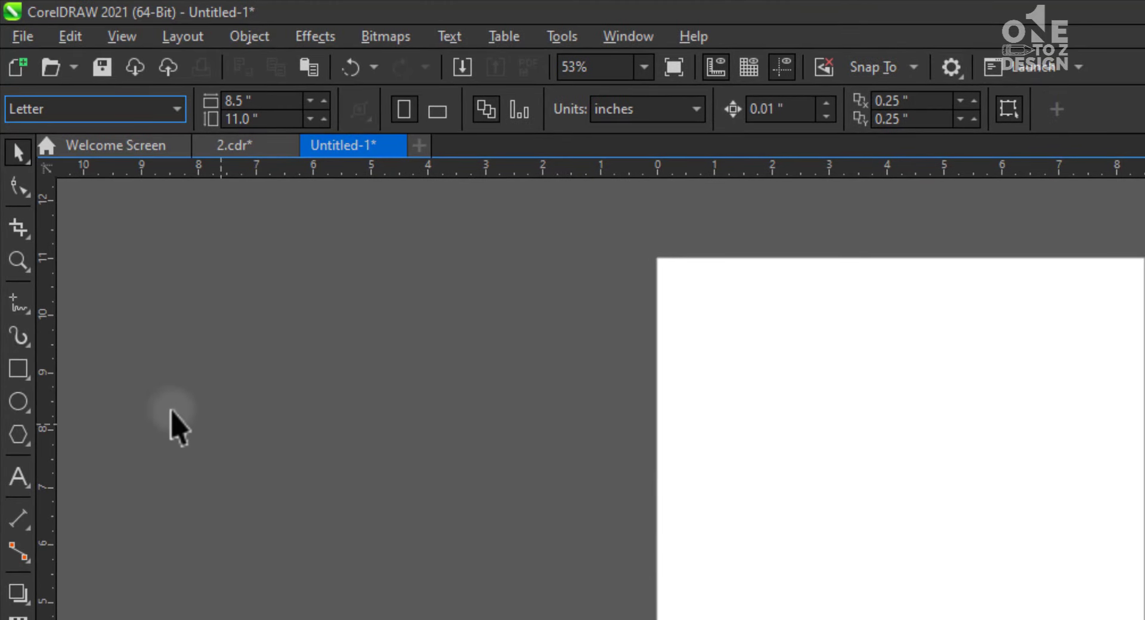
- Draw a rectangle about 7.3 by 4.2 inches on the page with the Rectangle tool
left_click(18, 369)
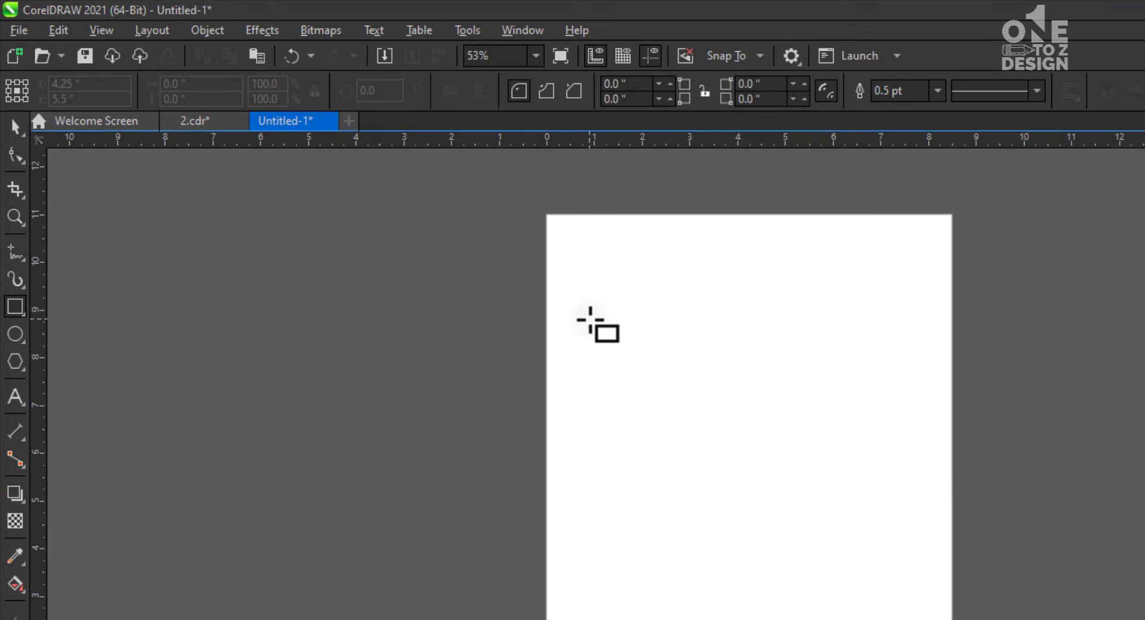
left_click_drag(589, 319, 740, 410)
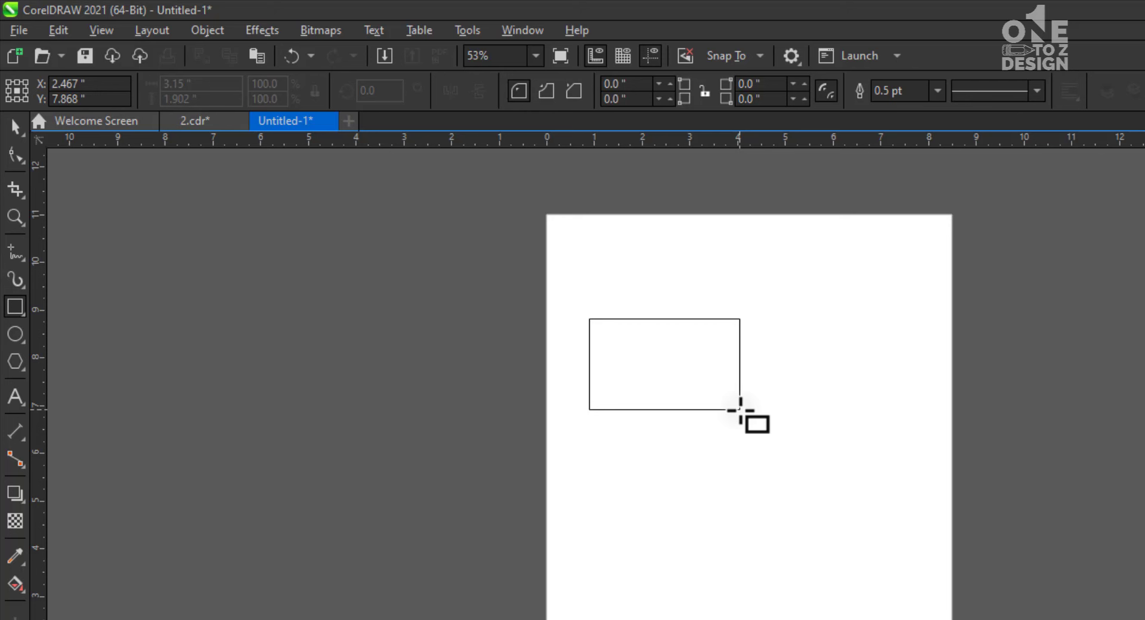
left_click_drag(740, 410, 937, 517)
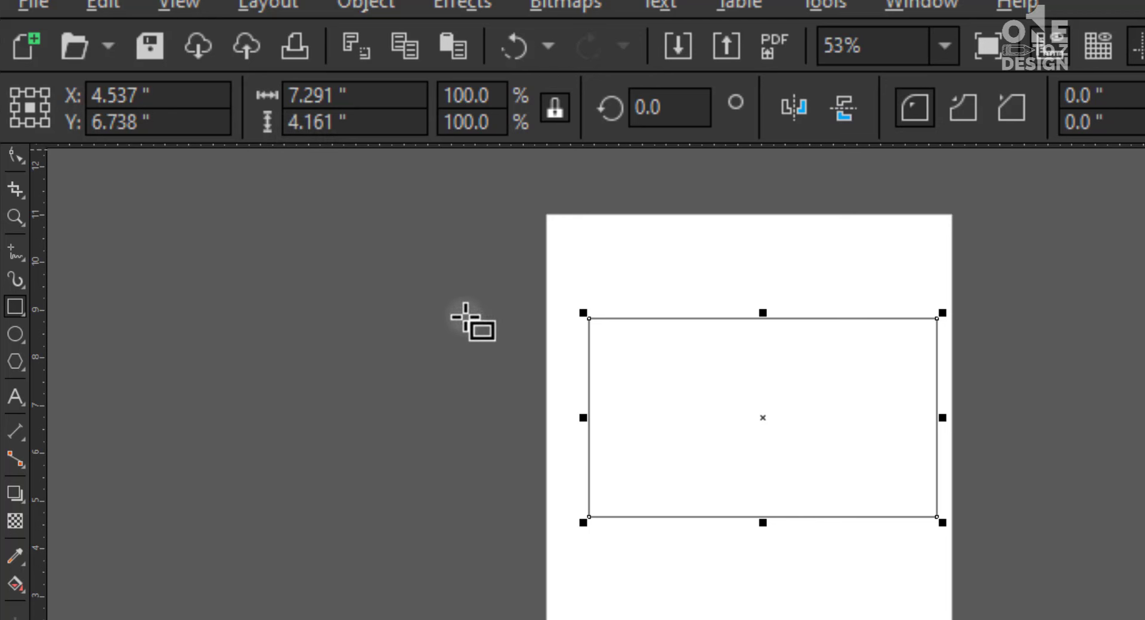
- Draw three more rectangles, about 3 by 2.1, 1.8 by 1.6 and 17.7 by 8.9 inches, beside and around the first one
left_click_drag(418, 340, 565, 442)
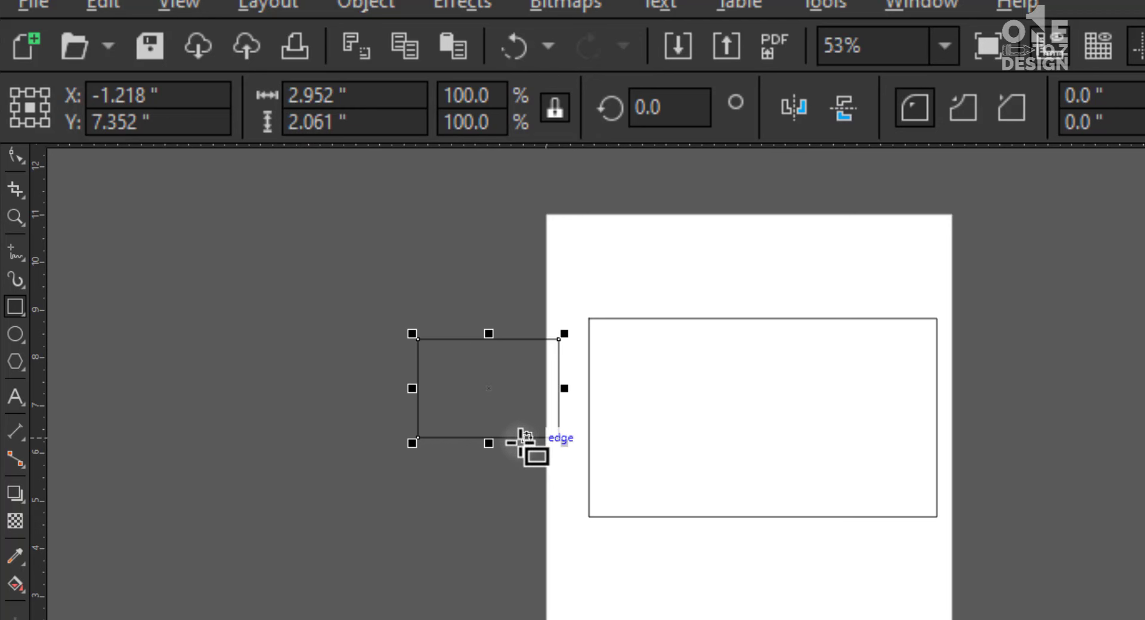
left_click_drag(524, 261, 610, 339)
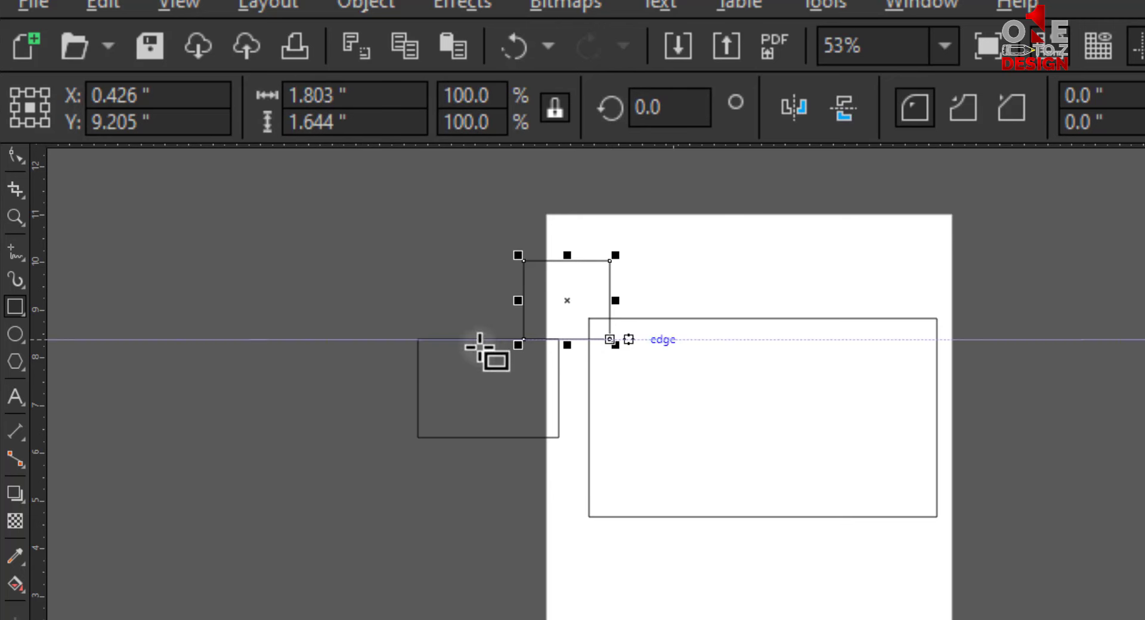
left_click_drag(258, 249, 1101, 619)
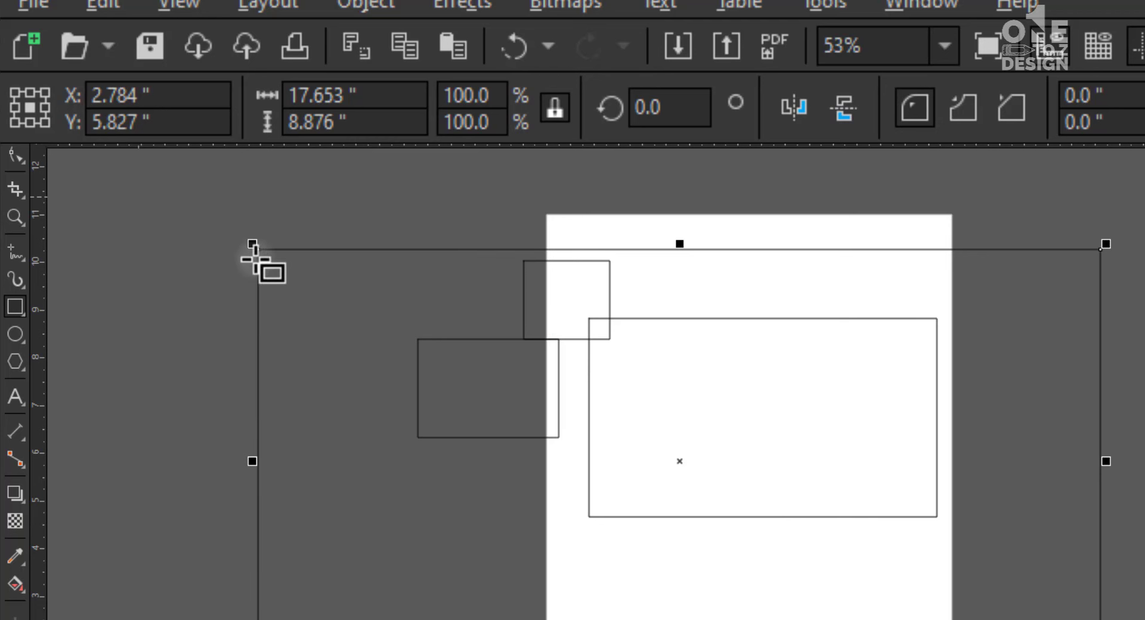
- Delete all four practice rectangles from the page and the surrounding area
left_click(18, 154)
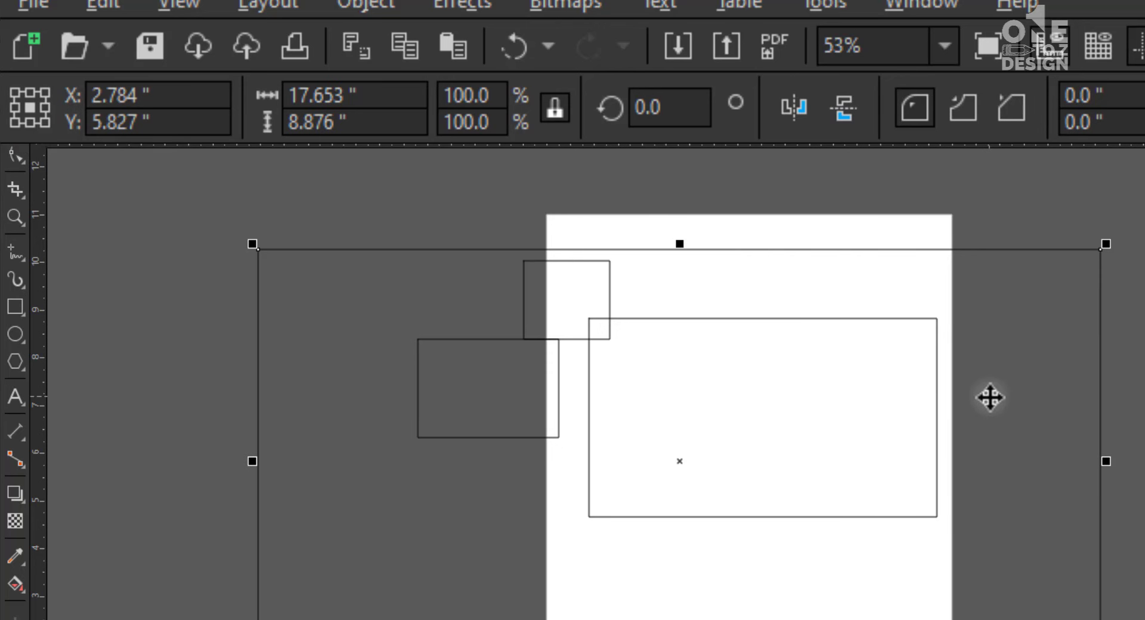
key("Delete")
left_click(849, 372)
key("Delete")
left_click(582, 313)
key("Delete")
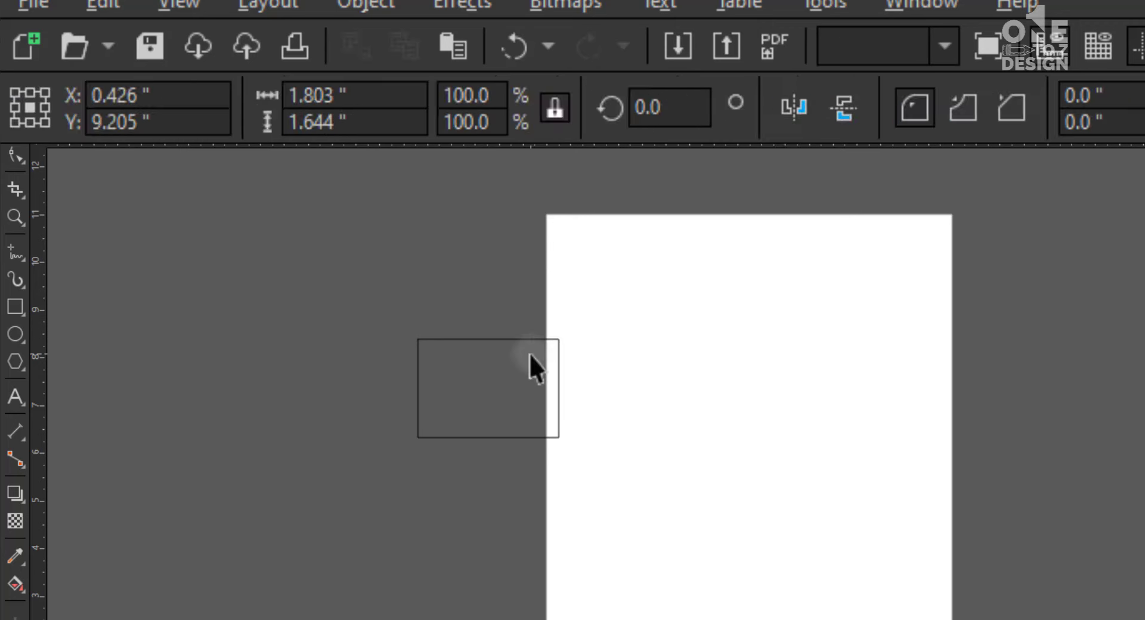
left_click(529, 353)
key("Delete")
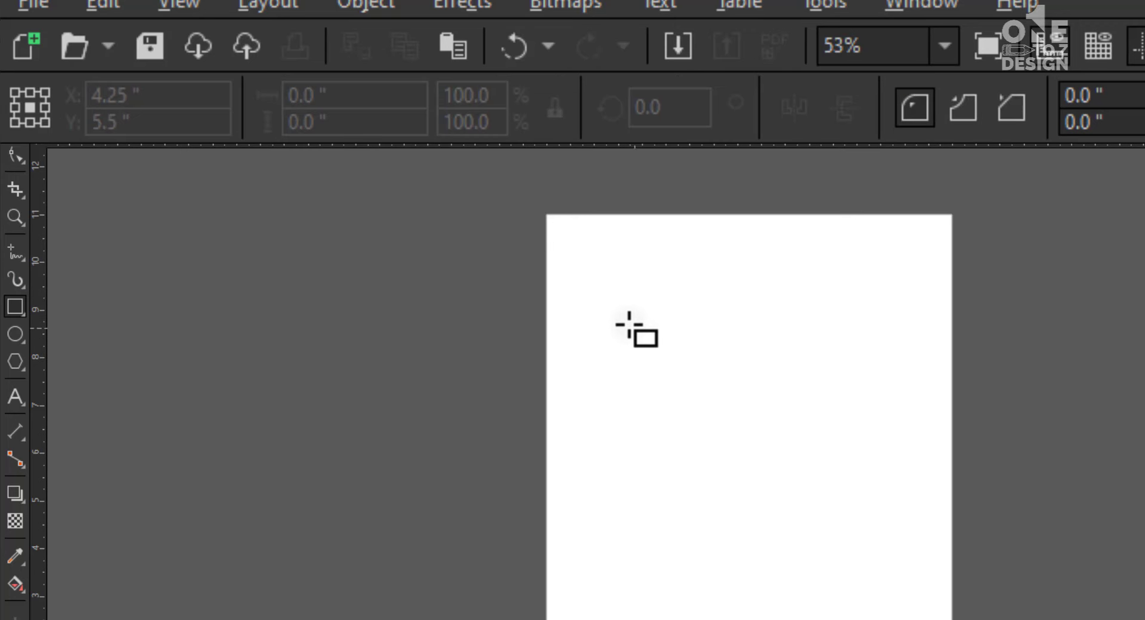
- Draw a rectangle about 5.2 by 2.9 inches on the page and add the text 7x3 above it
left_click_drag(660, 332, 906, 469)
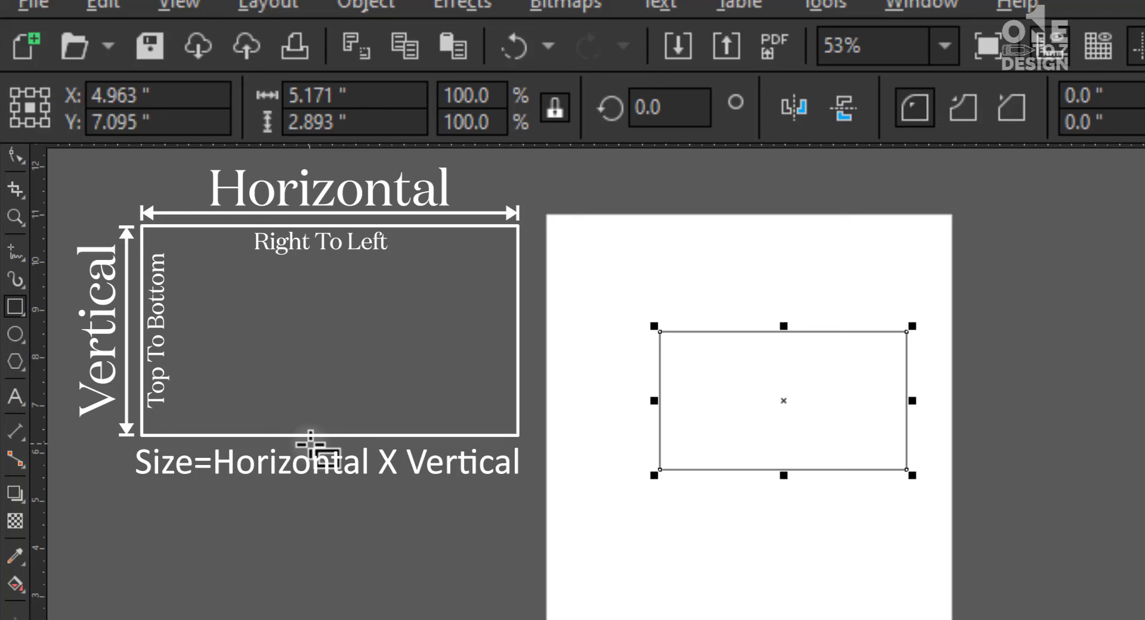
left_click(15, 396)
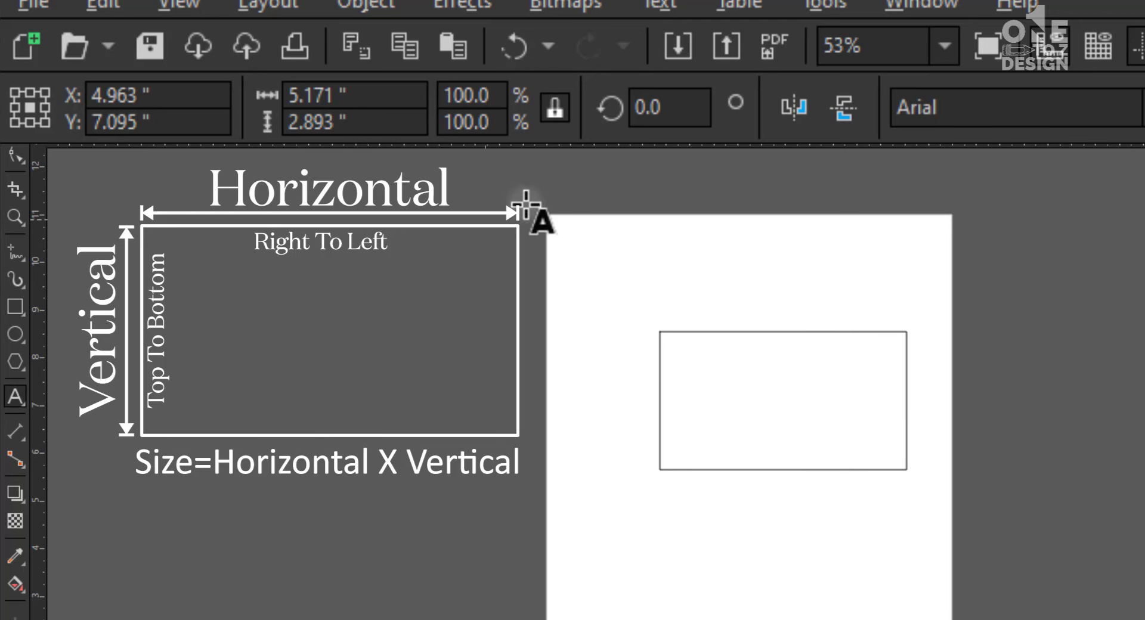
left_click(608, 262)
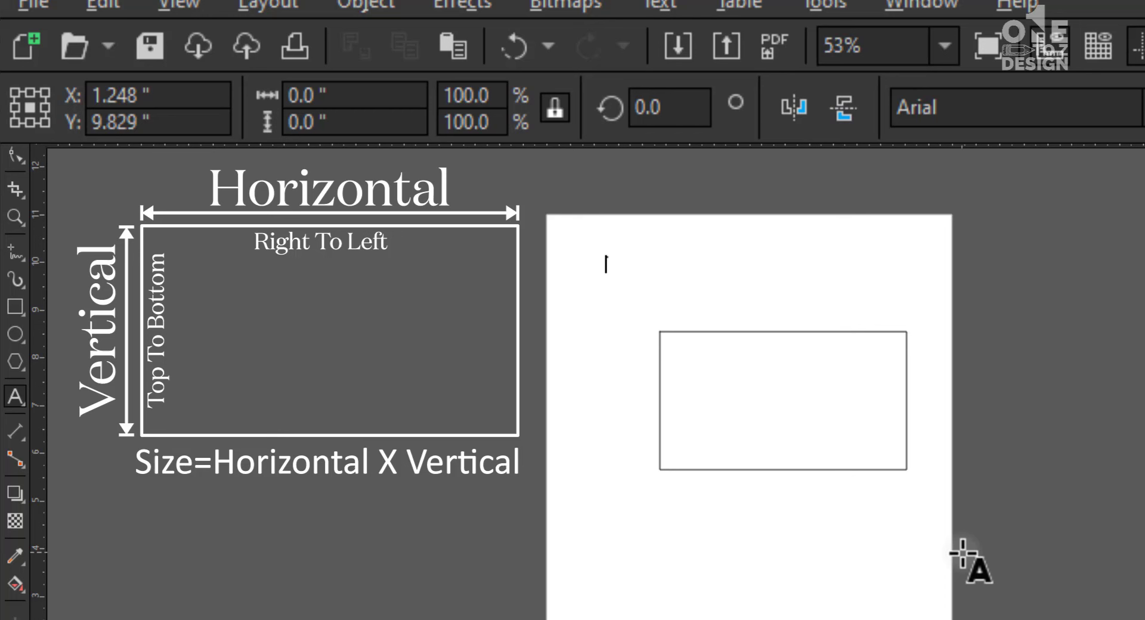
type("7x3")
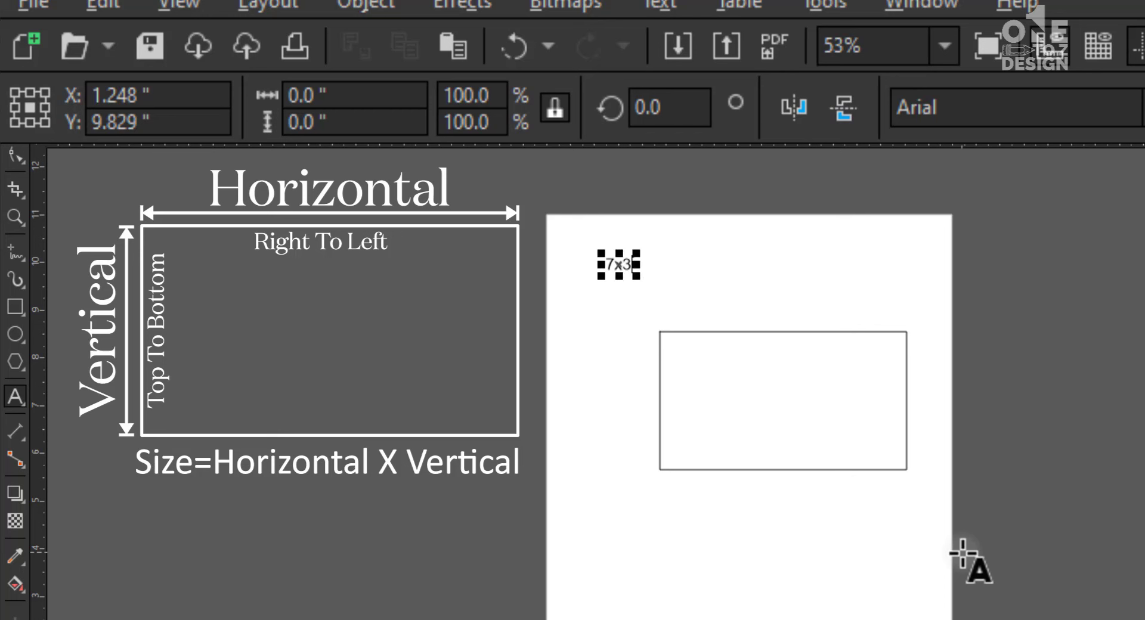
- Enlarge the 7x3 text to about 1.4 by 0.7 inches
left_click(24, 153)
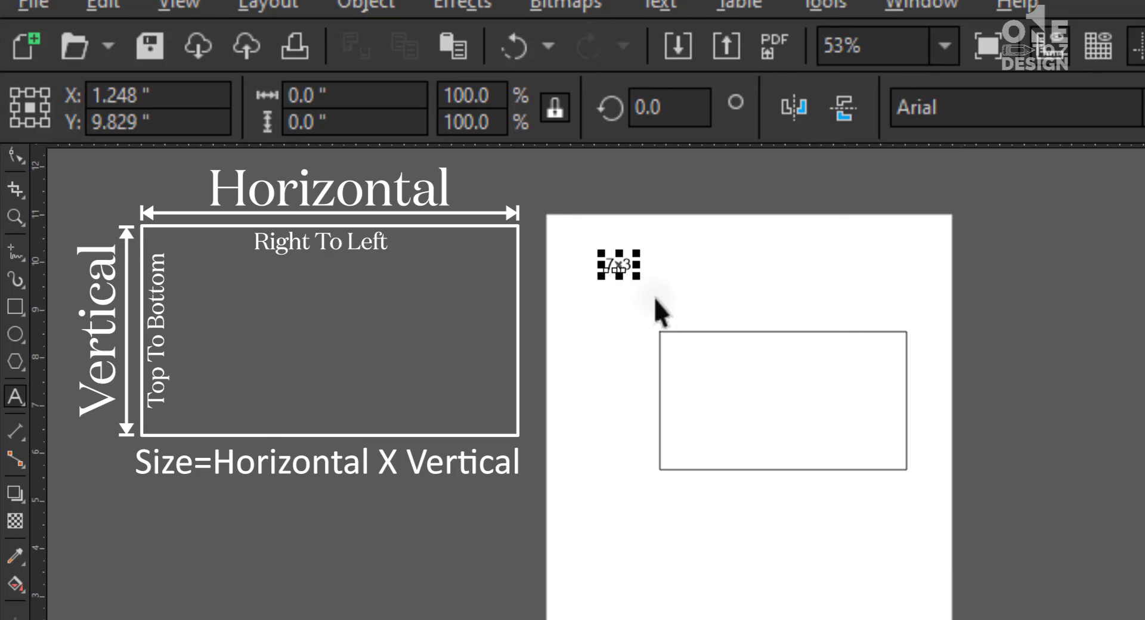
left_click_drag(639, 285, 746, 326)
left_click(657, 306)
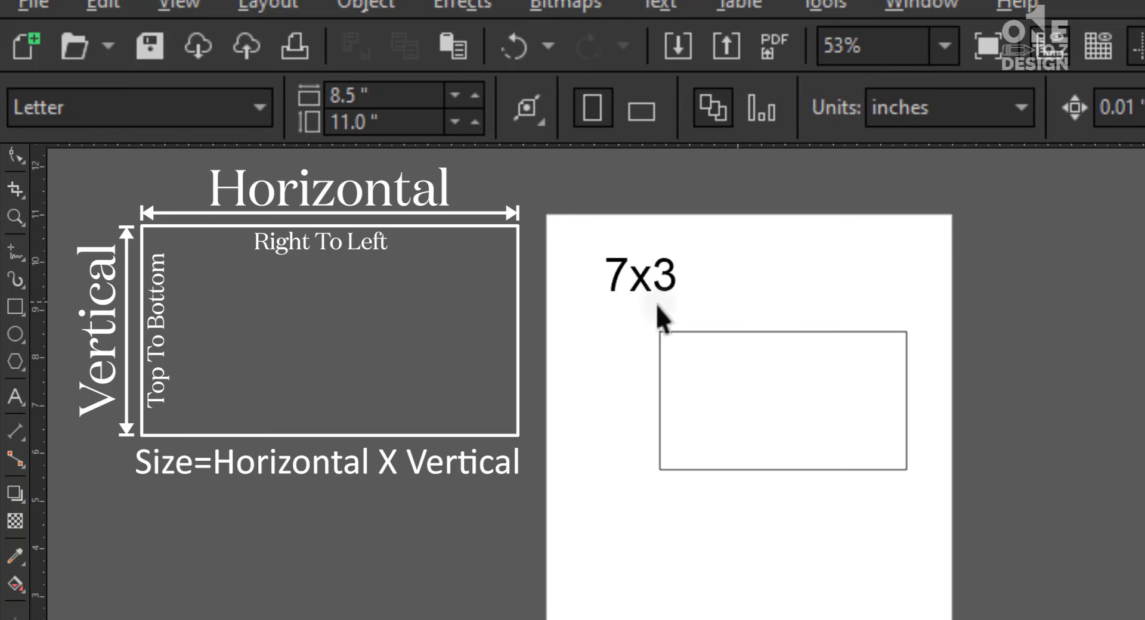
left_click(618, 285)
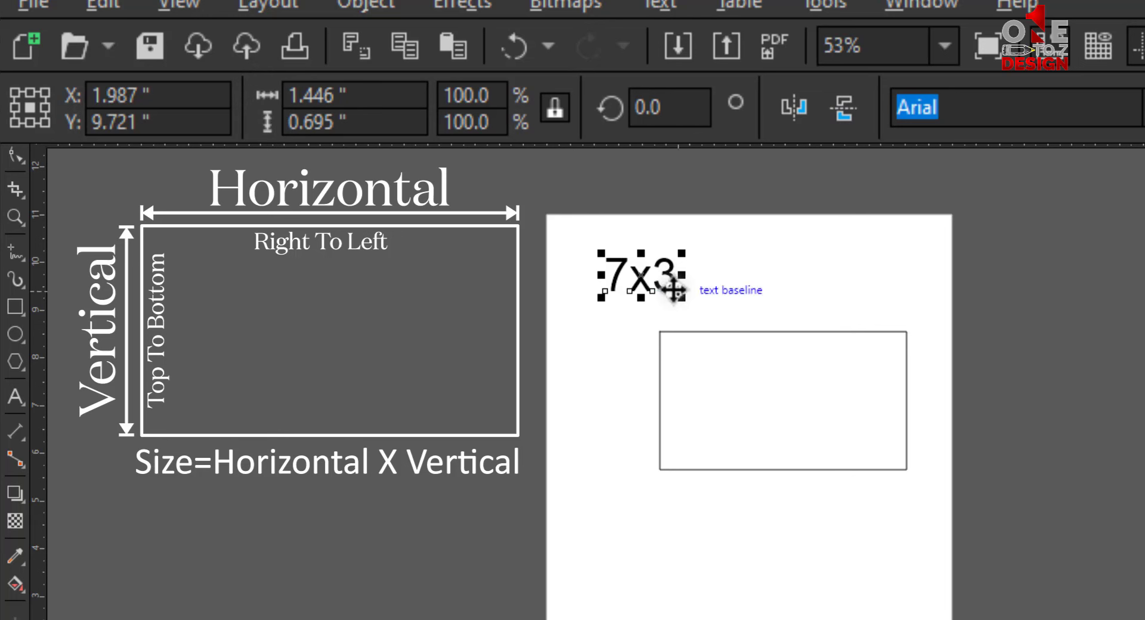
- Try to resize the rectangle to 7 inches wide and 3 inches high with the aspect ratio locked
left_click(684, 411)
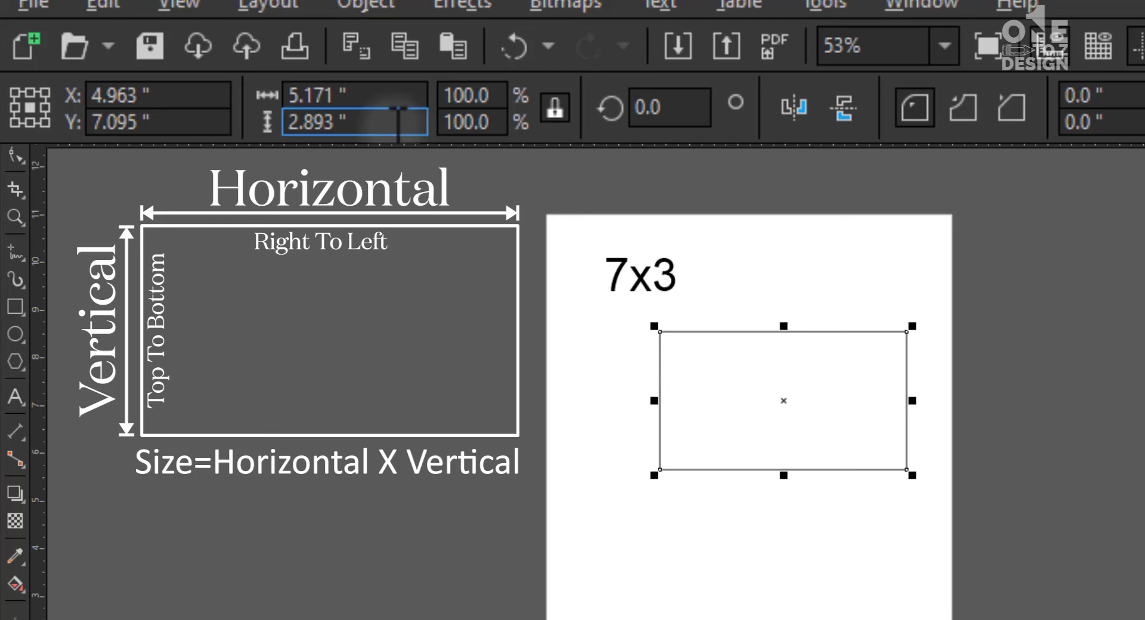
left_click_drag(347, 95, 280, 120)
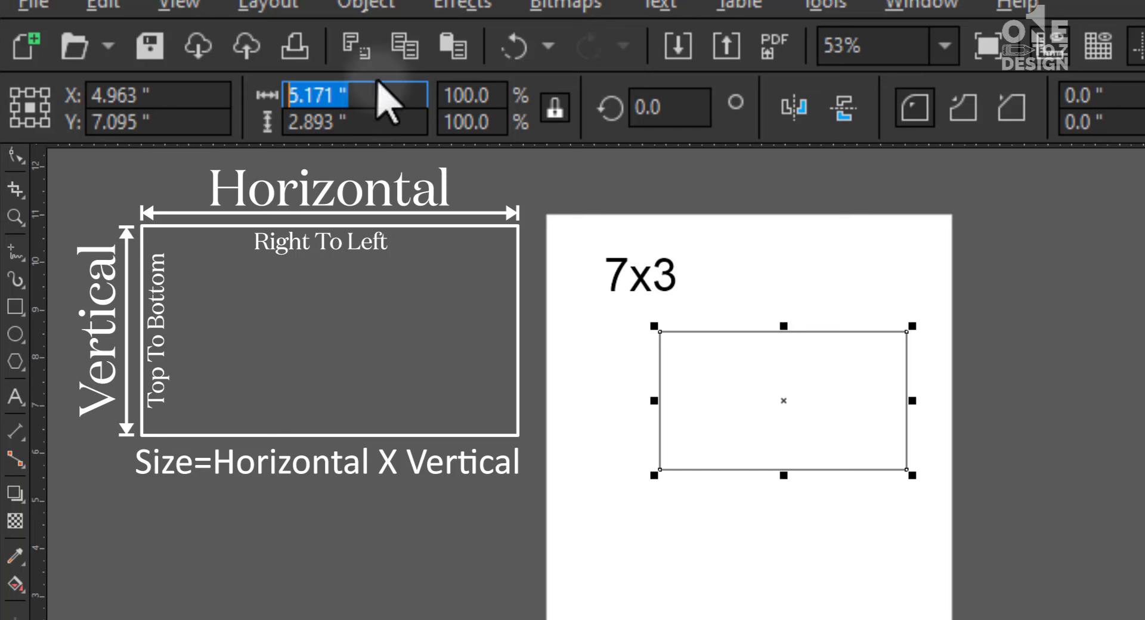
type("7")
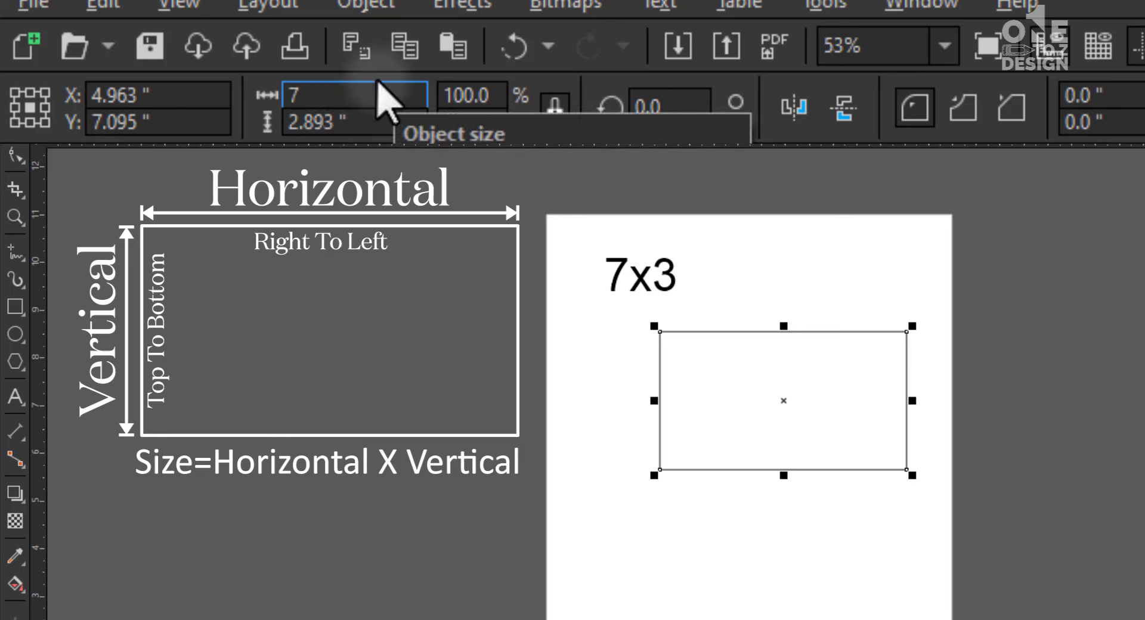
left_click(370, 122)
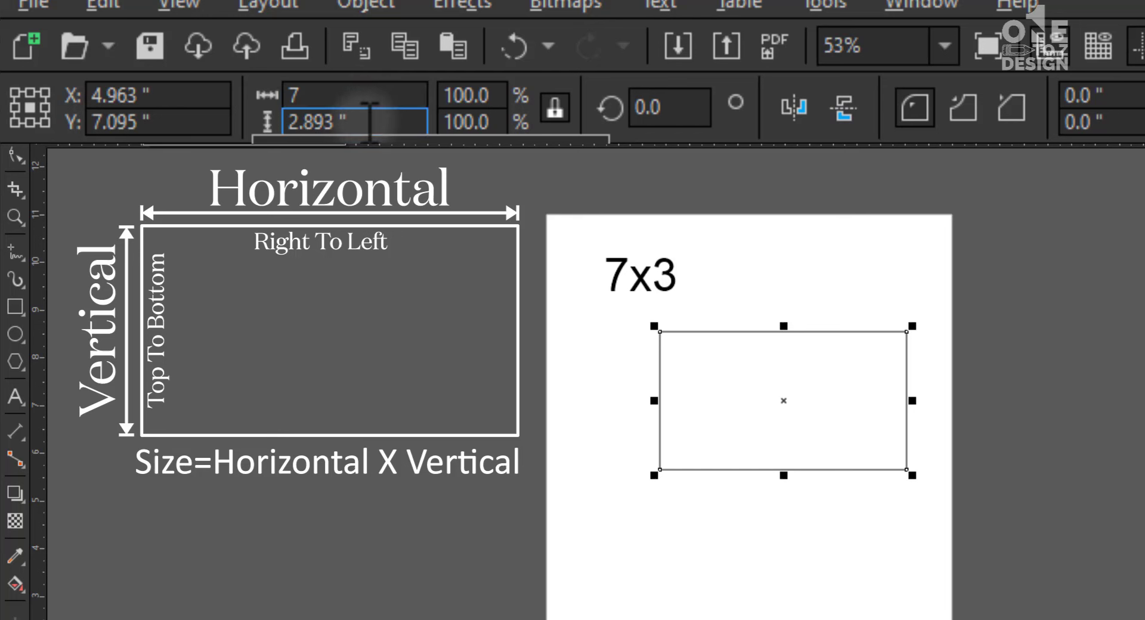
left_click_drag(352, 122, 280, 123)
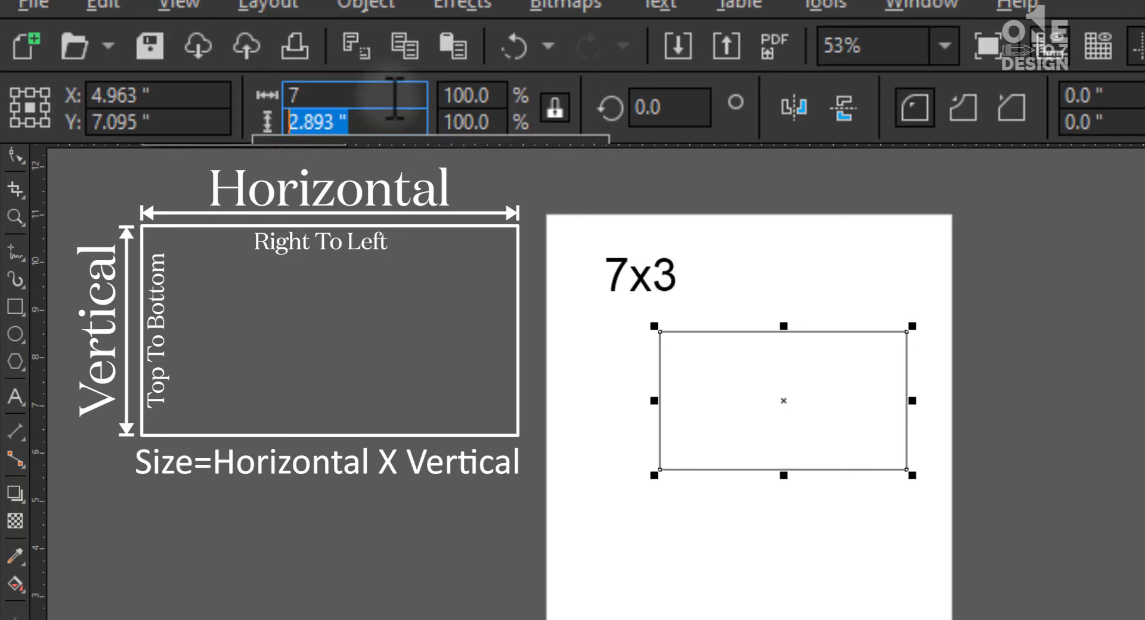
type("3")
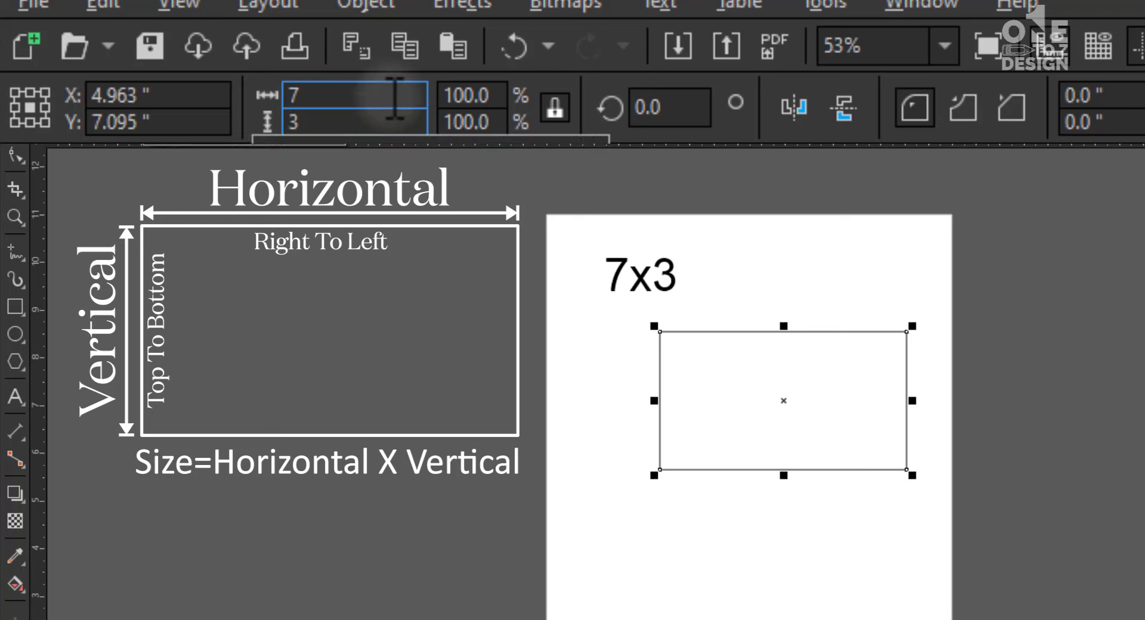
key("Return")
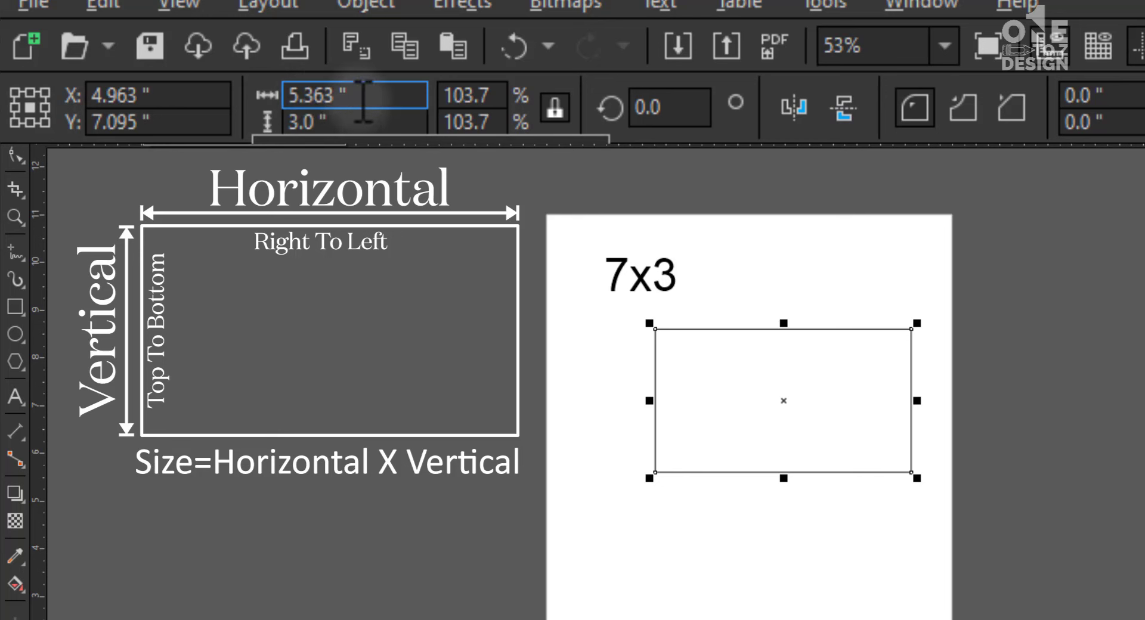
- Set the rectangle's width to 7 inches
left_click_drag(362, 96, 264, 97)
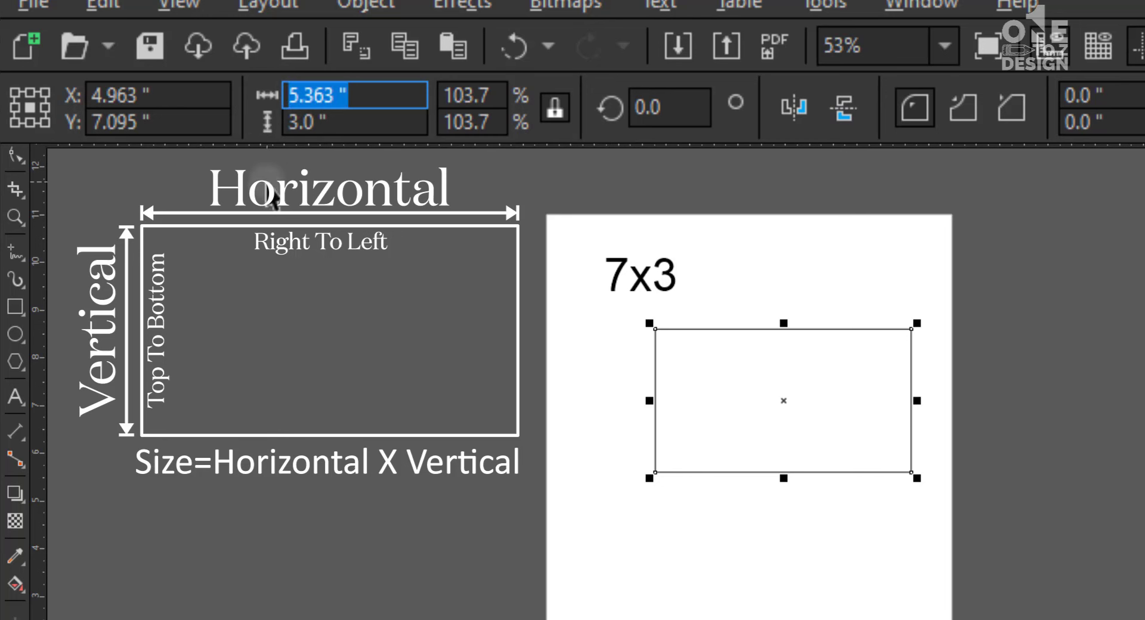
type("7")
key("Return")
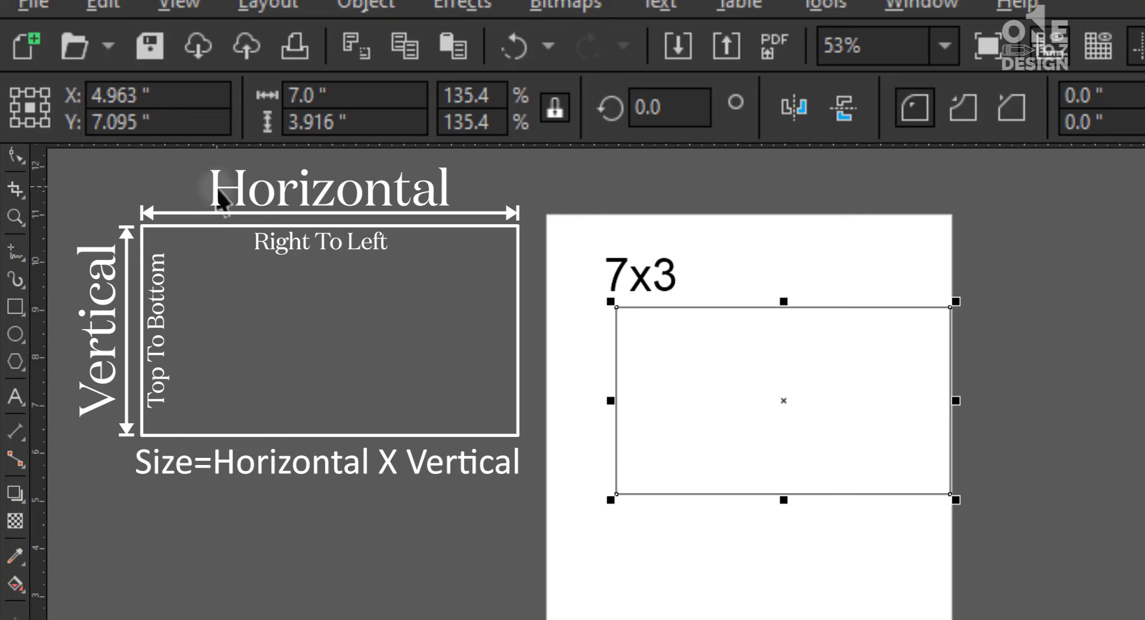
- Unlock the rectangle's aspect ratio and set its height to 3 inches
left_click(352, 122)
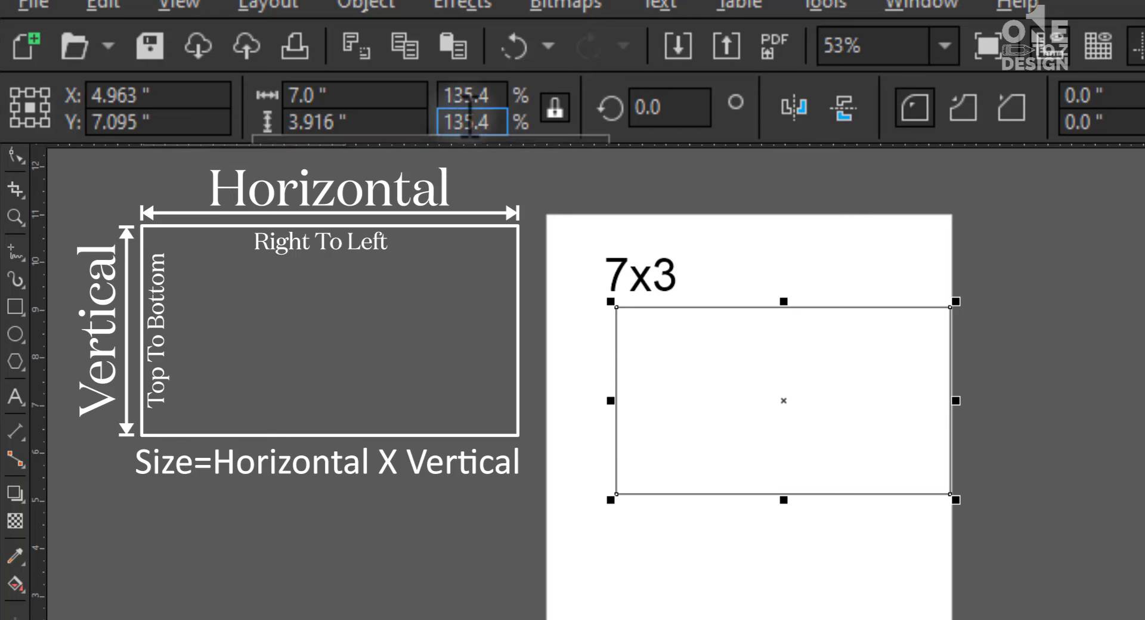
left_click(554, 109)
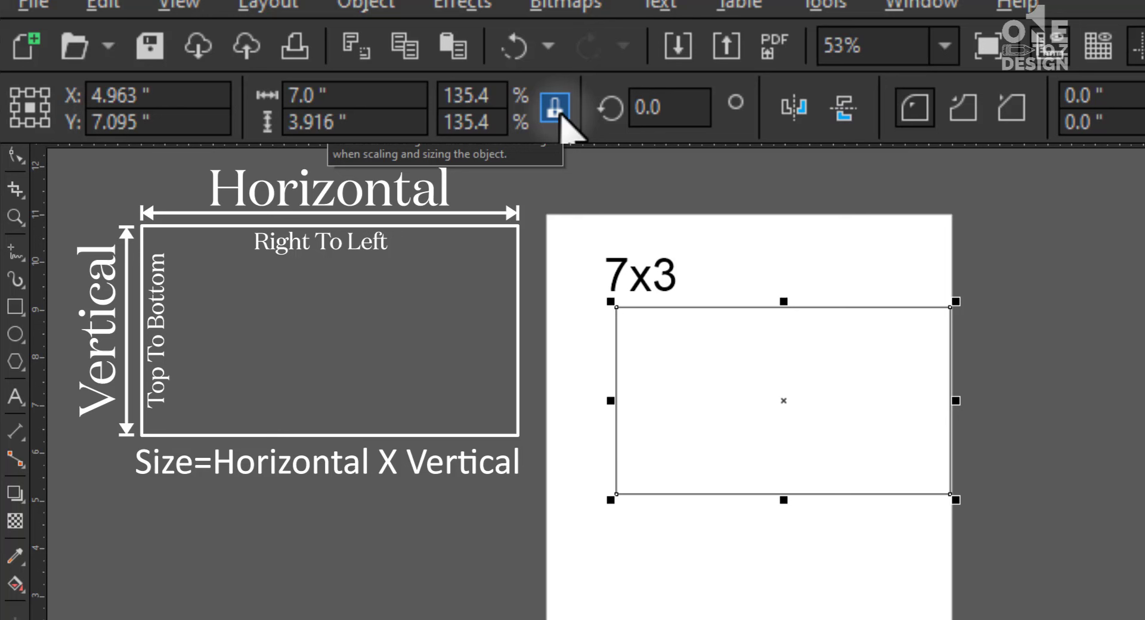
left_click(329, 96)
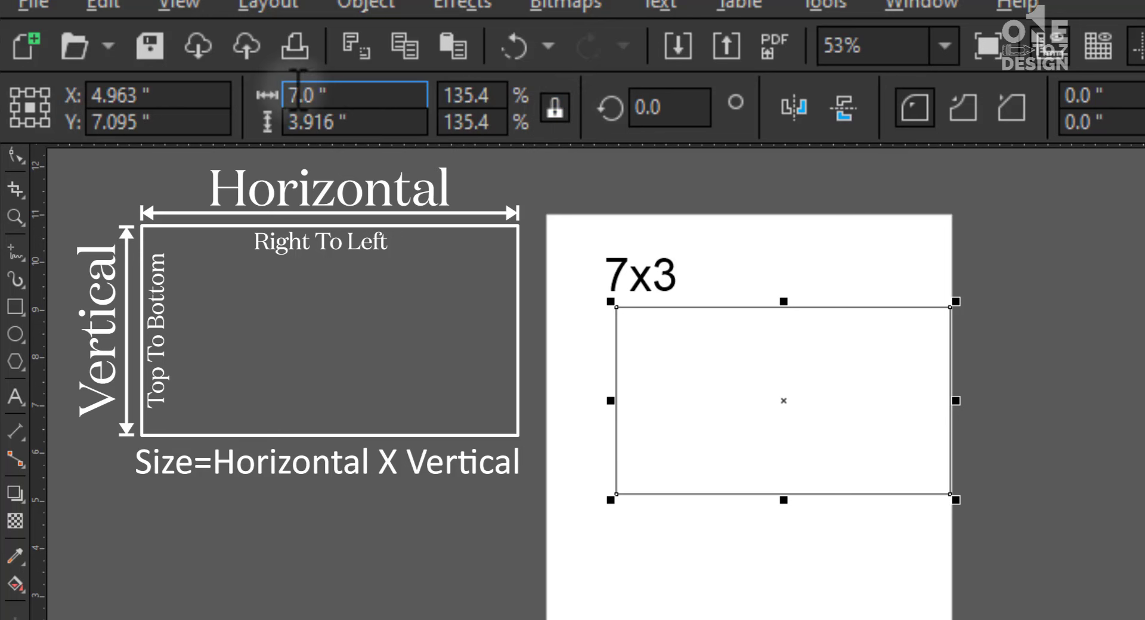
left_click(355, 123)
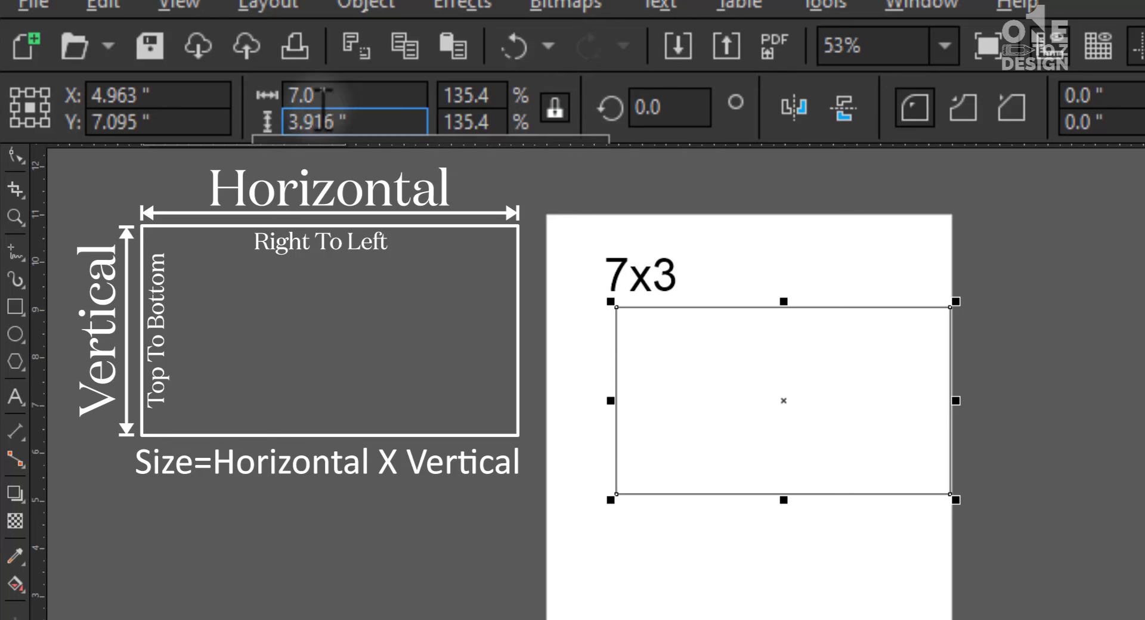
left_click(552, 114)
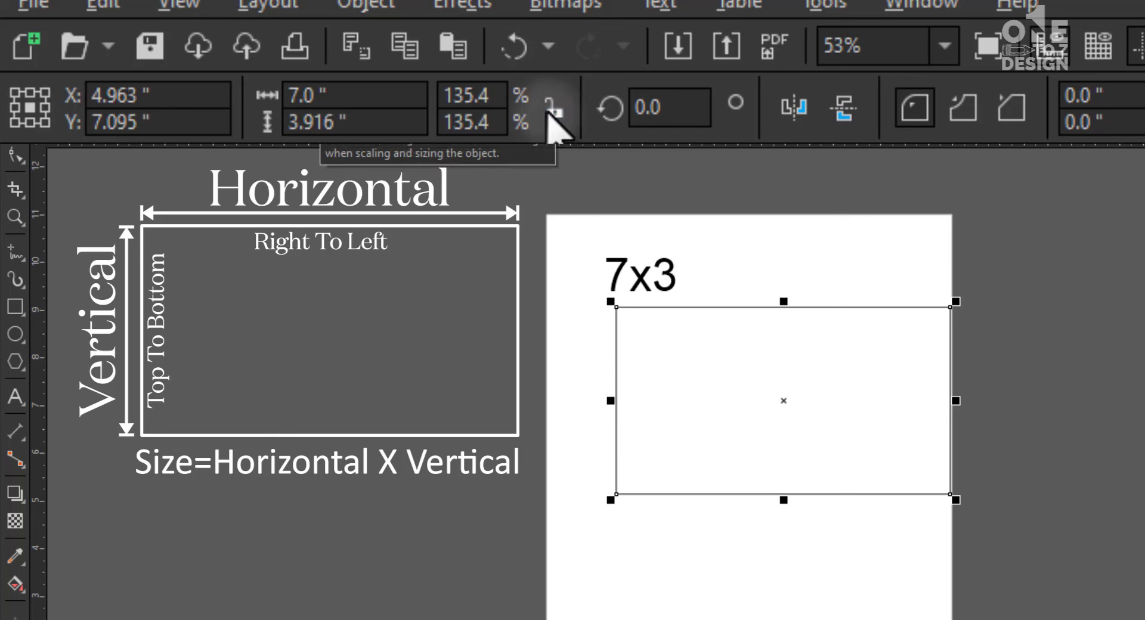
left_click_drag(362, 122, 286, 86)
type("3")
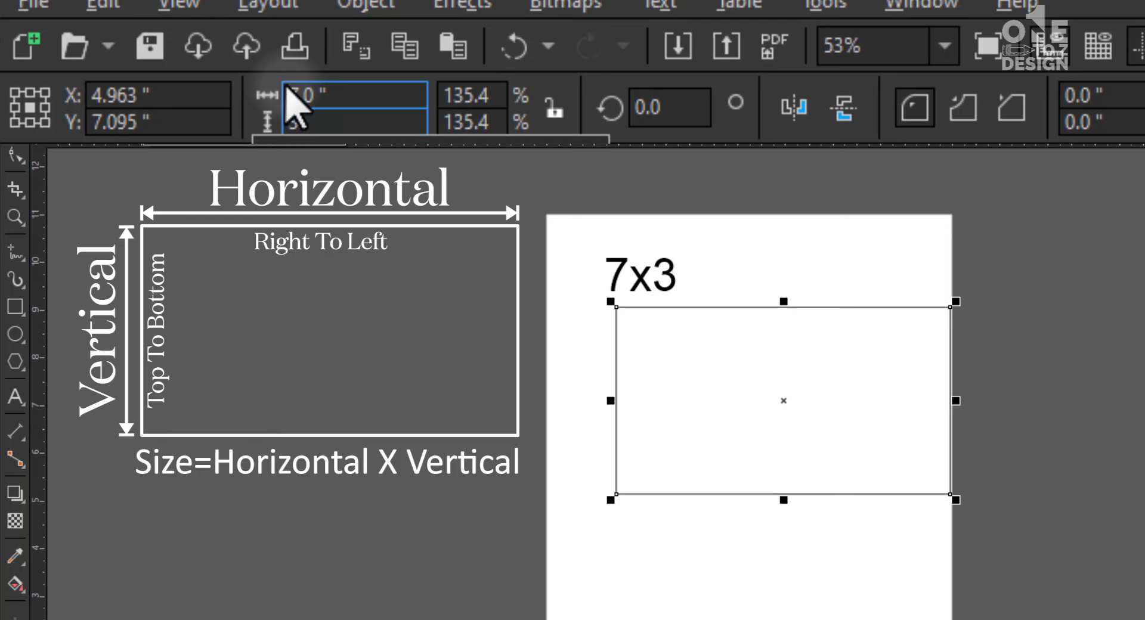
key("Return")
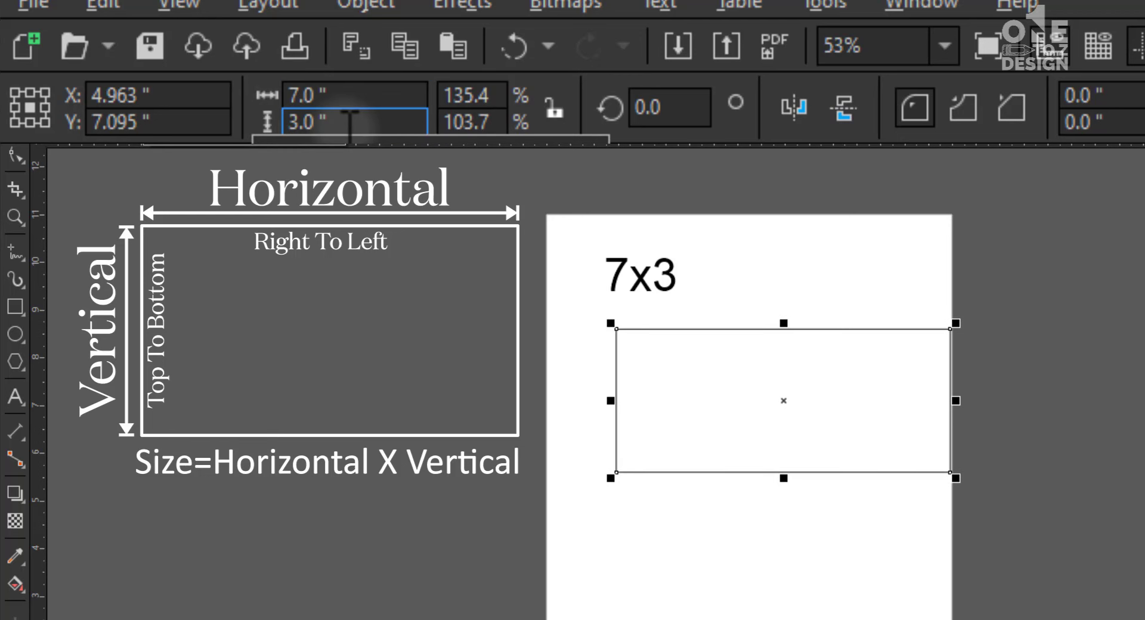
- Move the 7 by 3 inch rectangle fully onto the page and place the 7x3 text just above its upper-left corner
left_click_drag(718, 427, 719, 427)
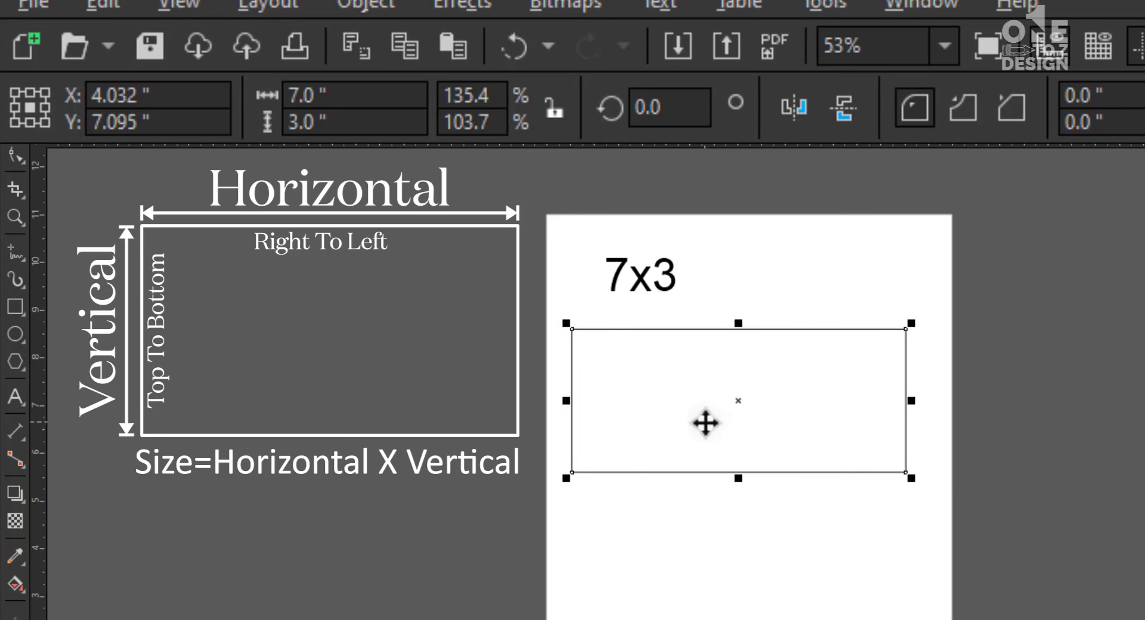
left_click(718, 278)
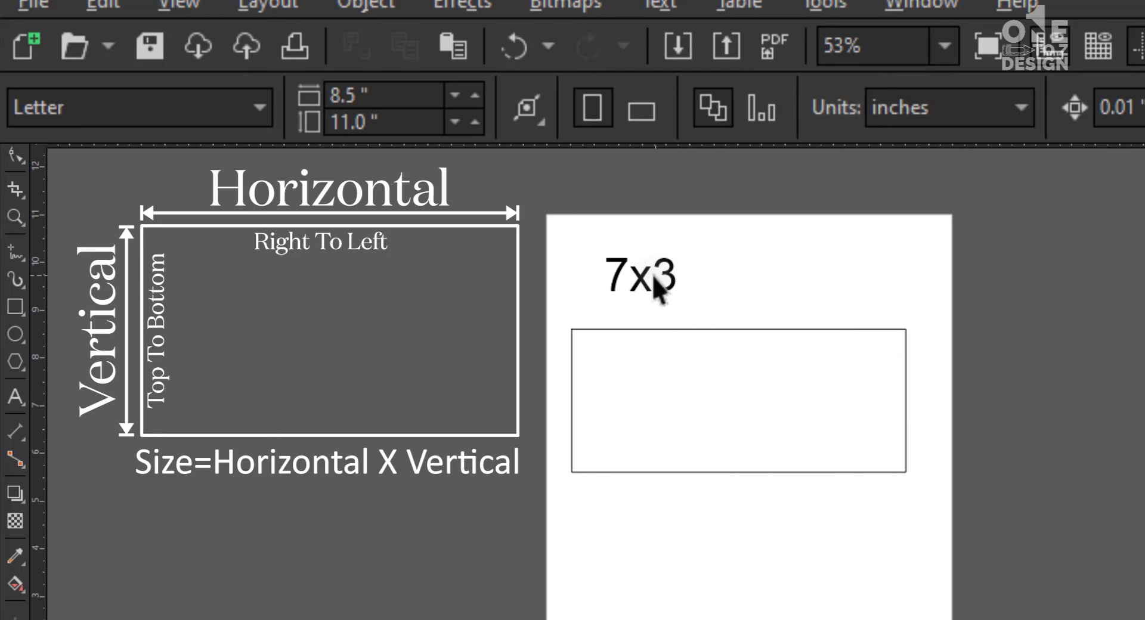
left_click_drag(654, 278, 620, 304)
left_click(706, 286)
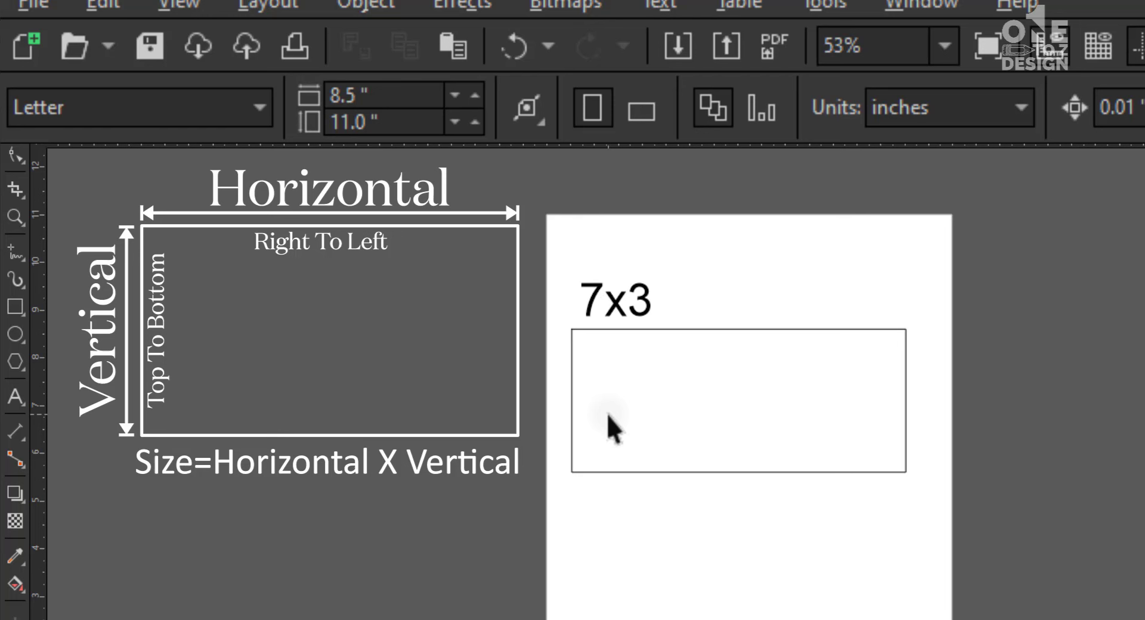
left_click(620, 313)
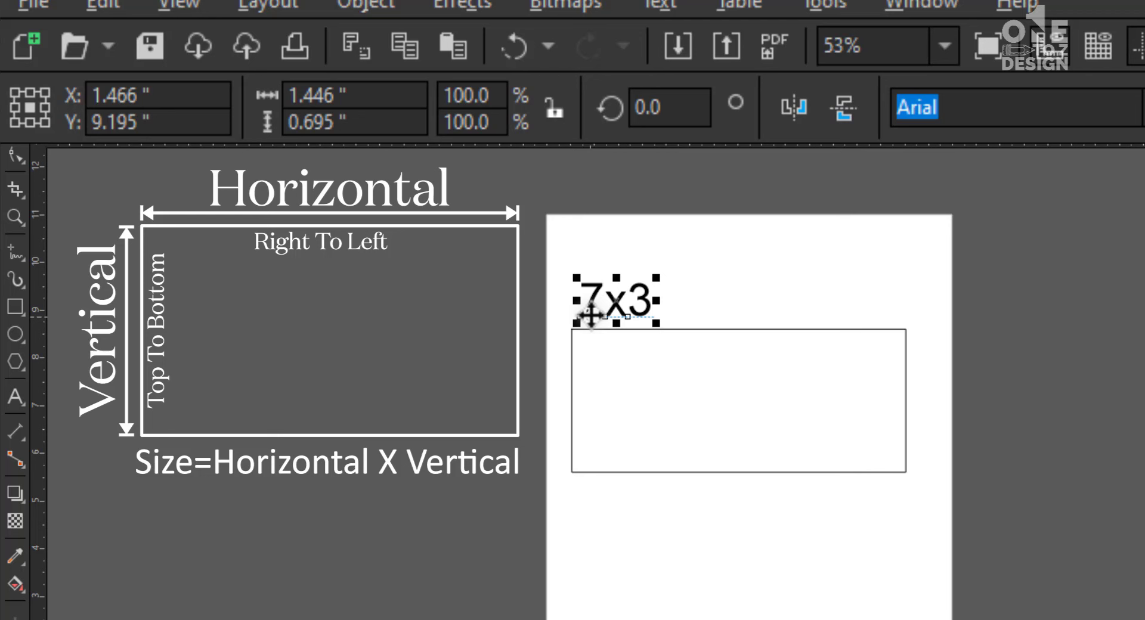
- Draw a rectangle about 2.6 by 2.0 inches beside the page, over the size diagram
left_click(16, 306)
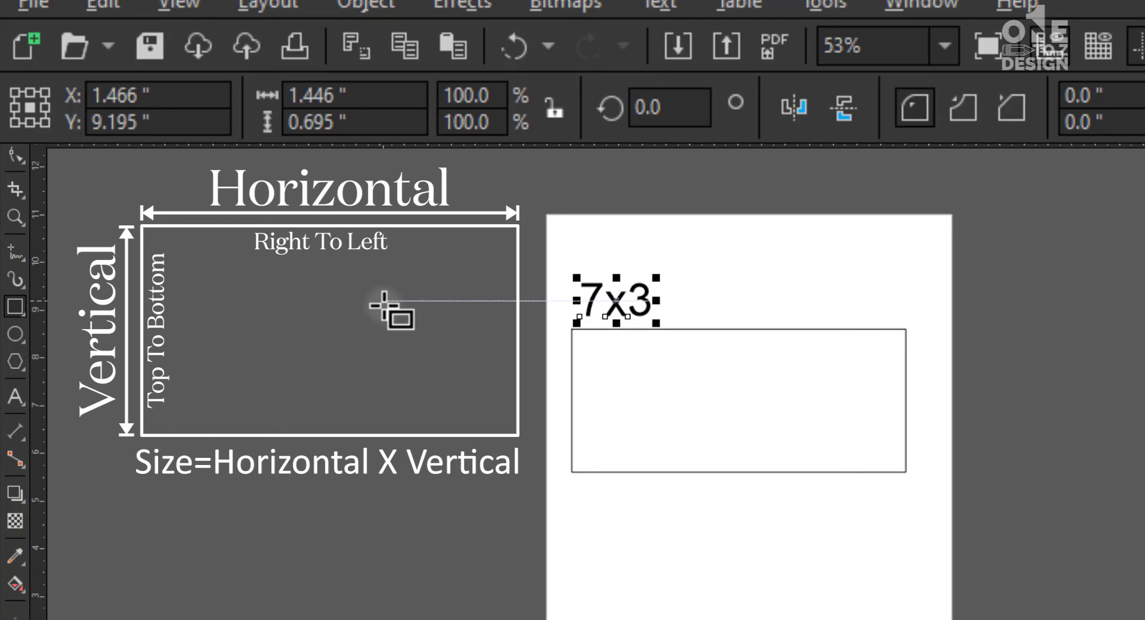
left_click_drag(384, 301, 504, 397)
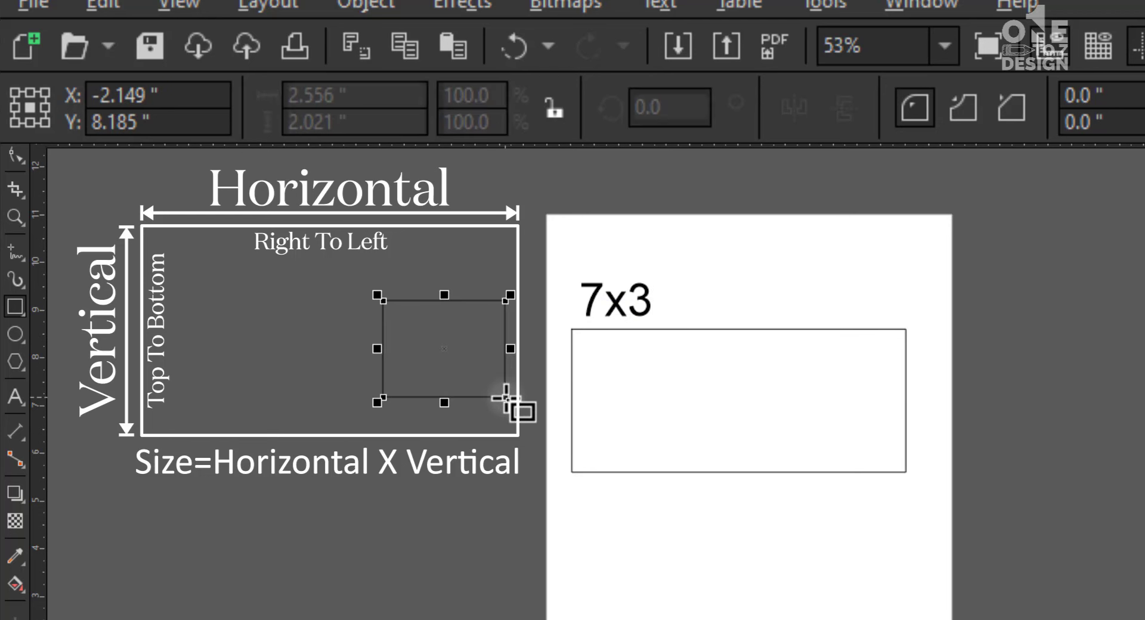
left_click(15, 128)
left_click(513, 375)
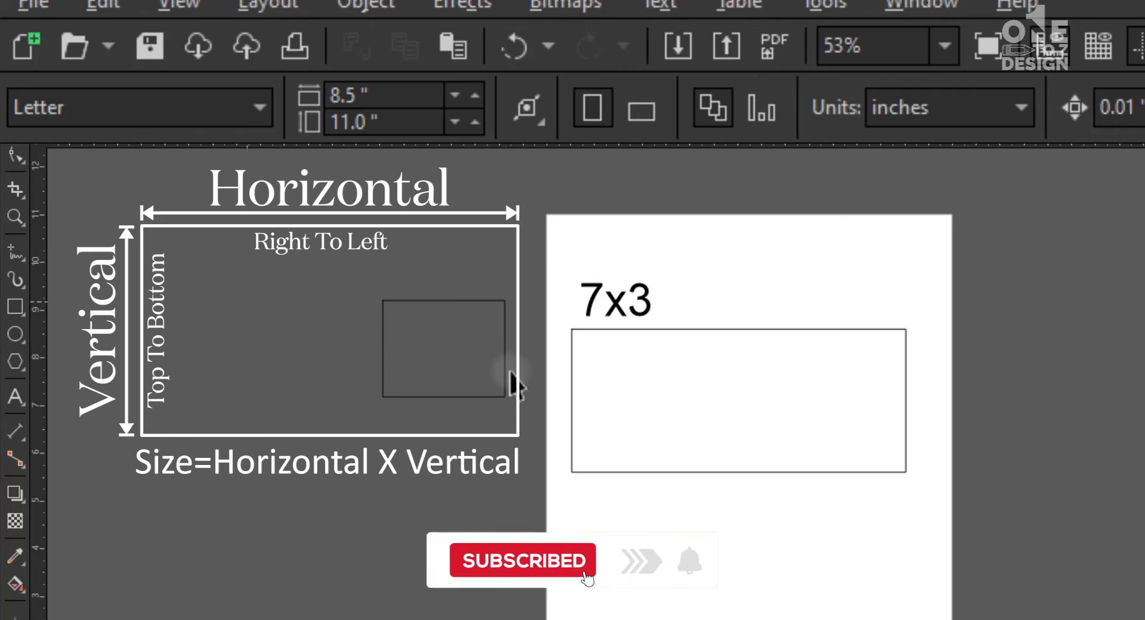
- Set the size of the rectangle beside the page to 3 inches wide and 7 inches high
left_click(444, 368)
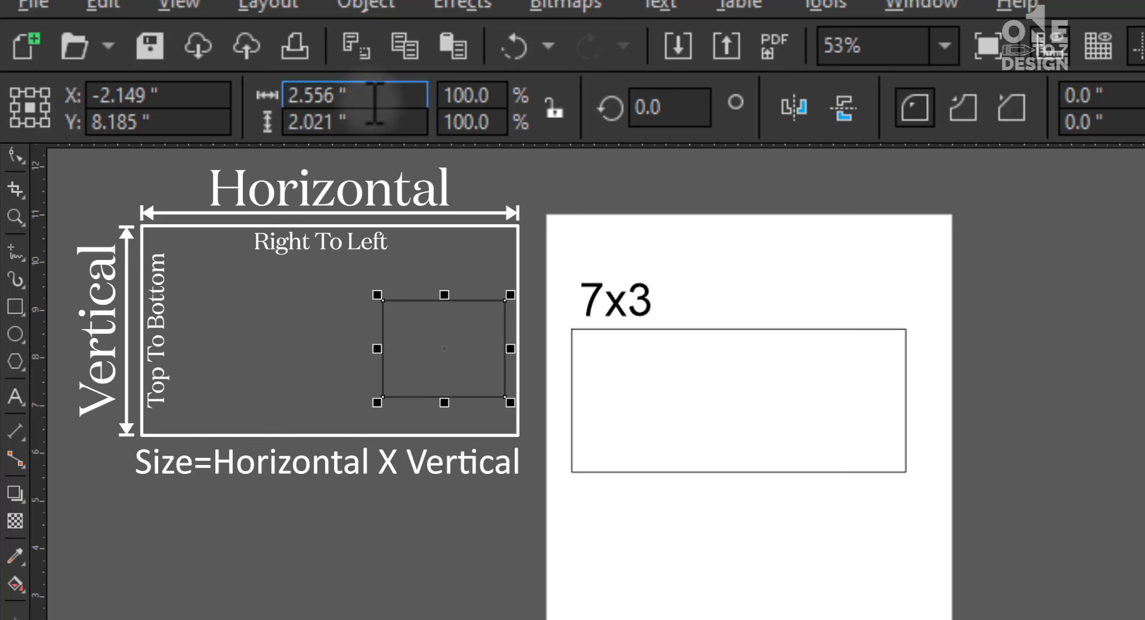
left_click_drag(375, 95, 246, 107)
type("3")
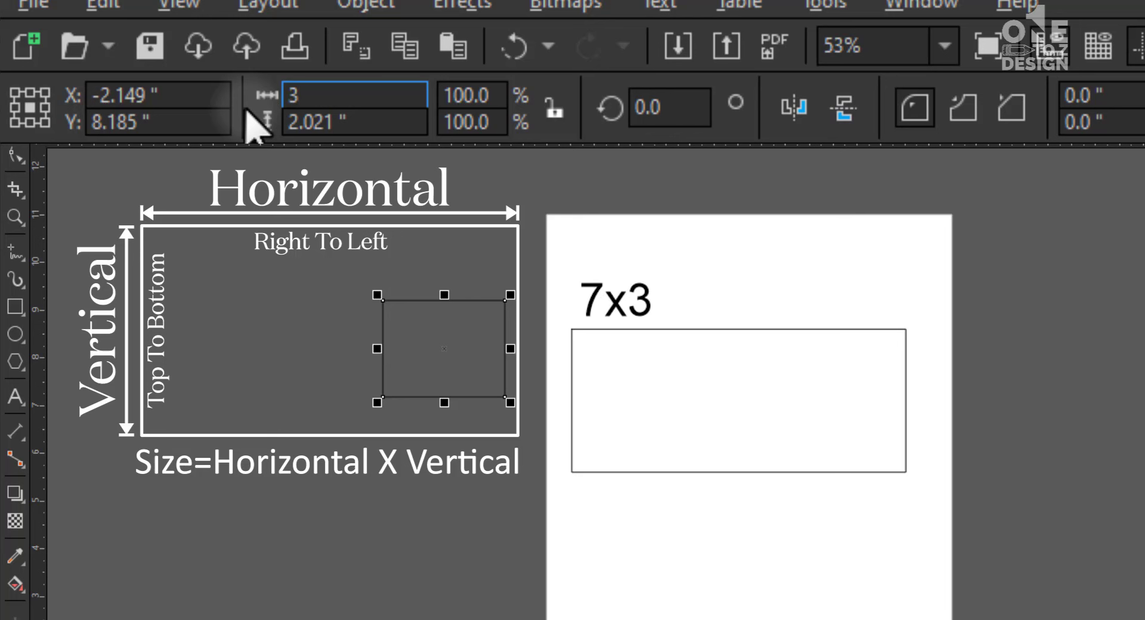
left_click_drag(356, 114, 263, 118)
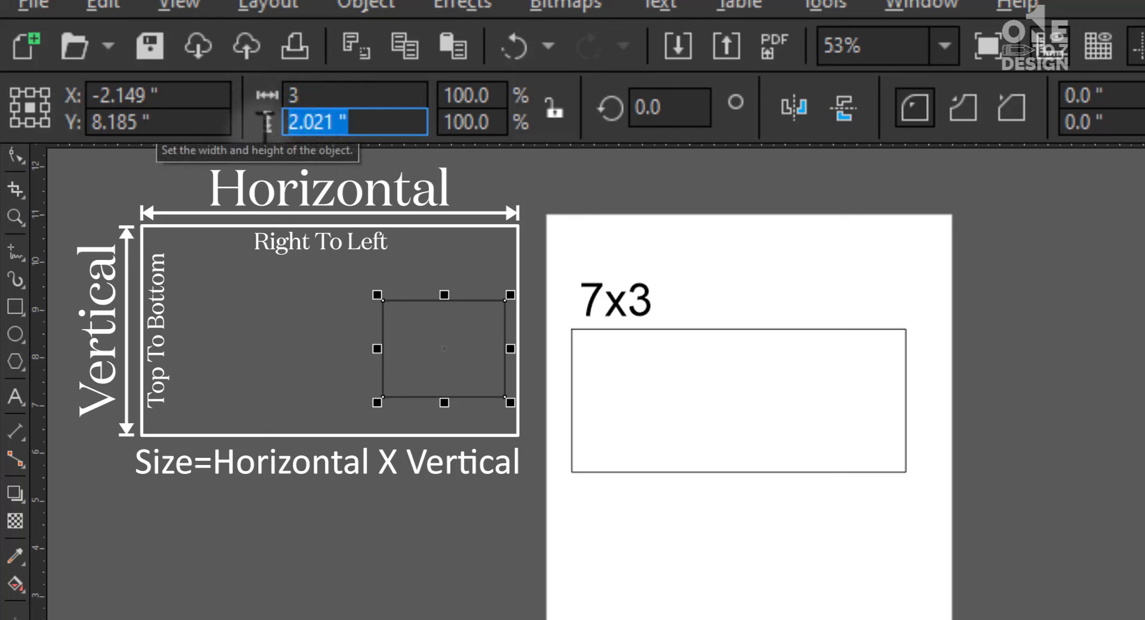
type("7")
key("Return")
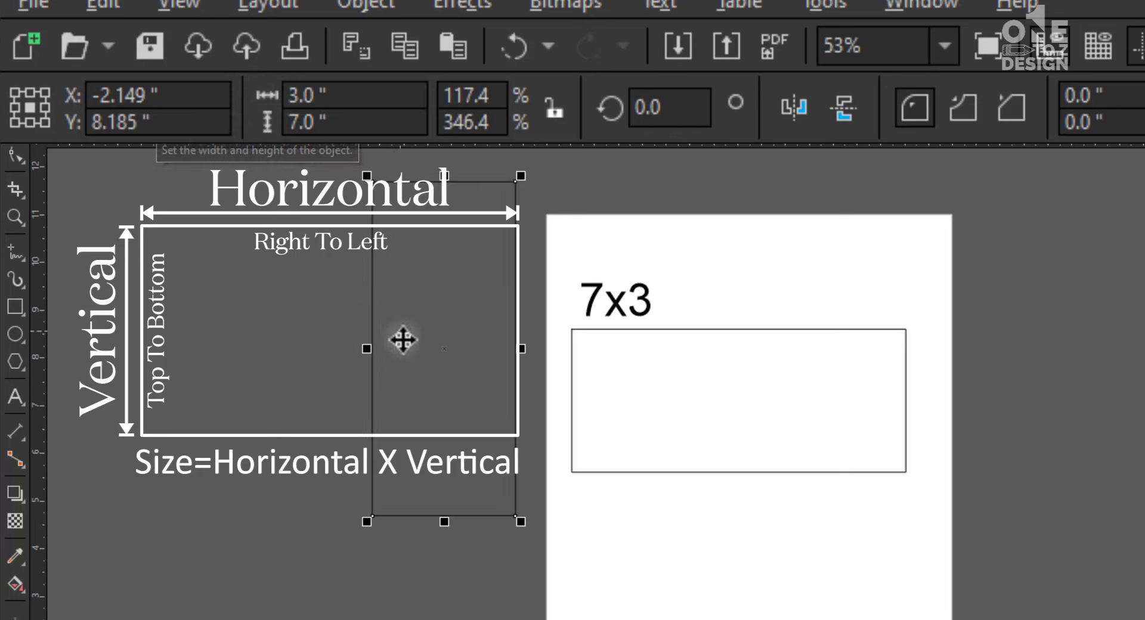
- Move the 3 by 7 inch rectangle slightly down beside the page, compare it with the horizontal one, and delete it
left_click(186, 268)
left_click_drag(473, 362, 490, 415)
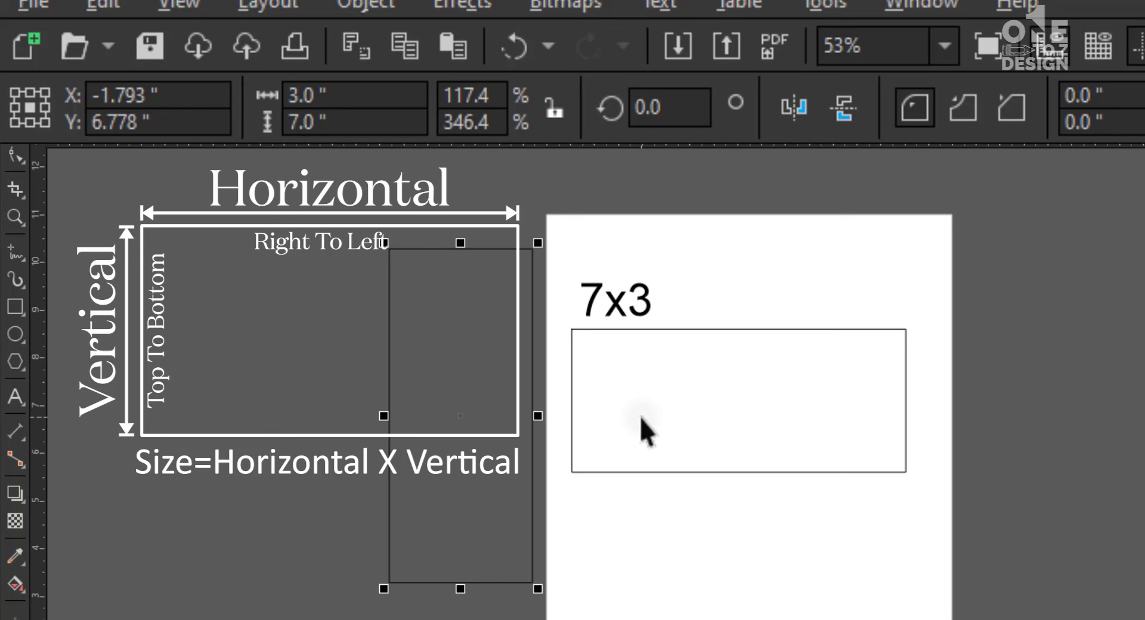
left_click(320, 122)
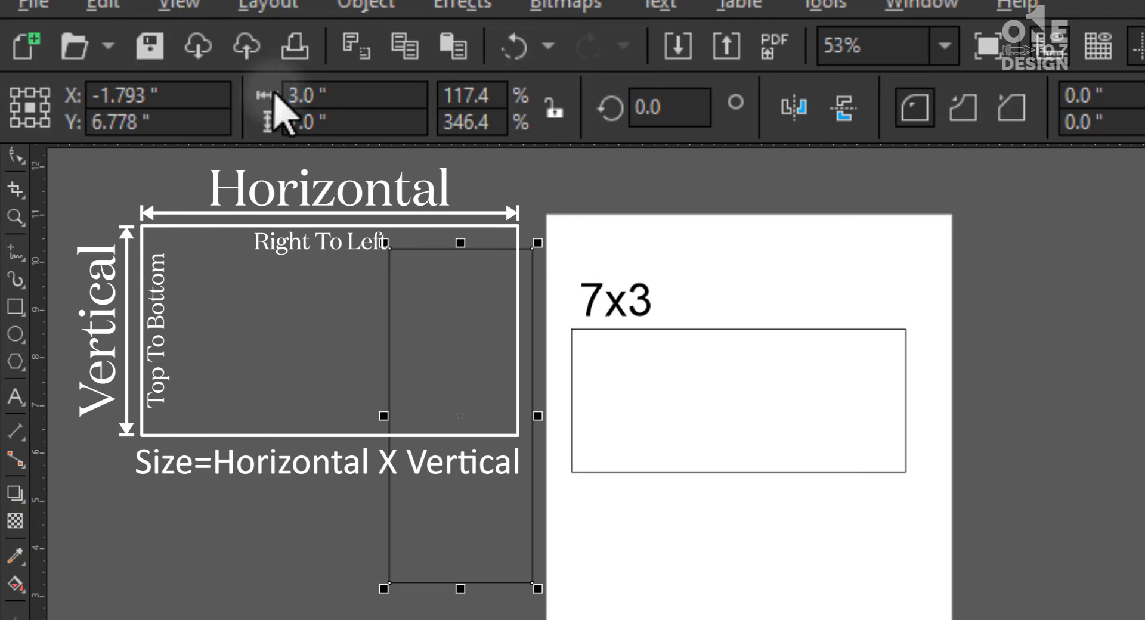
left_click(440, 346)
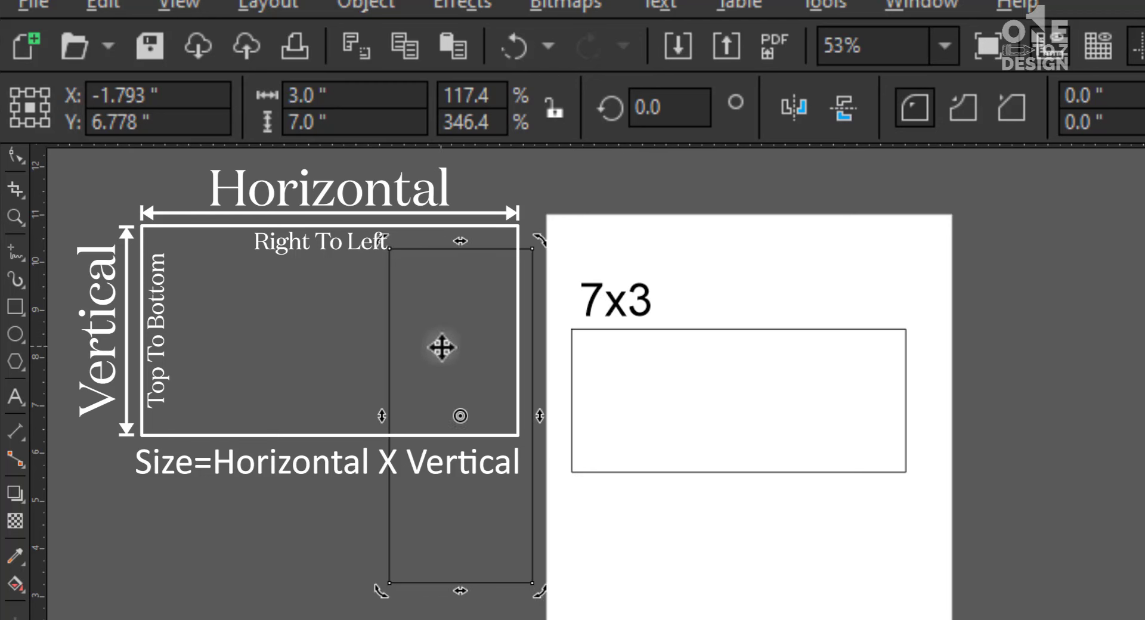
key("Delete")
- Place the 7x3 text inside its rectangle and move both off the page to its right side
left_click(633, 428)
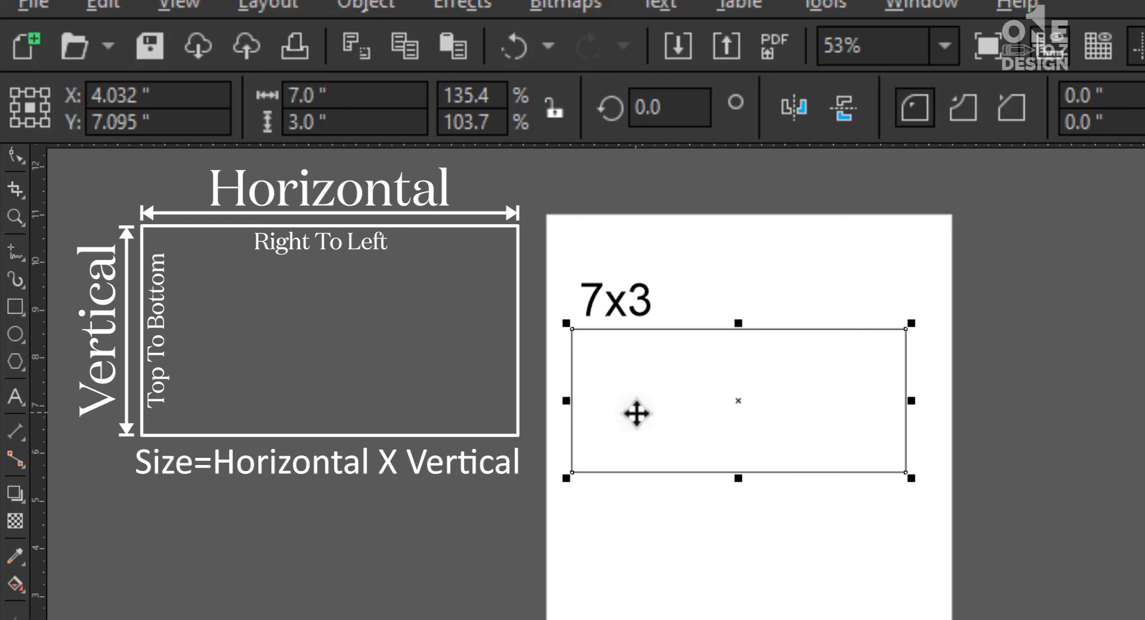
left_click(647, 307)
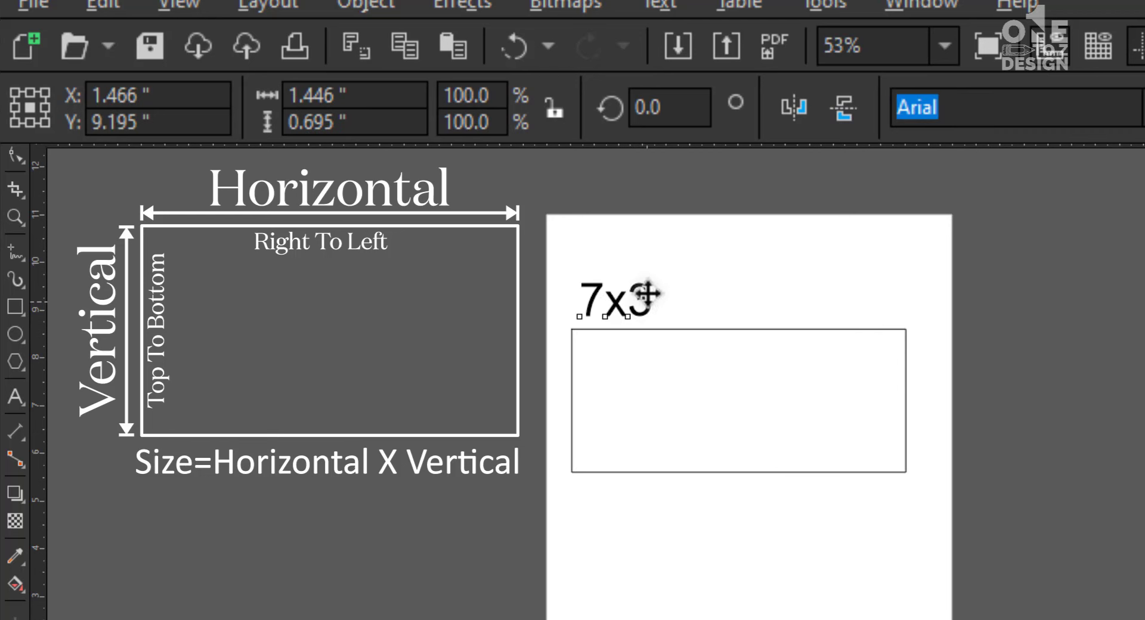
left_click_drag(649, 298, 656, 261)
left_click_drag(687, 376, 677, 351)
left_click(639, 503)
left_click(659, 411)
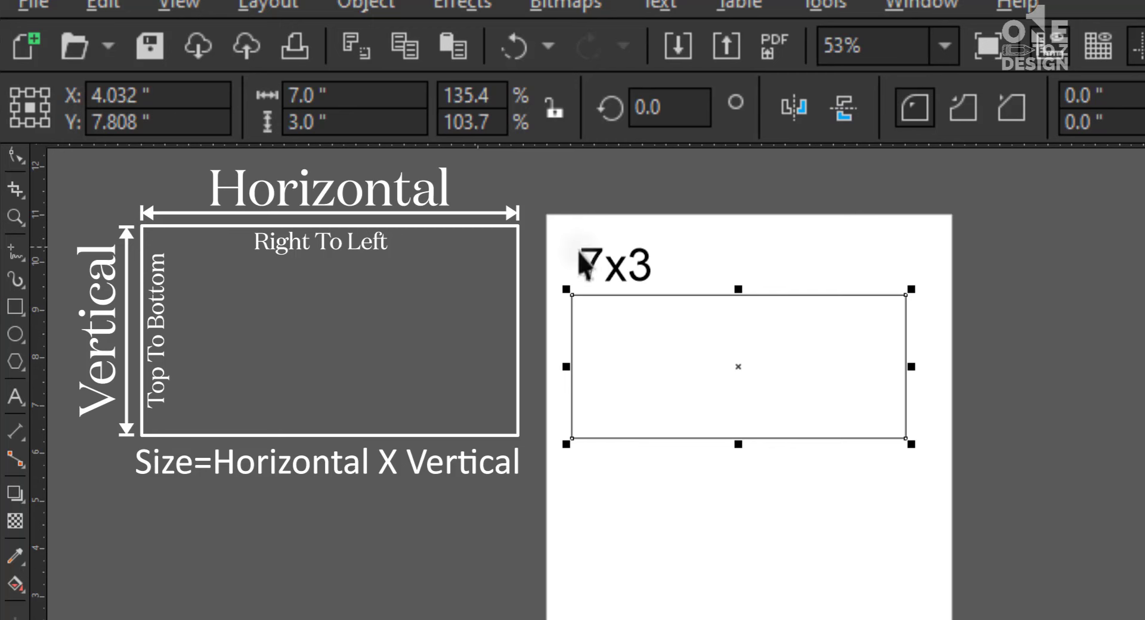
left_click_drag(614, 263, 690, 350)
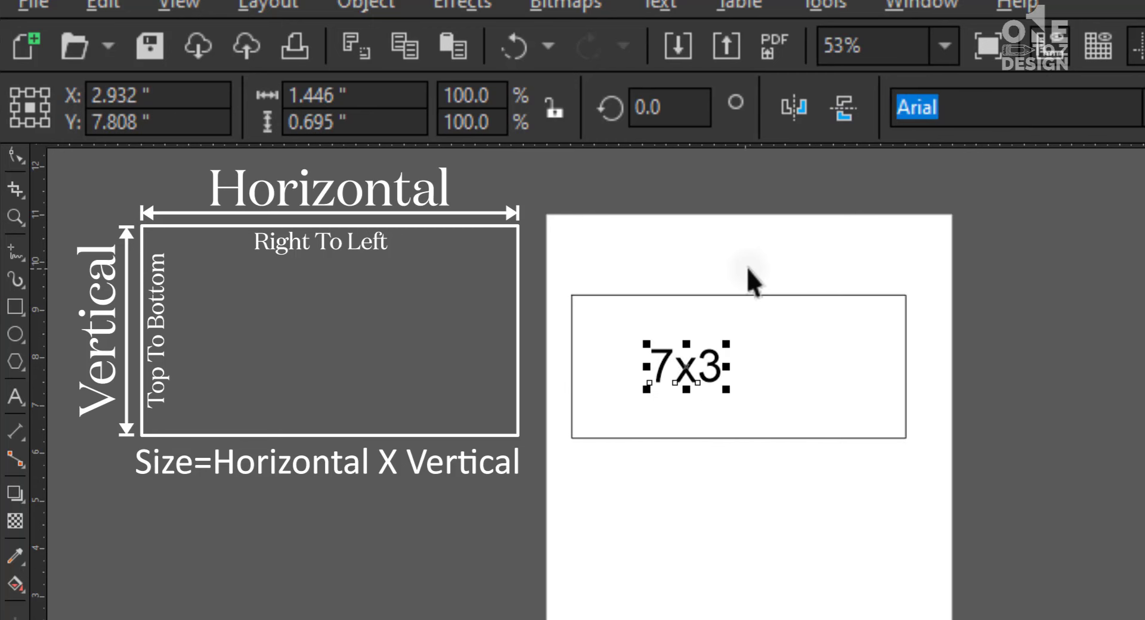
left_click_drag(748, 268, 1090, 290)
left_click(818, 404)
- Draw a rectangle about 3.0 by 2.5 inches in the upper half of the page
key("F6")
left_click_drag(657, 325, 803, 442)
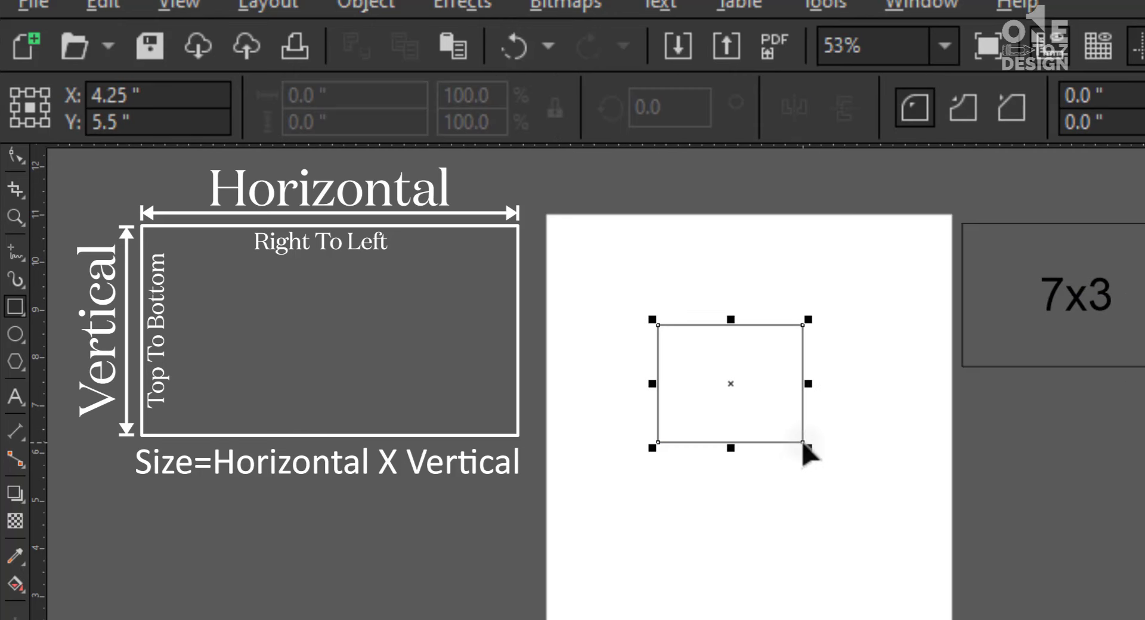
left_click(351, 95)
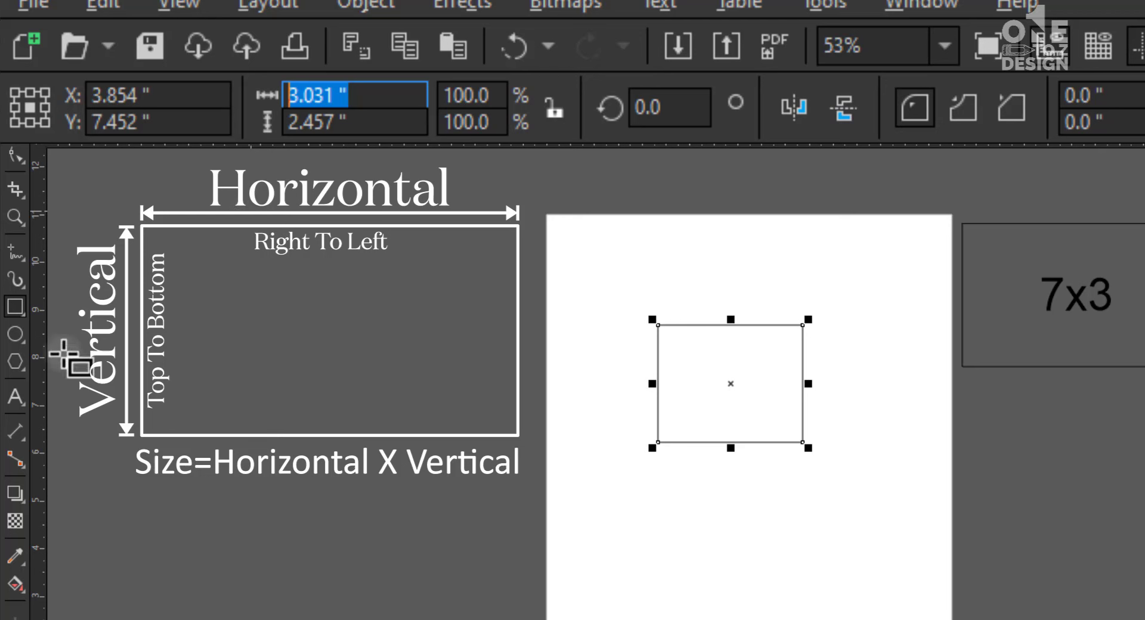
- Add the text 3.5x8.5 above the new rectangle
left_click(16, 395)
left_click(666, 279)
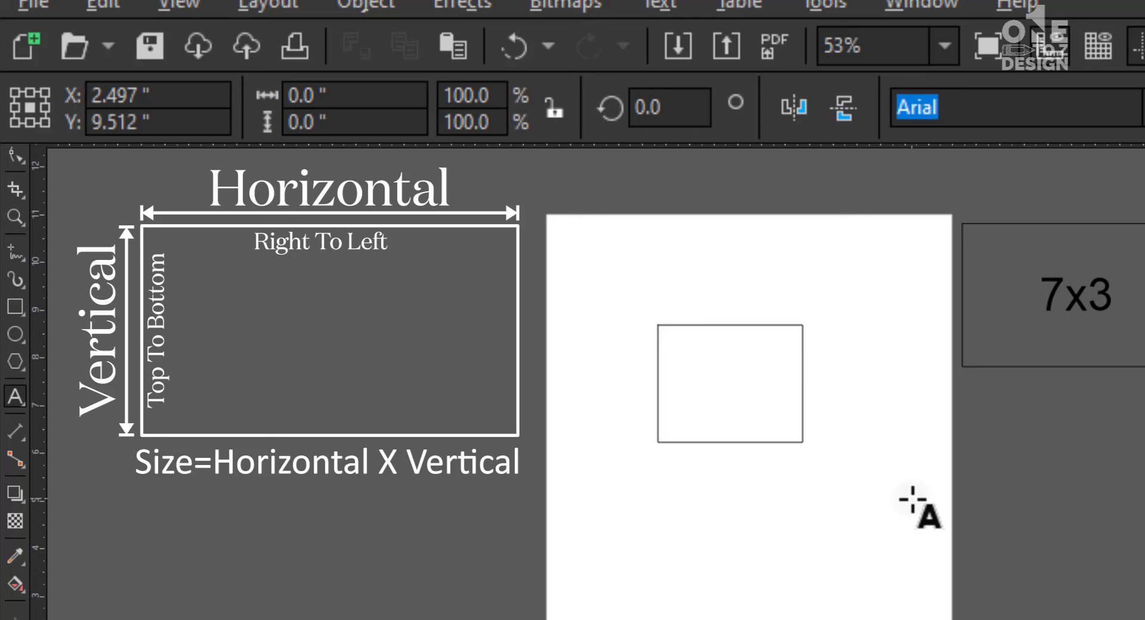
type("3.5x8.5")
key("Return")
left_click(14, 156)
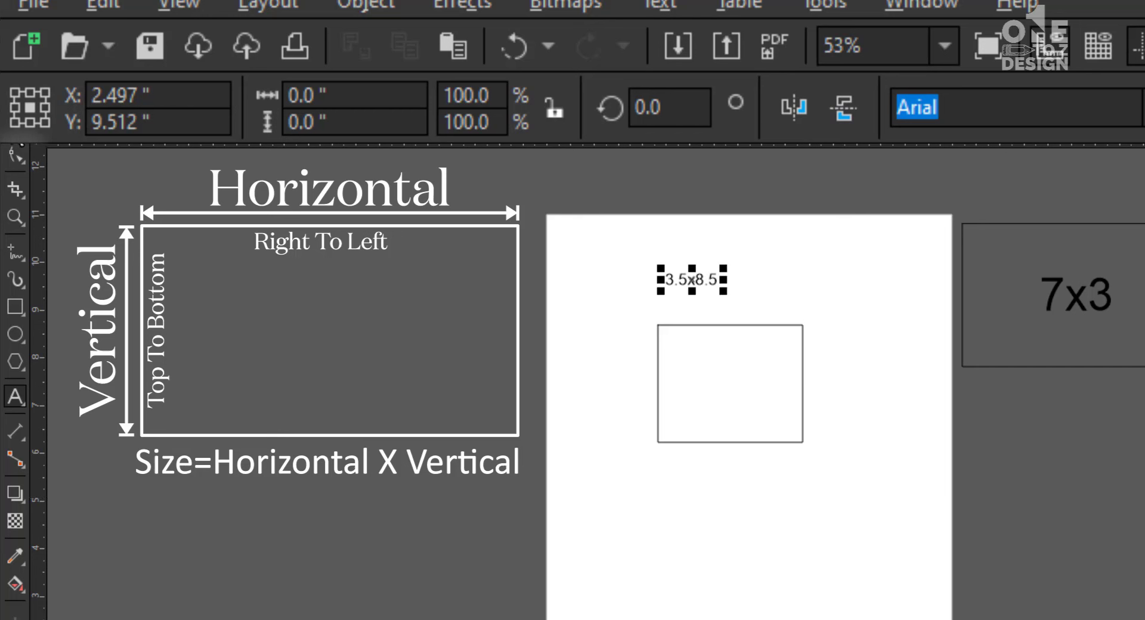
left_click(265, 272)
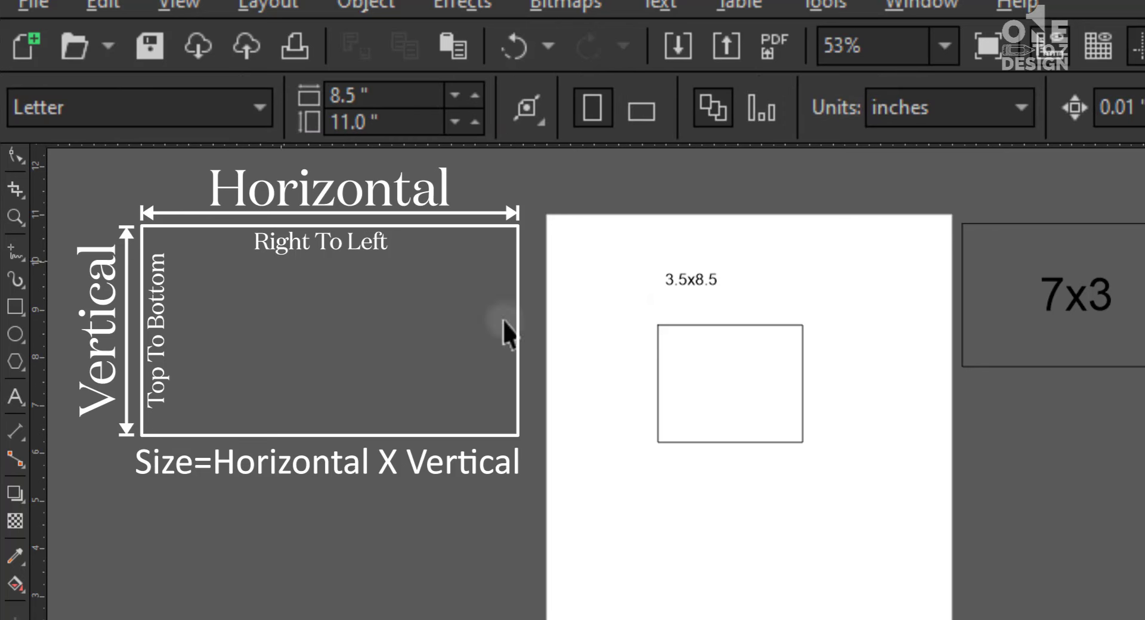
- Enlarge the 3.5x8.5 text to about 2.9 by 0.7 inches and position it just above the rectangle
left_click(692, 275)
left_click_drag(728, 264, 813, 237)
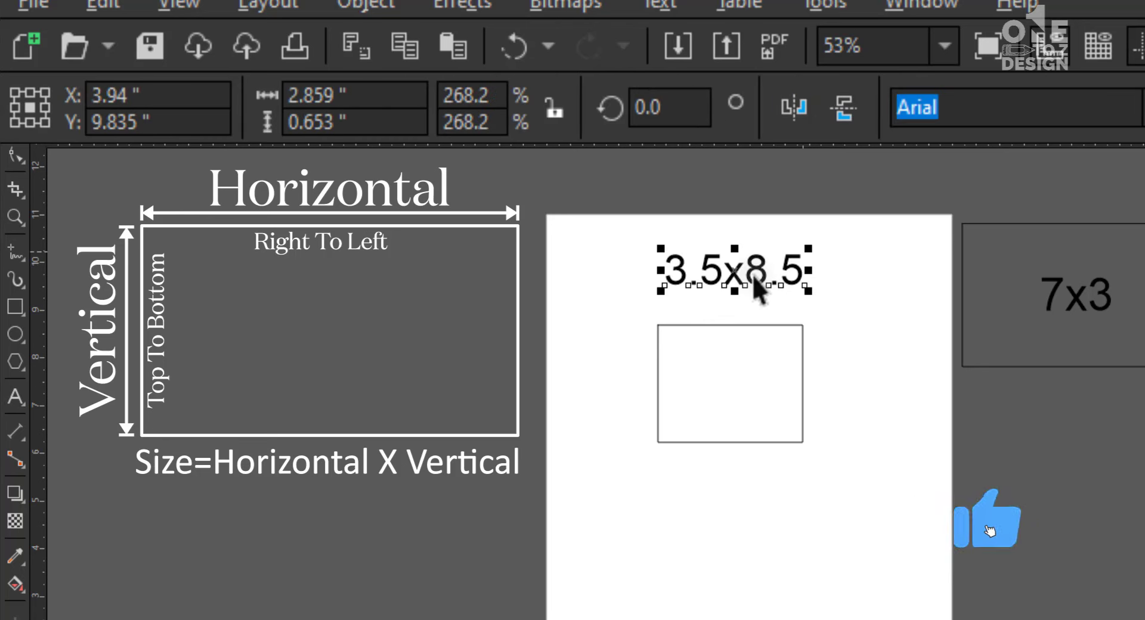
left_click_drag(758, 290, 749, 298)
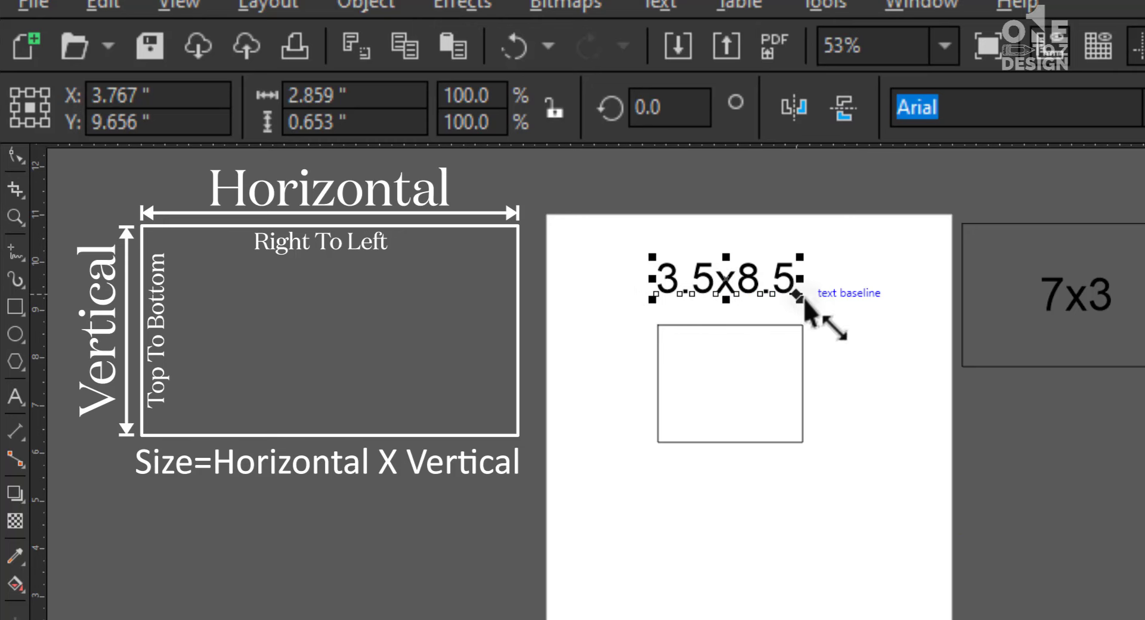
left_click(842, 310)
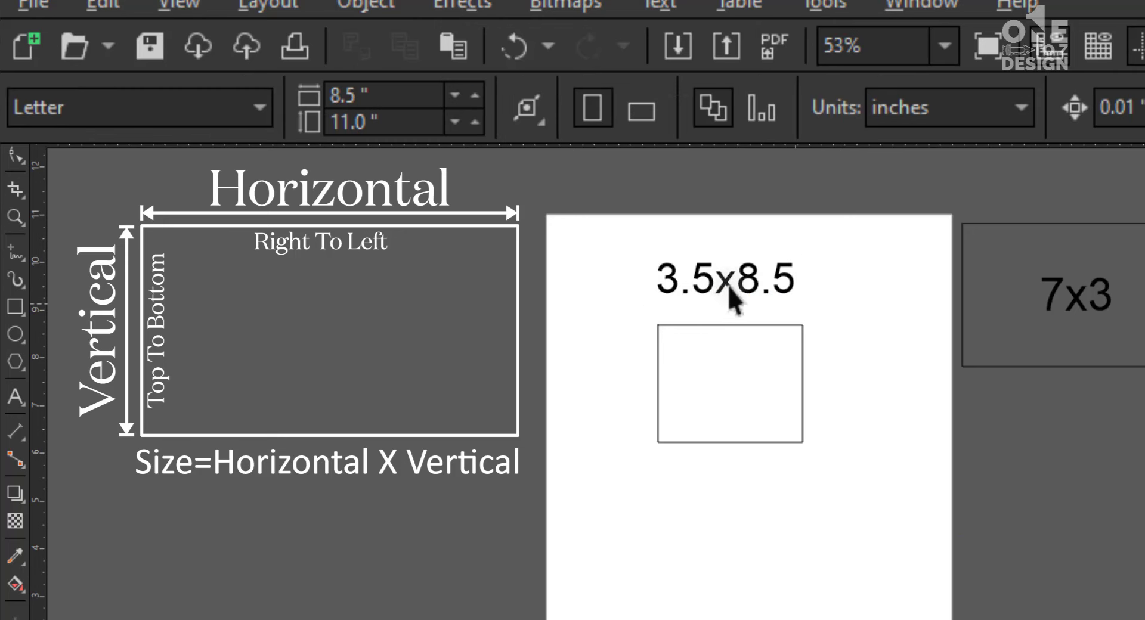
- Set the rectangle below the 3.5x8.5 text to 3.5 inches wide and 8.5 inches high
left_click(677, 291)
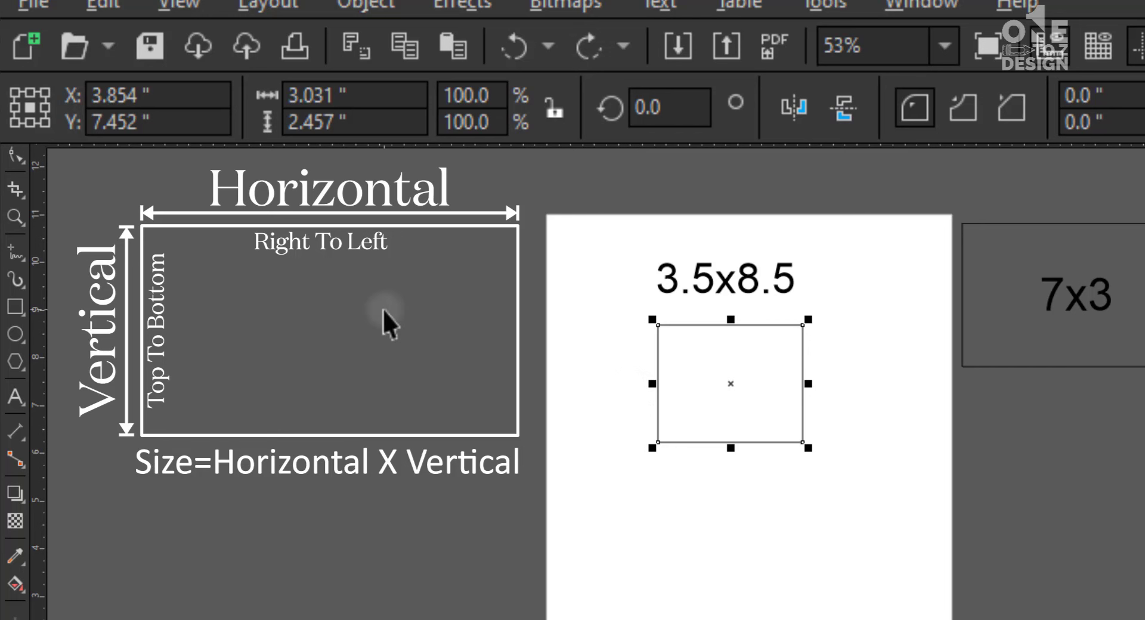
left_click(322, 95)
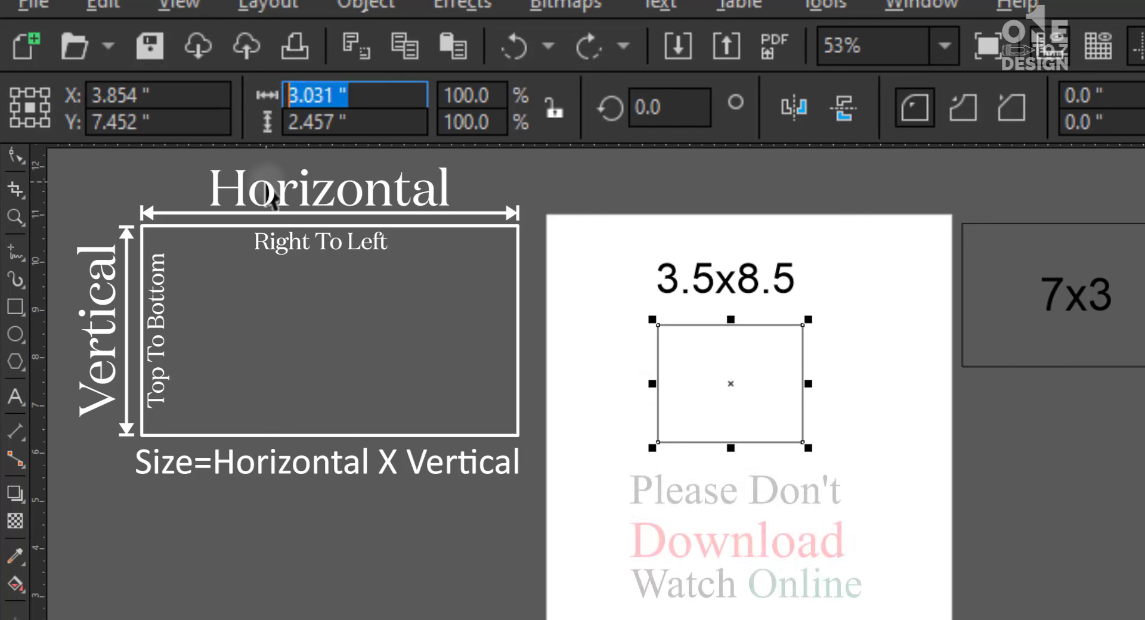
type("3.5")
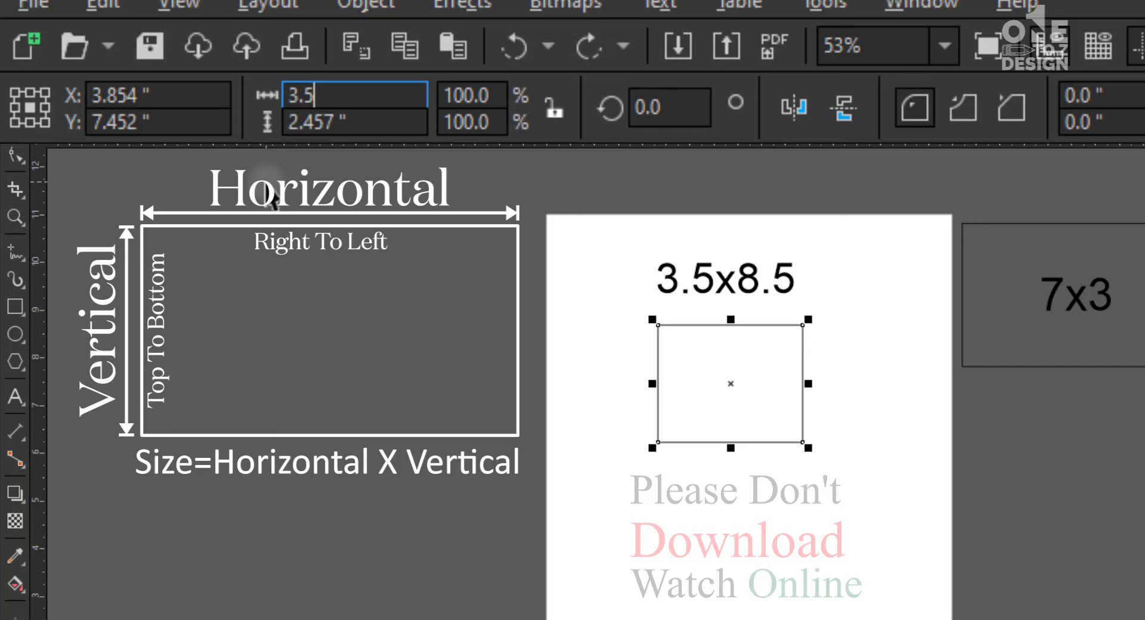
key("Tab")
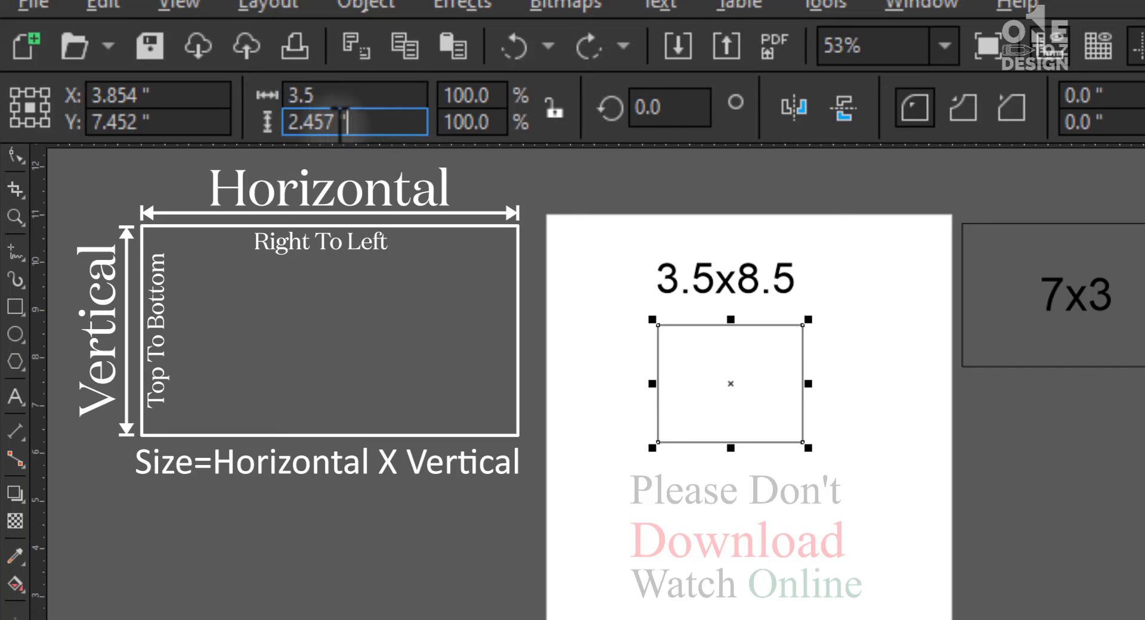
type("8.5")
key("Return")
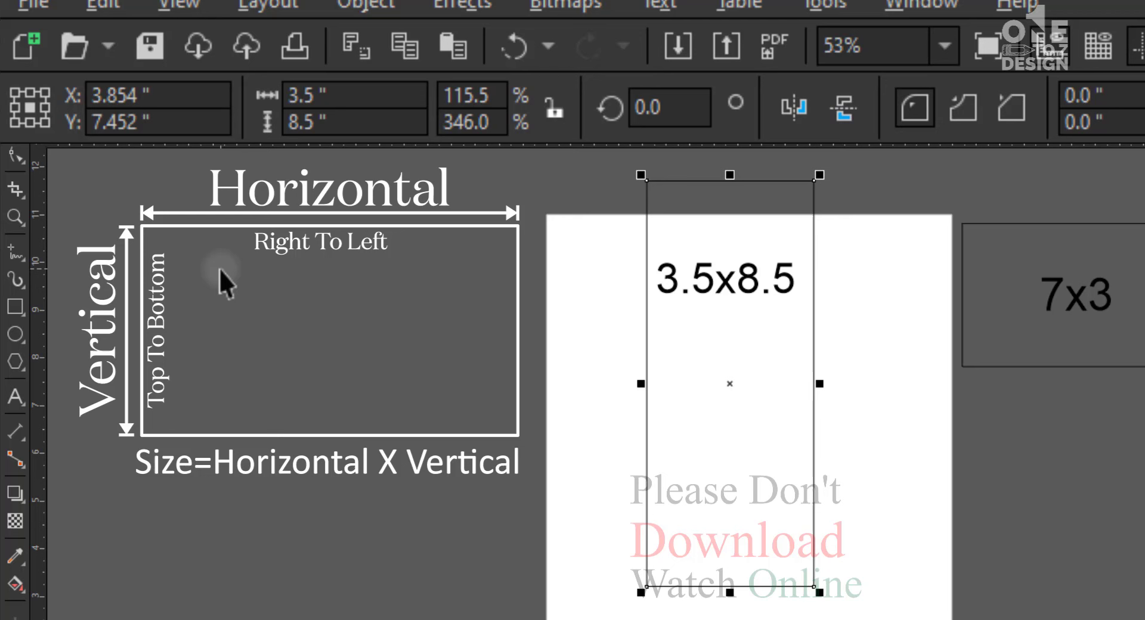
- Move the 3.5 by 8.5 inch rectangle straight down so its upper edge sits on the page above the text
left_click(527, 285)
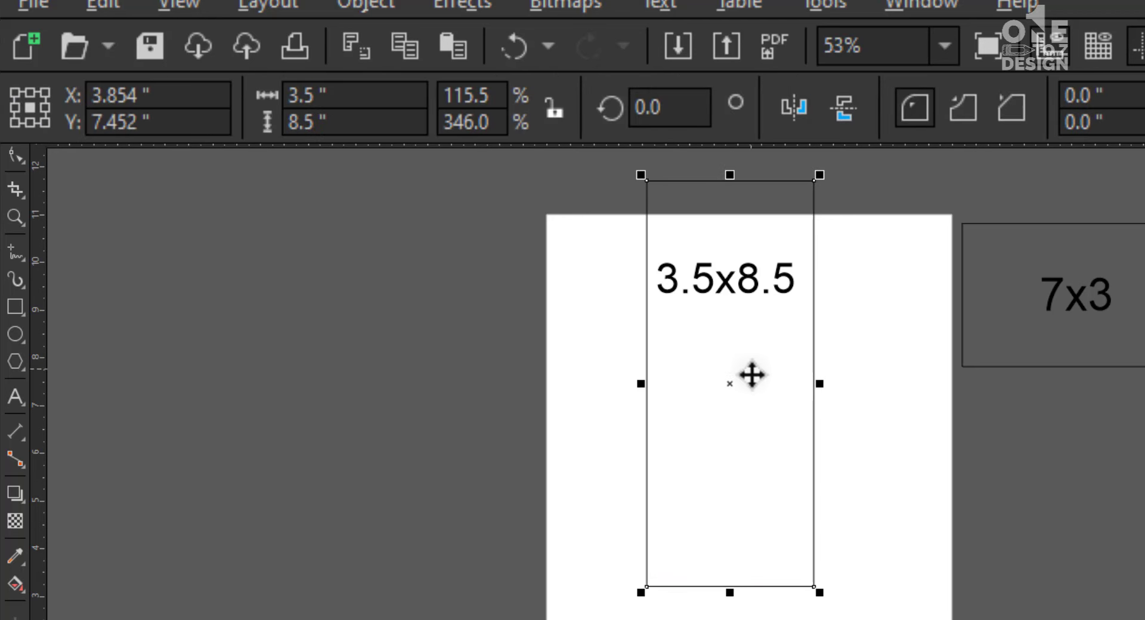
left_click_drag(753, 375, 759, 420)
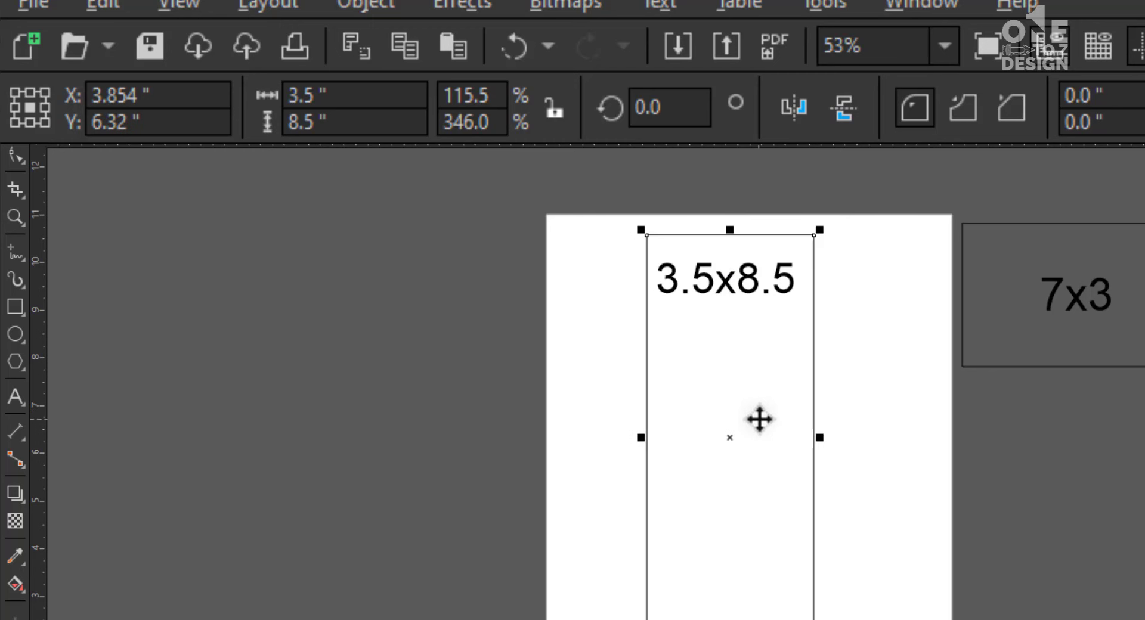
left_click(826, 283)
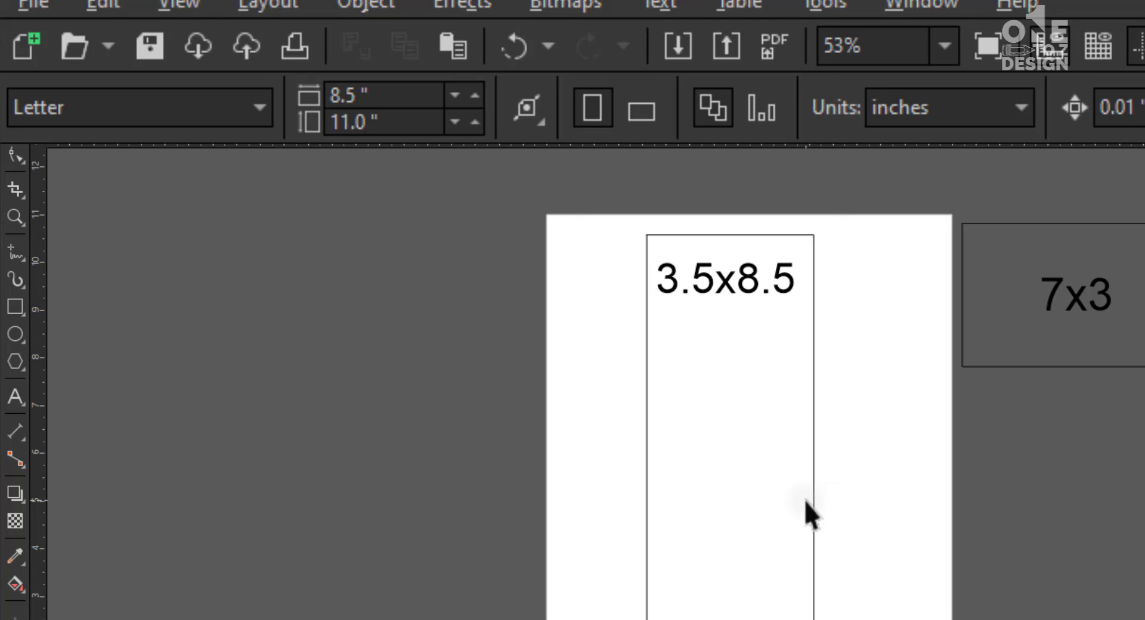
- Move the 3.5x8.5 text and its rectangle together off the page, below the 7x3 rectangle
left_click(750, 280)
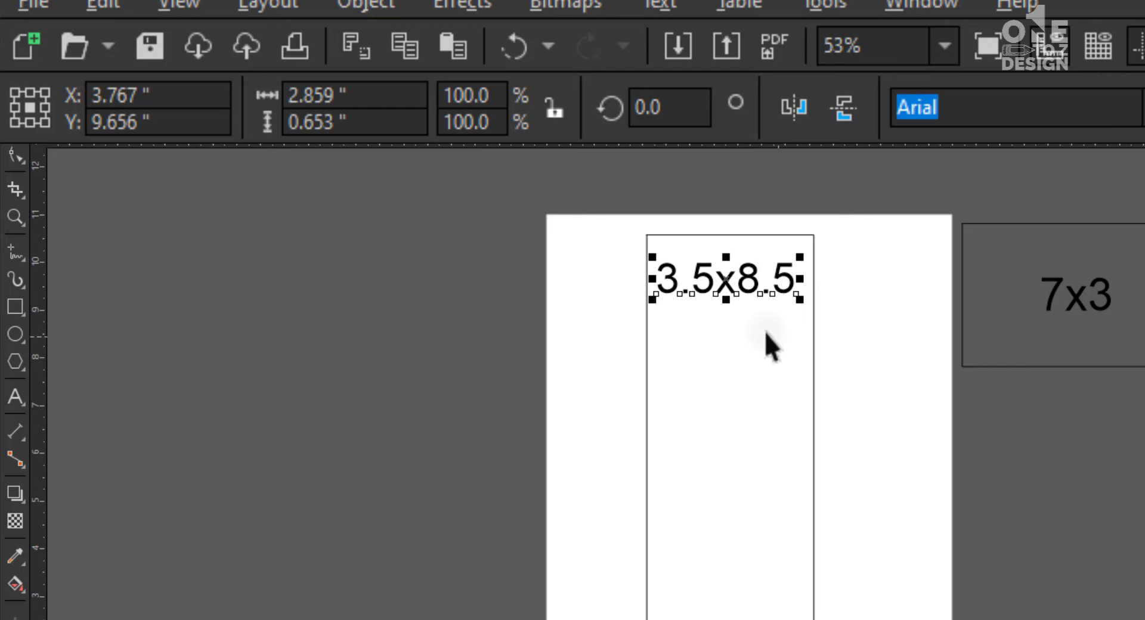
left_click(827, 276)
left_click_drag(827, 275, 1078, 432)
left_click(180, 402)
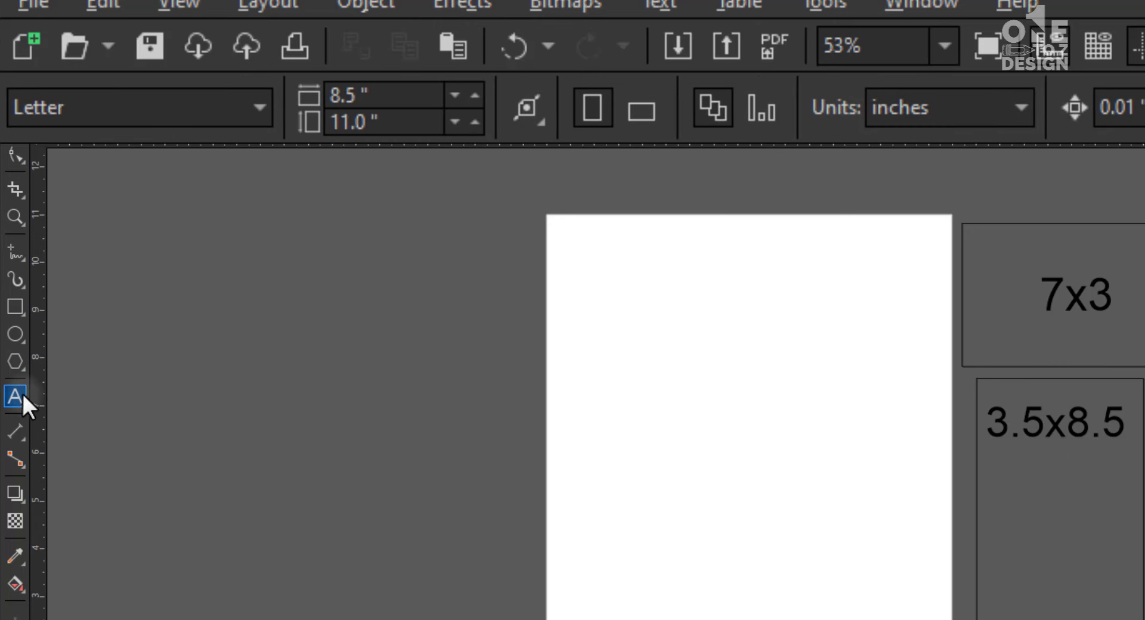
- Draw a rectangle about 2.9 by 2.4 inches near the middle of the empty page
left_click(17, 307)
left_click_drag(663, 437, 800, 550)
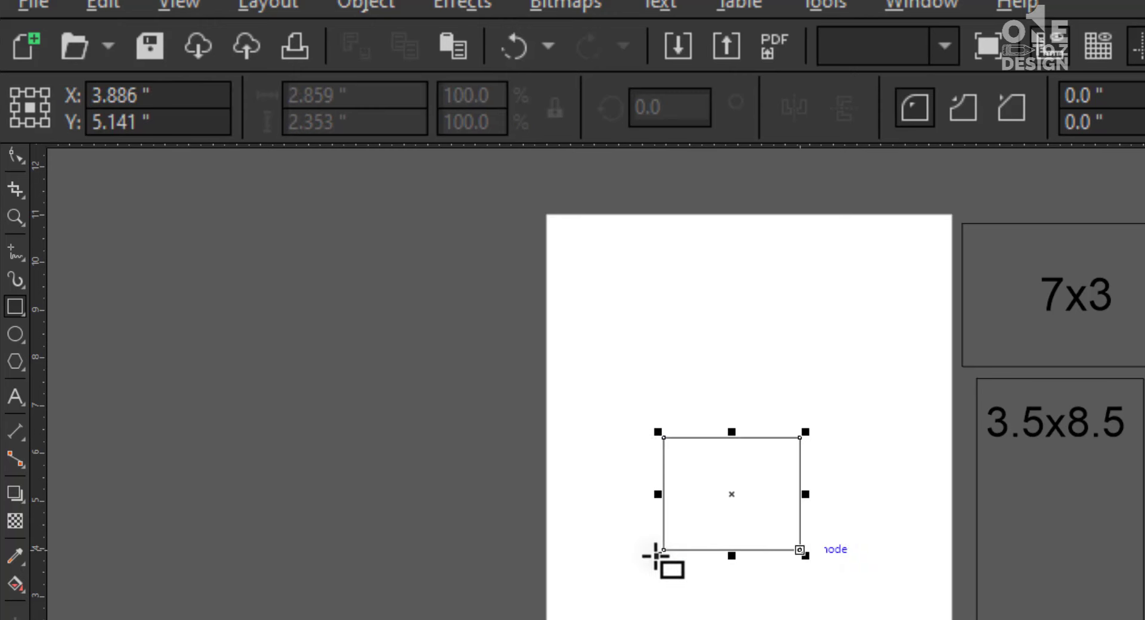
- Add the text 8x8 above the new rectangle
left_click(15, 397)
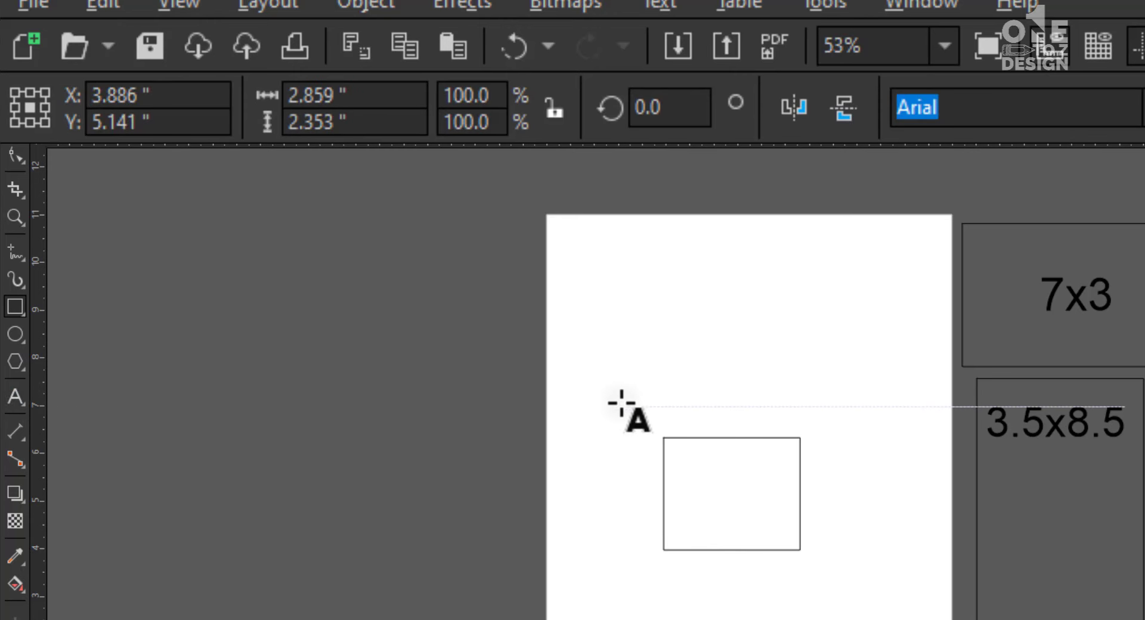
left_click(680, 374)
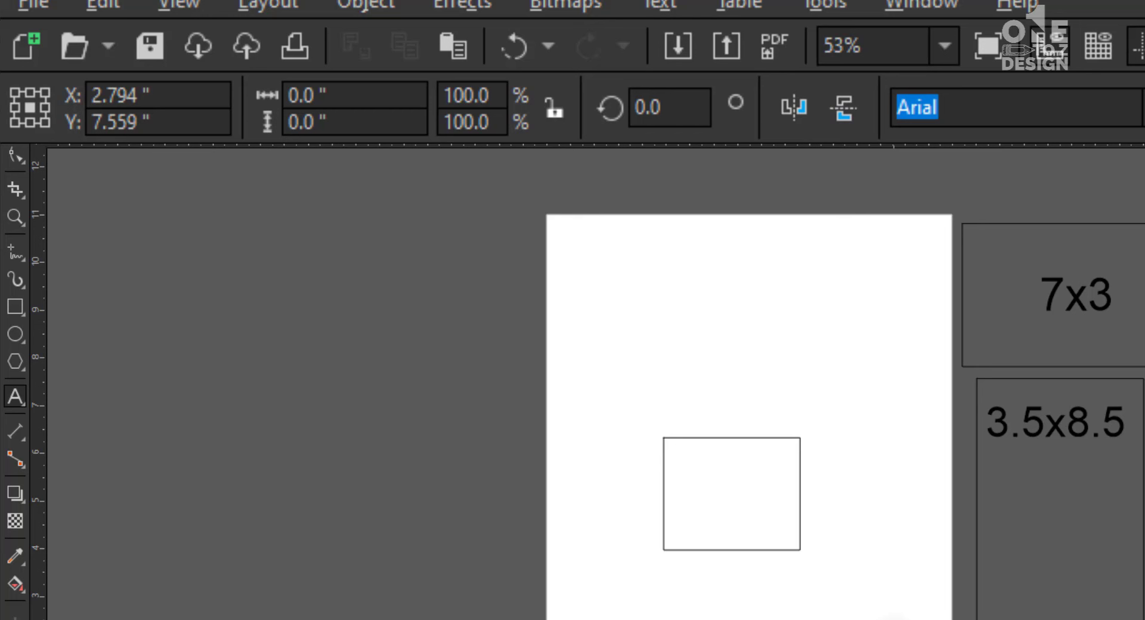
type("8")
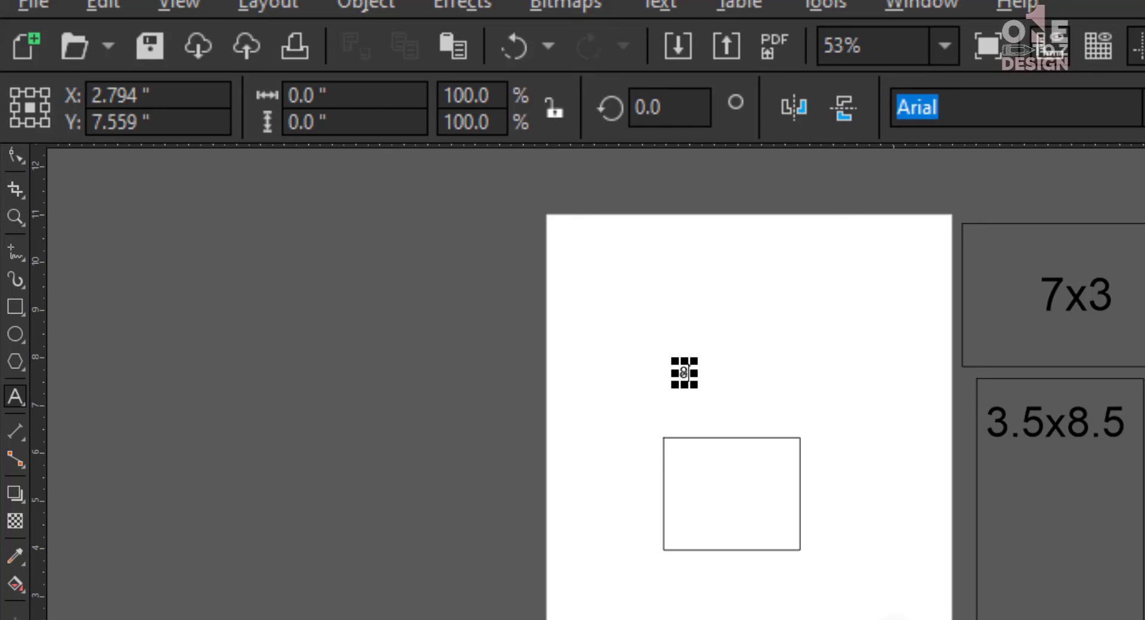
type("x8")
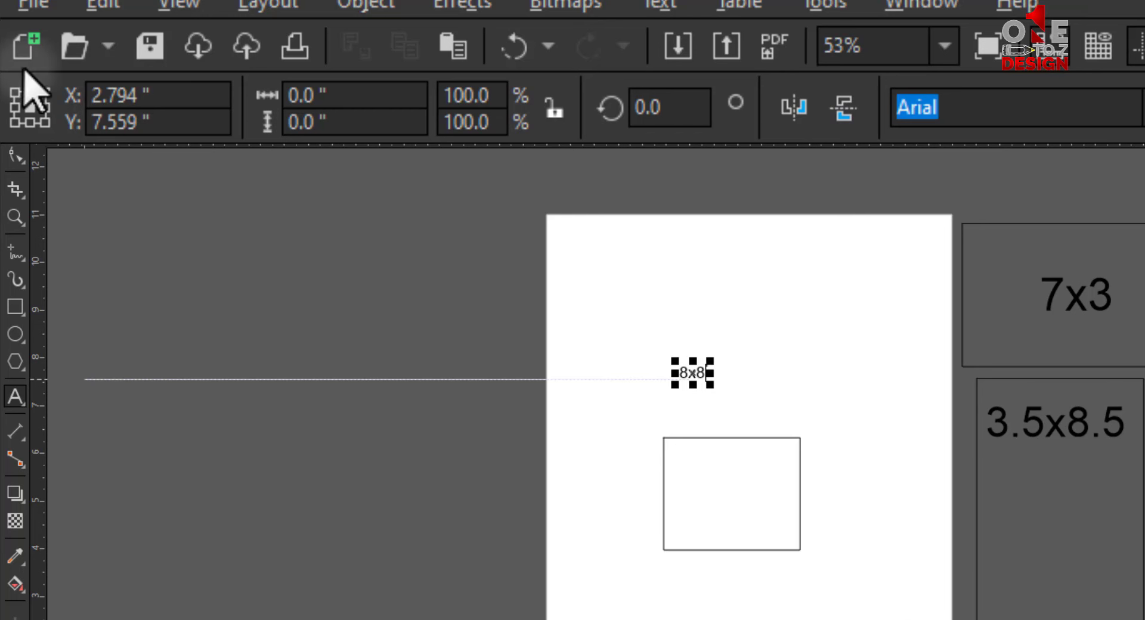
- Enlarge the 8x8 text to about 1.4 by 0.7 inches and center it just above the rectangle
left_click(17, 156)
left_click_drag(709, 360, 759, 322)
left_click_drag(722, 383, 739, 417)
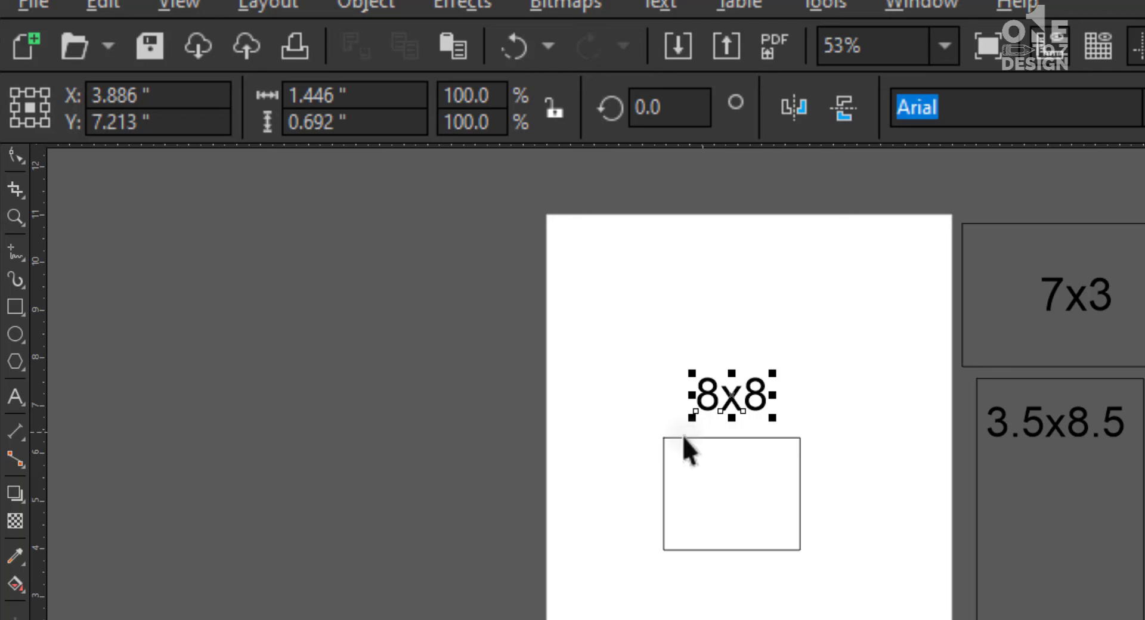
left_click(613, 445)
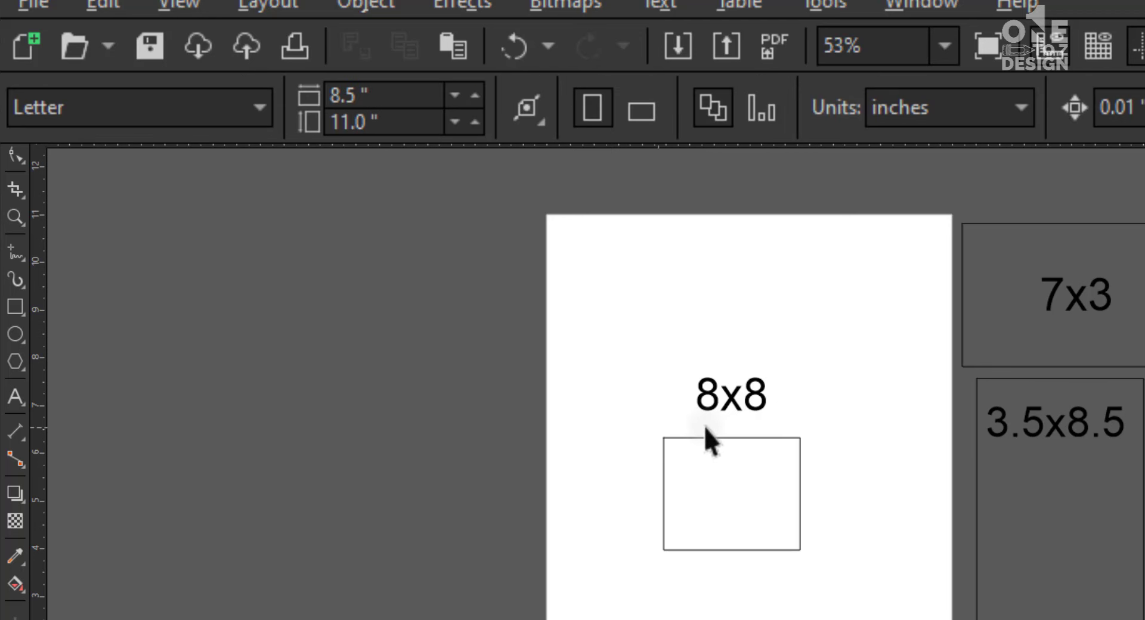
left_click(710, 396)
left_click(635, 425)
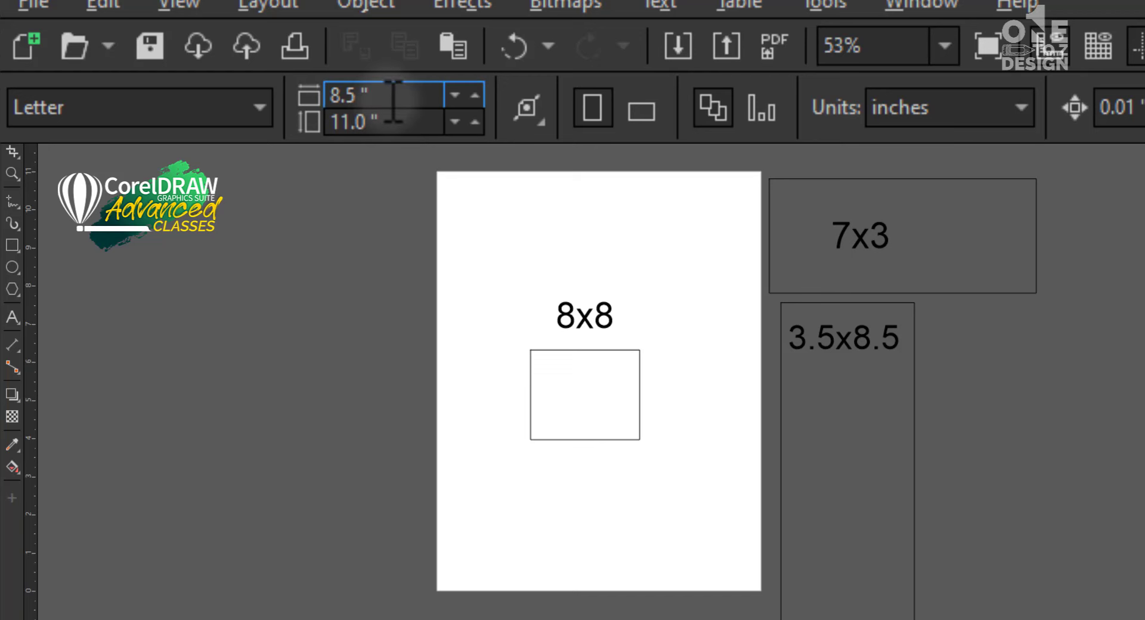
- Set the page size to 8 inches wide and 8 inches high
left_click(358, 96)
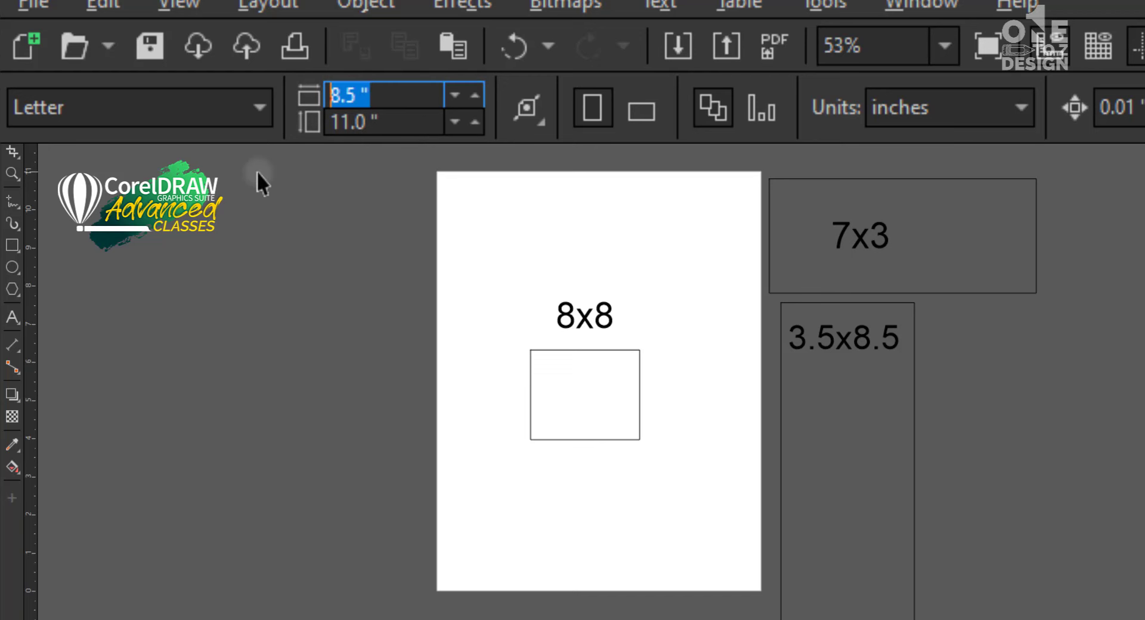
type("8")
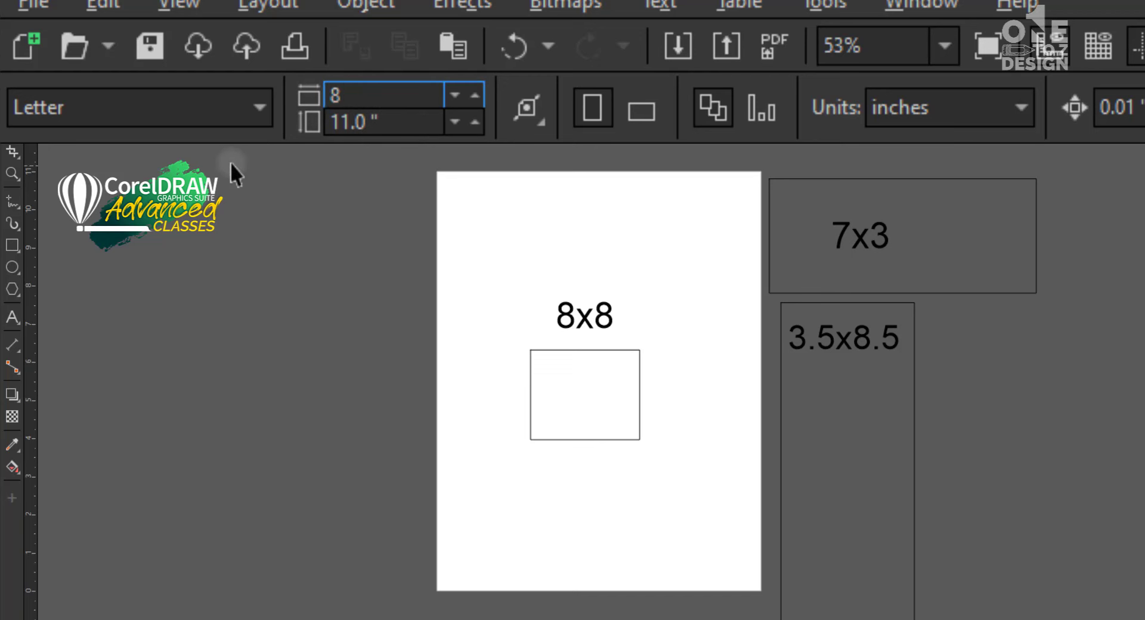
key("Tab")
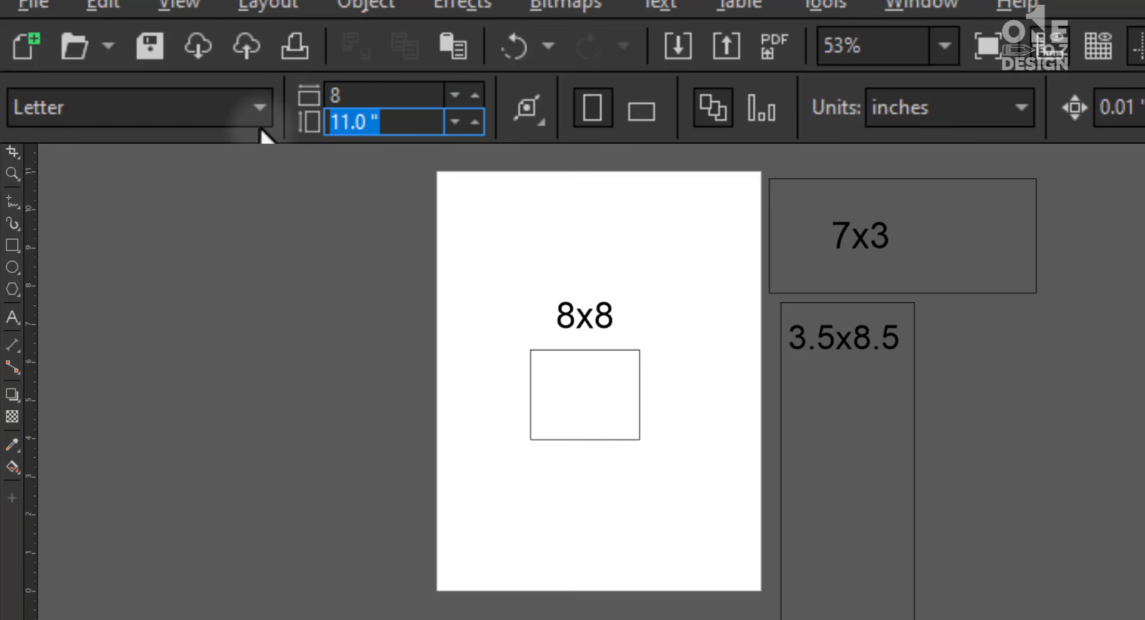
type("8")
key("Return")
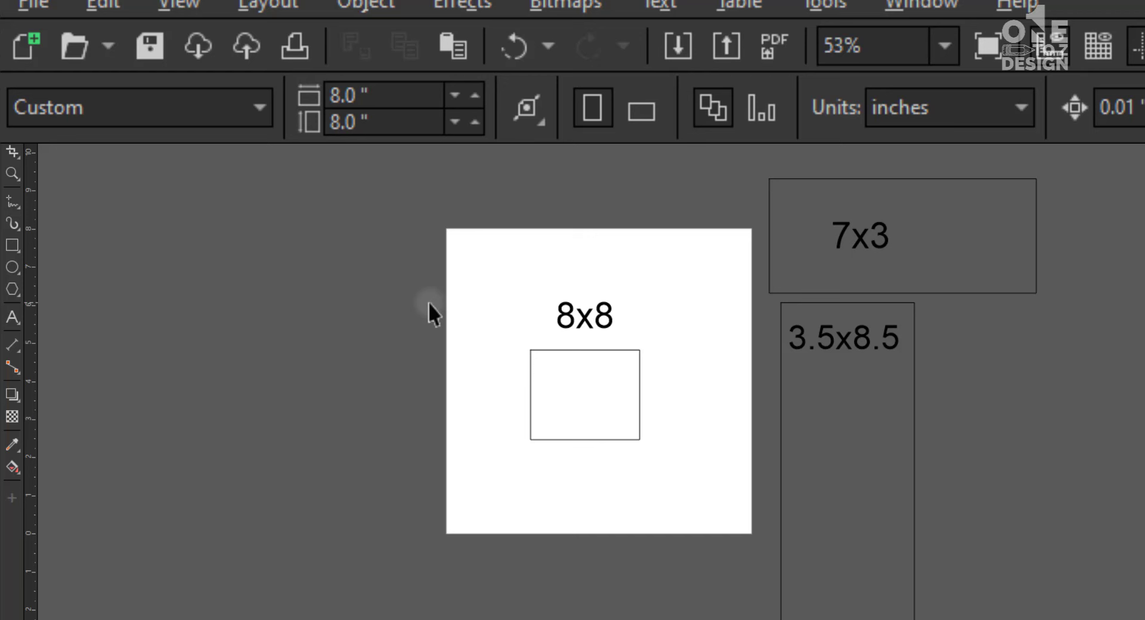
- Undo the last page height change
key("ctrl+z")
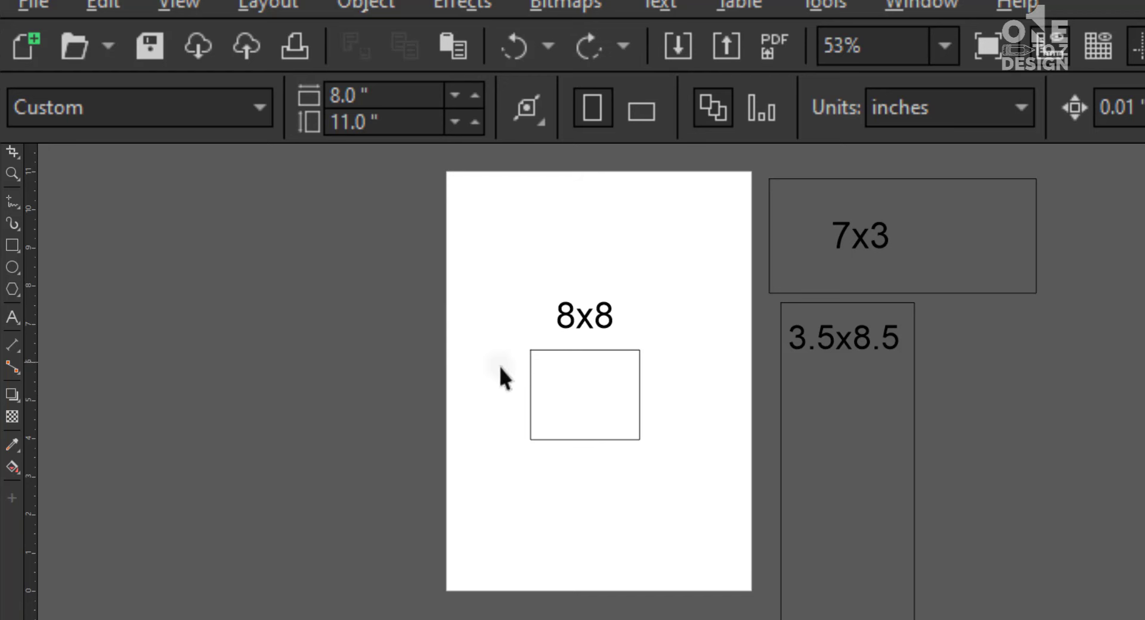
left_click(588, 357)
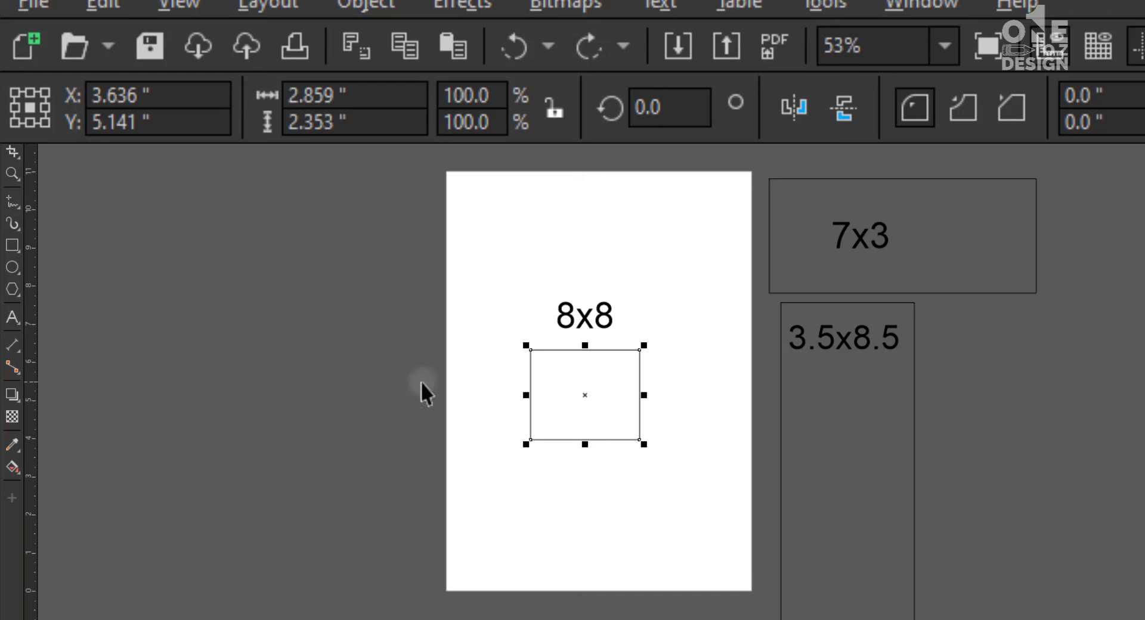
left_click(439, 374)
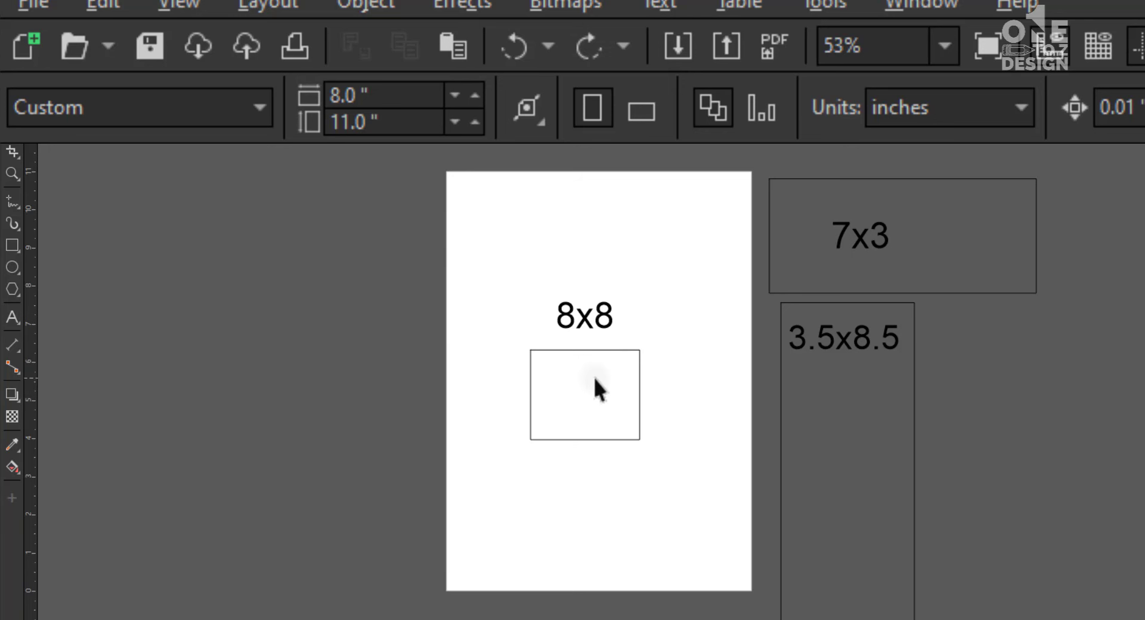
- Set the rectangle below the 8x8 text to 8 inches wide and 8 inches high
left_click(530, 379)
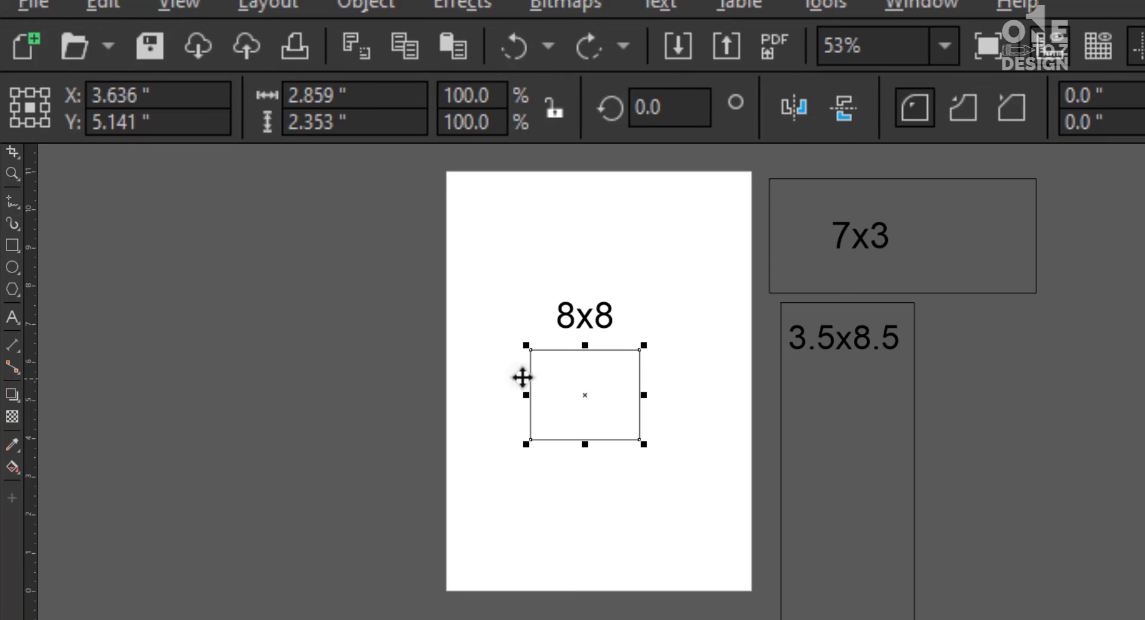
left_click_drag(403, 103, 288, 96)
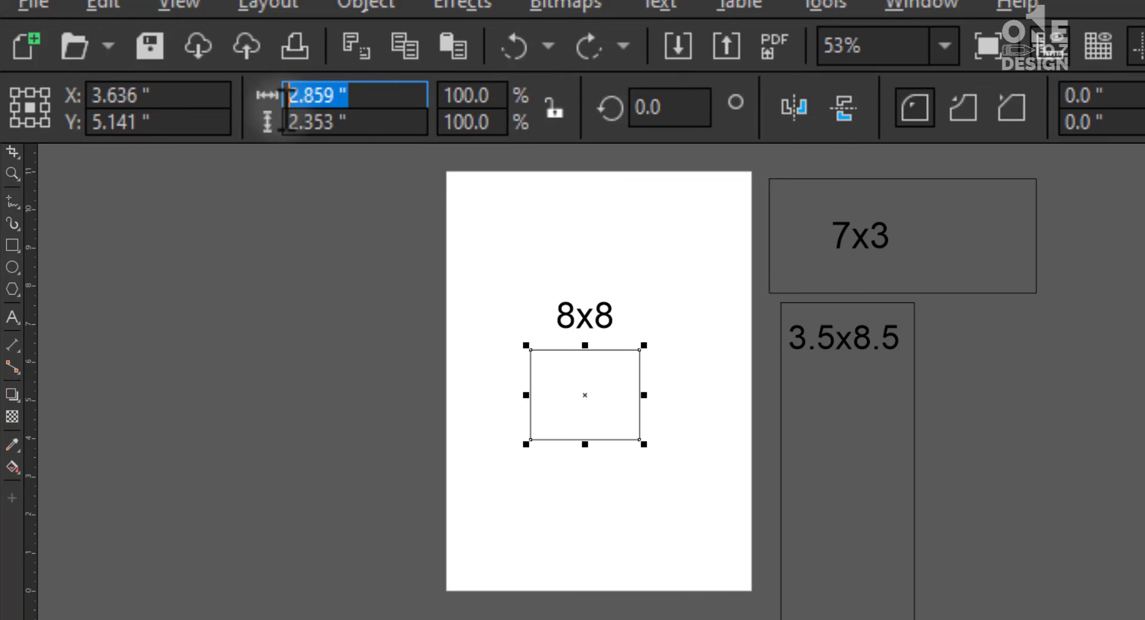
type("8")
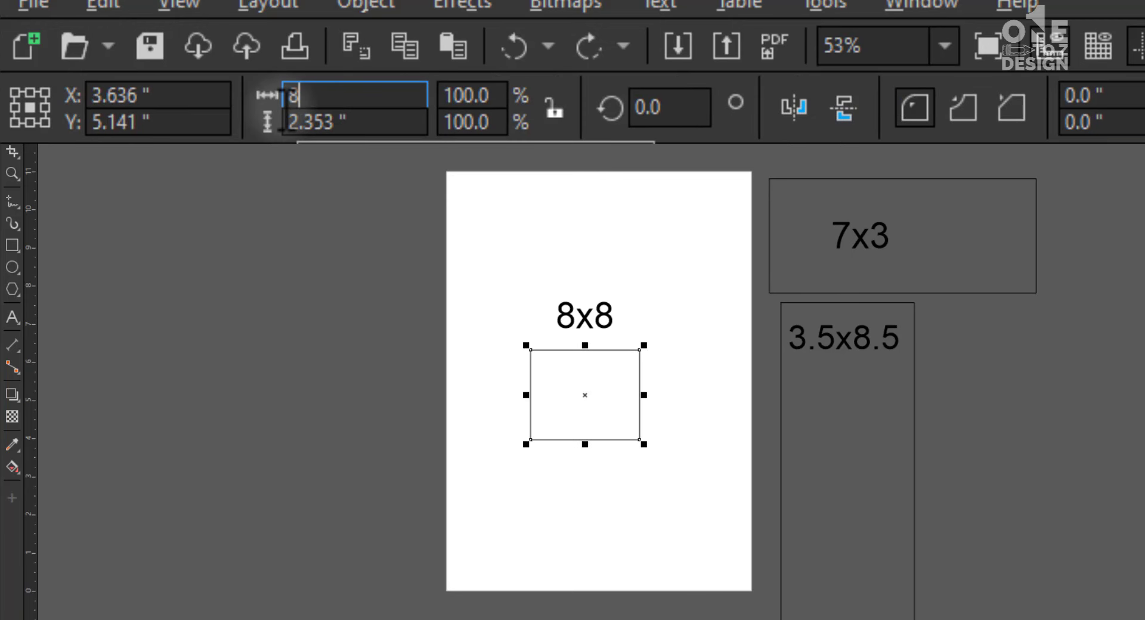
left_click_drag(371, 120, 272, 123)
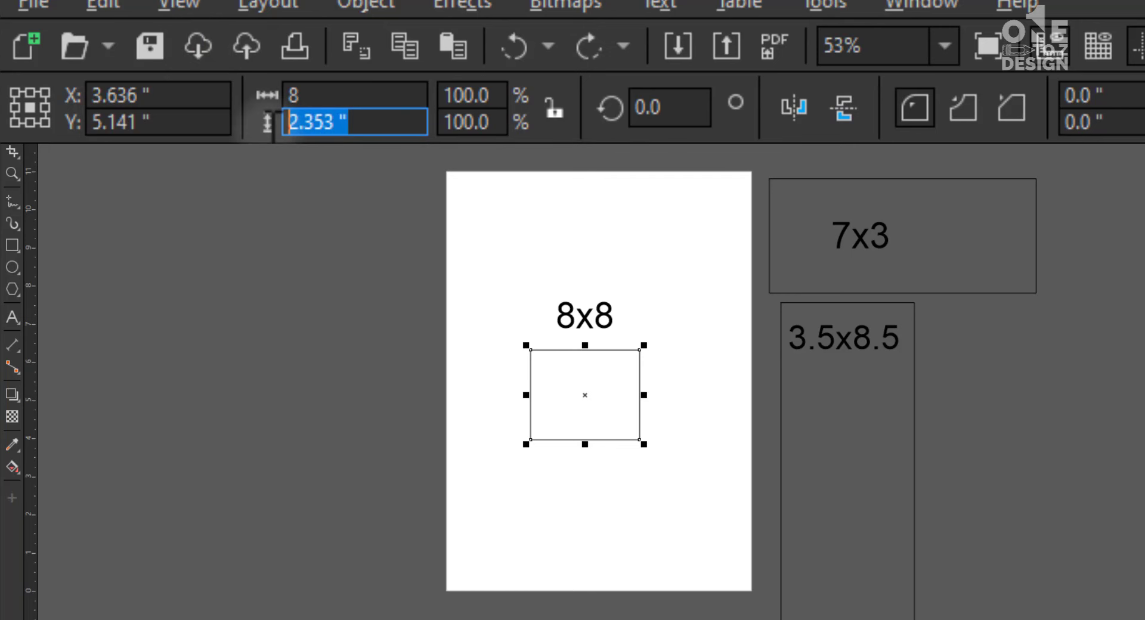
type("8")
key("Return")
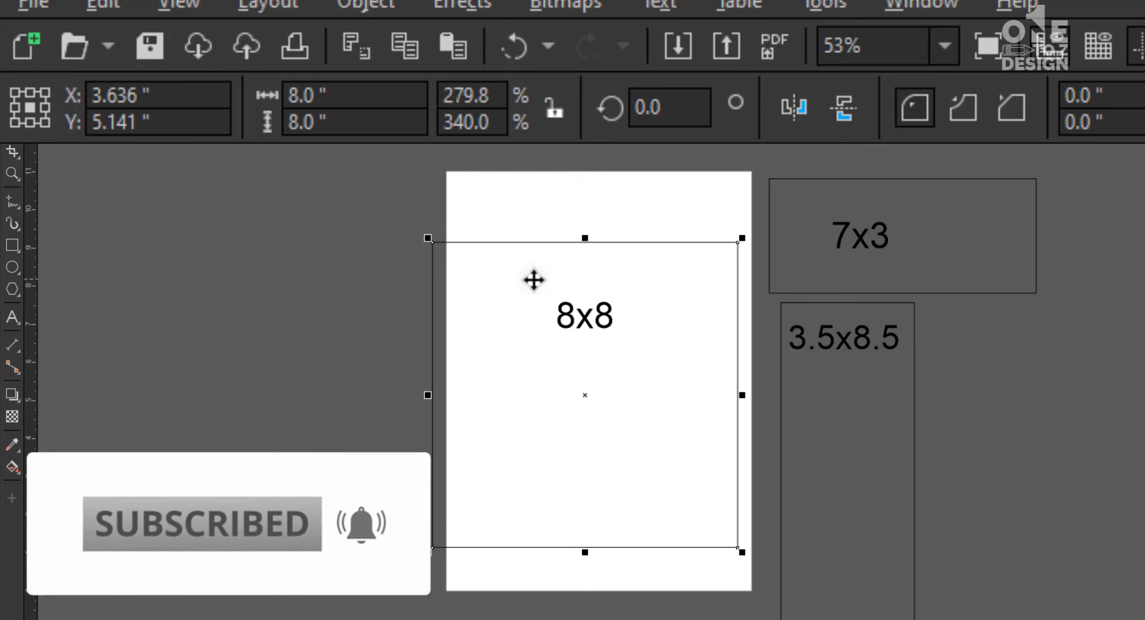
- Move the 8x8 text and its rectangle together off the page, to the right of the 3.5x8.5 rectangle
left_click(87, 192)
left_click_drag(405, 218, 397, 496)
left_click(495, 263)
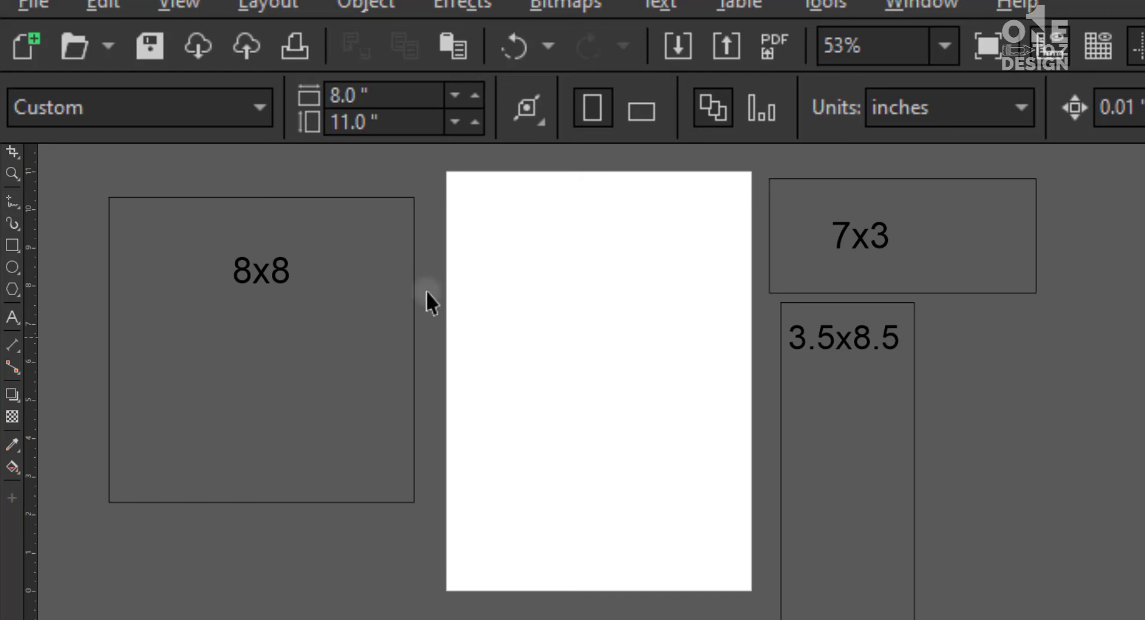
left_click_drag(245, 351, 1057, 436)
left_click(574, 368)
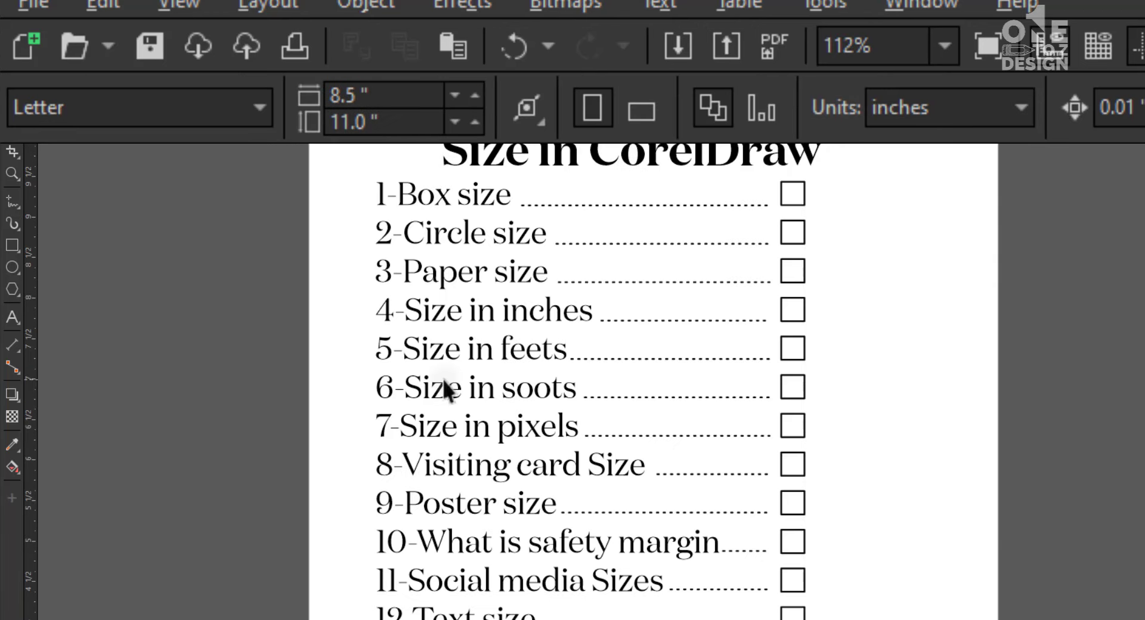
- Review the size topics in the checklist document, selecting the square beside 1-Box size
left_click(805, 195)
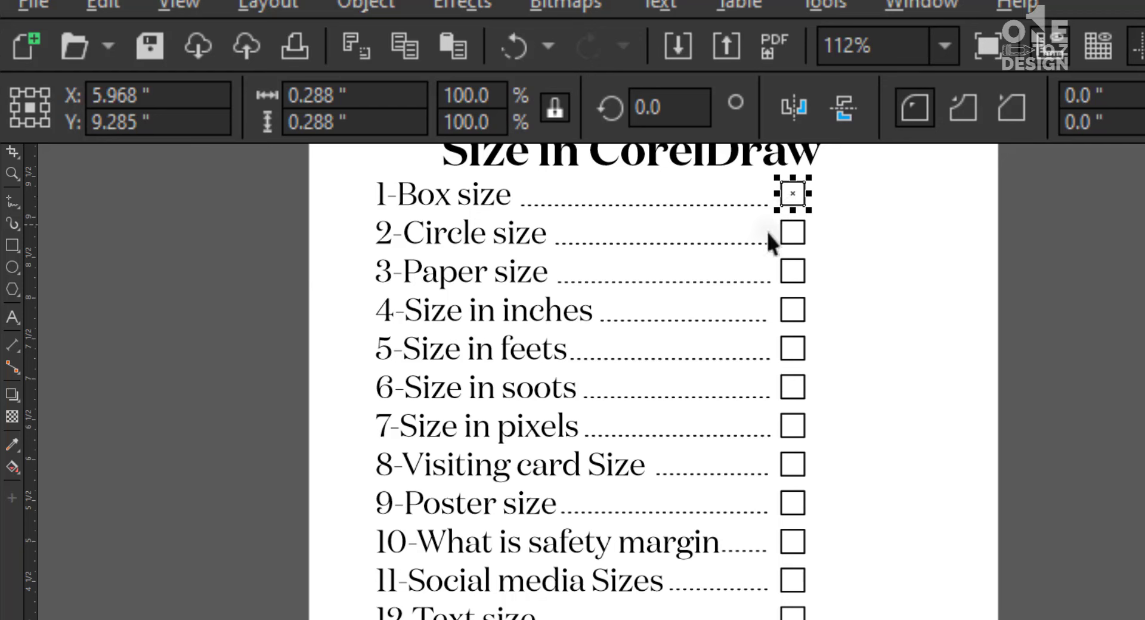
left_click(937, 329)
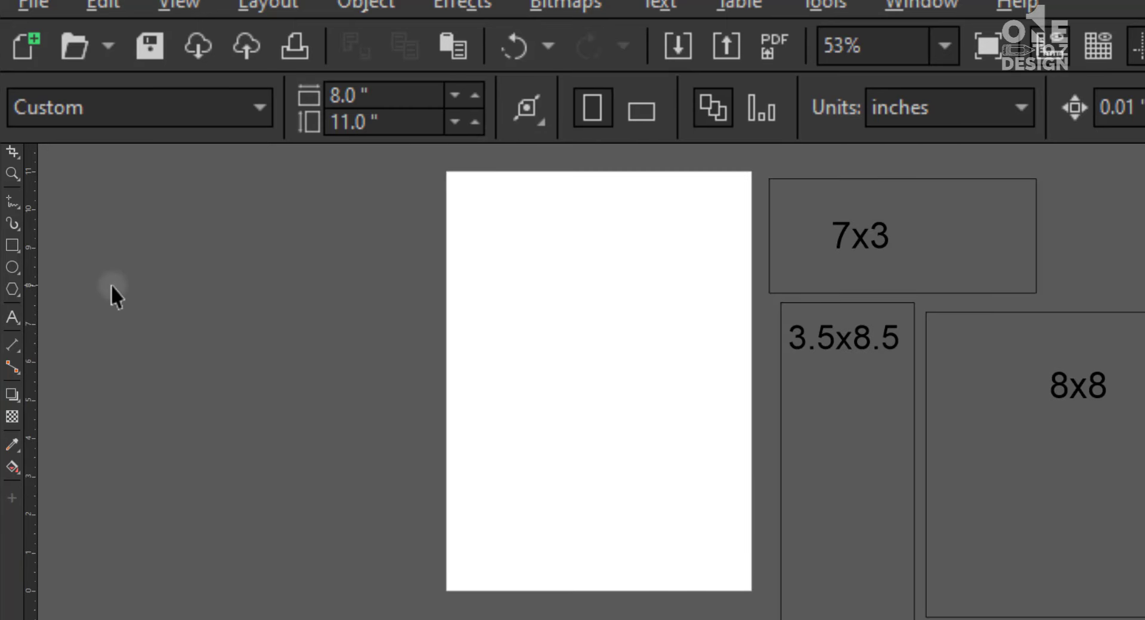
- Draw a circle about 3.5 inches in diameter on the page
left_click(12, 267)
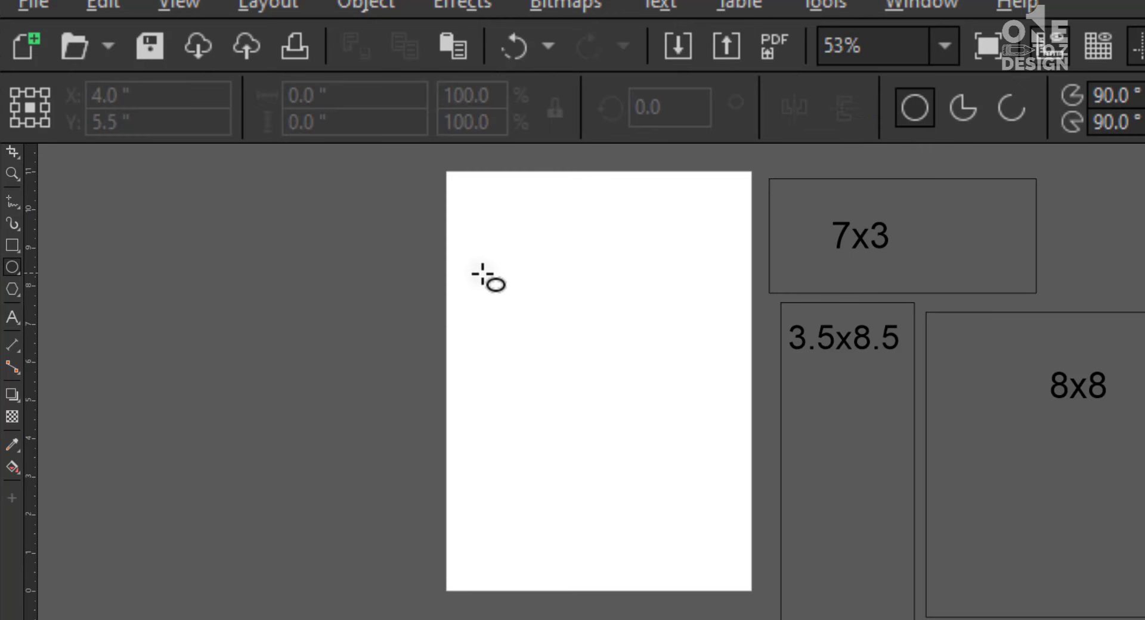
left_click_drag(484, 276, 511, 312)
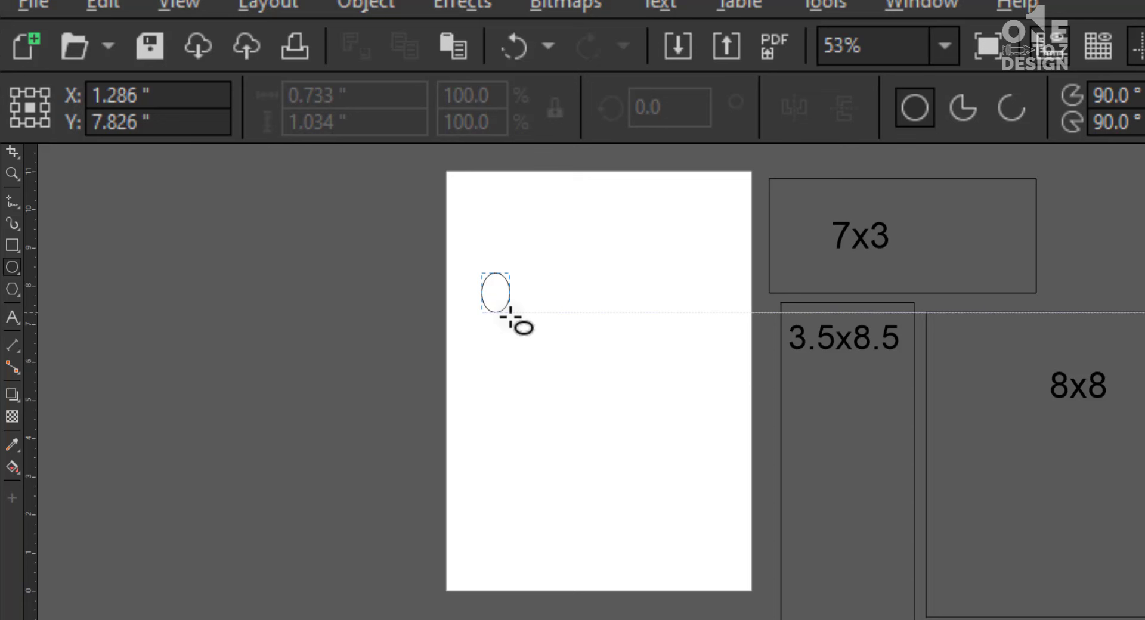
left_click_drag(511, 312, 681, 369)
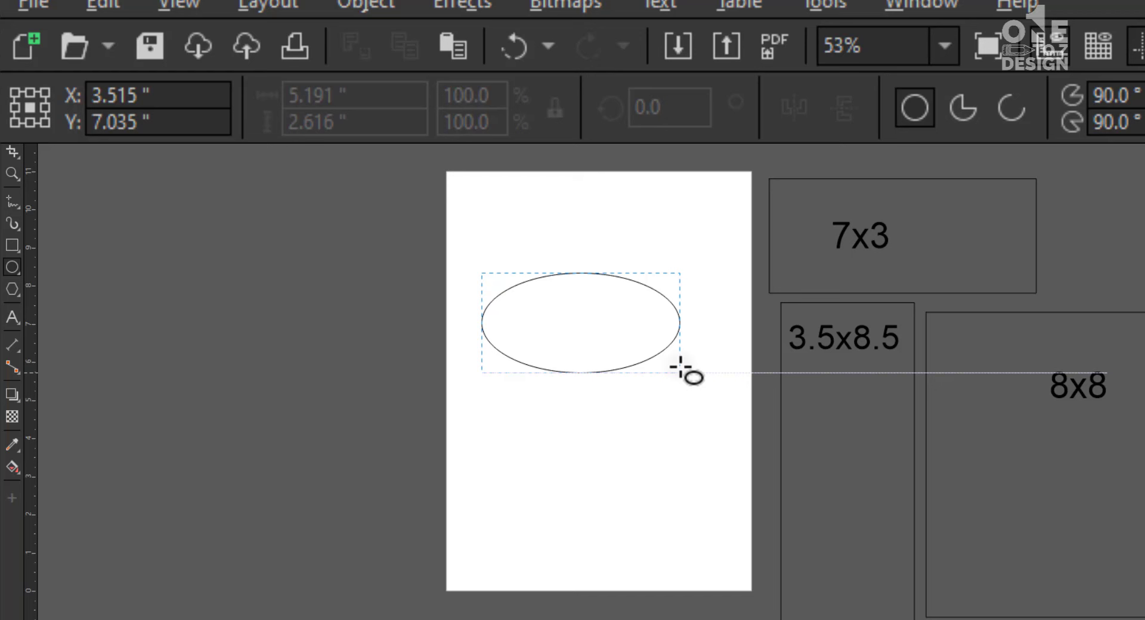
key("ctrl")
left_click_drag(681, 367, 622, 393)
key("ctrl")
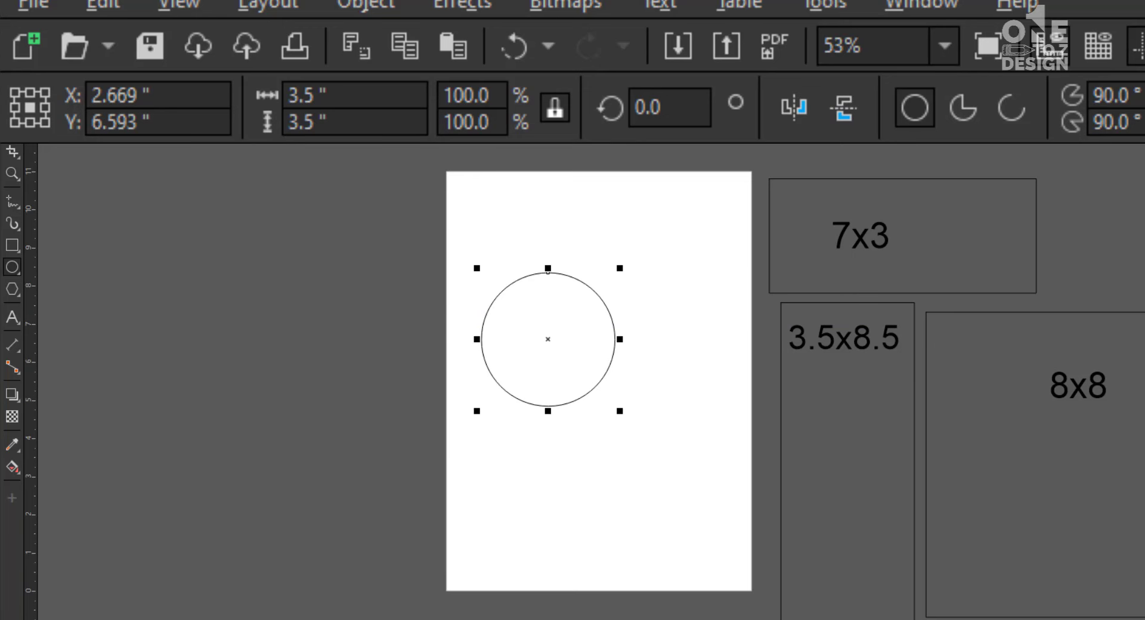
key("space")
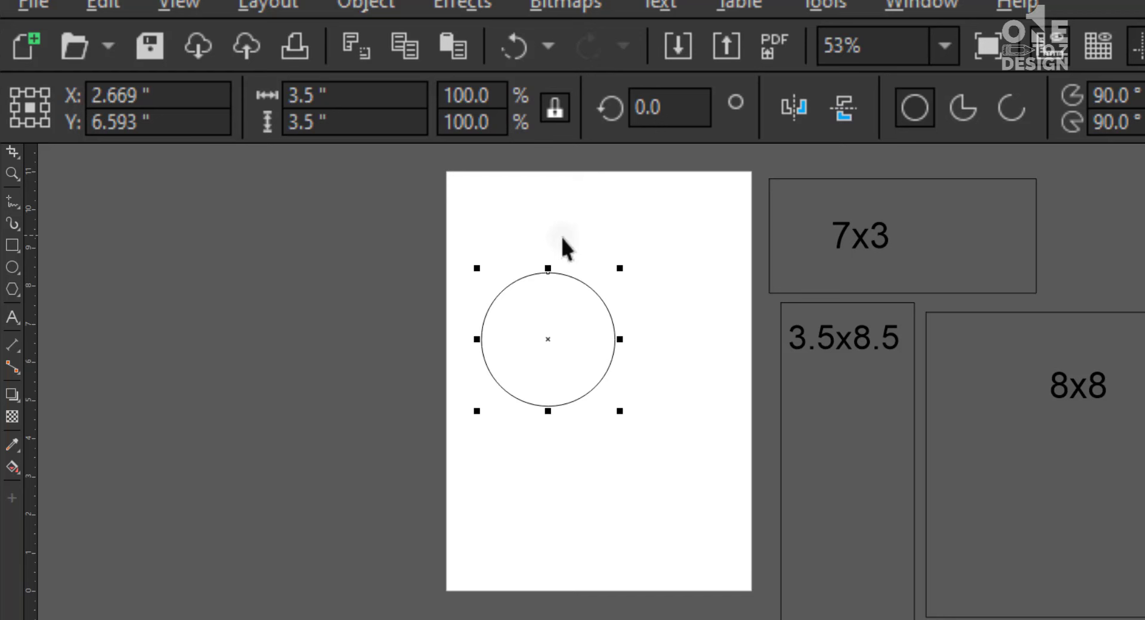
- Unlock the circle's size ratio and set only its height to 3 inches
left_click(334, 96)
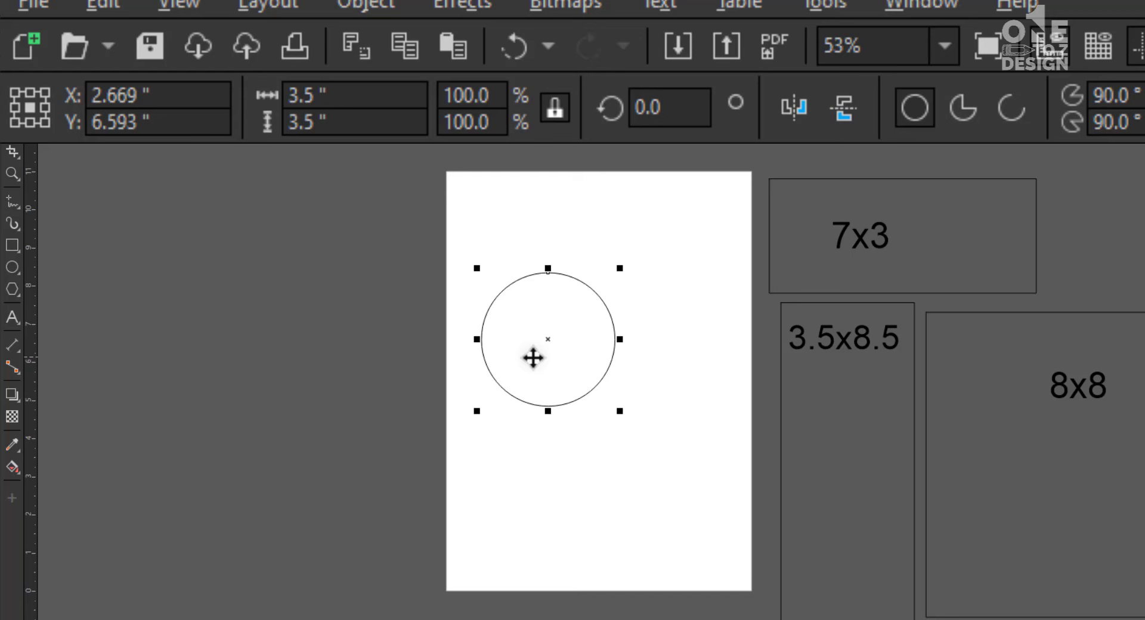
left_click(555, 116)
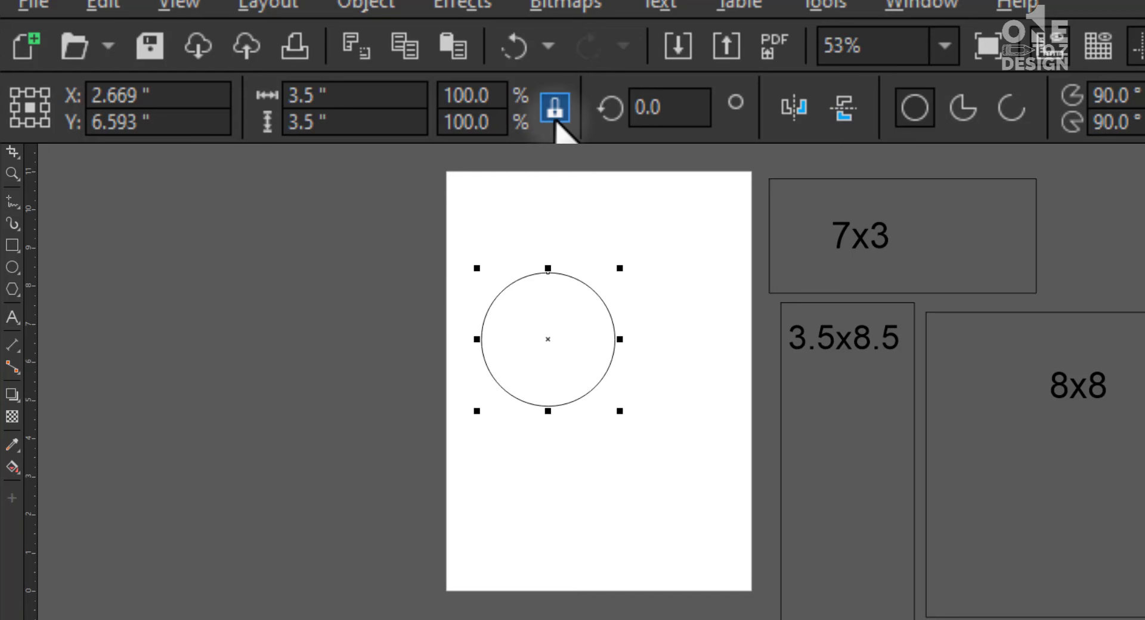
left_click(556, 116)
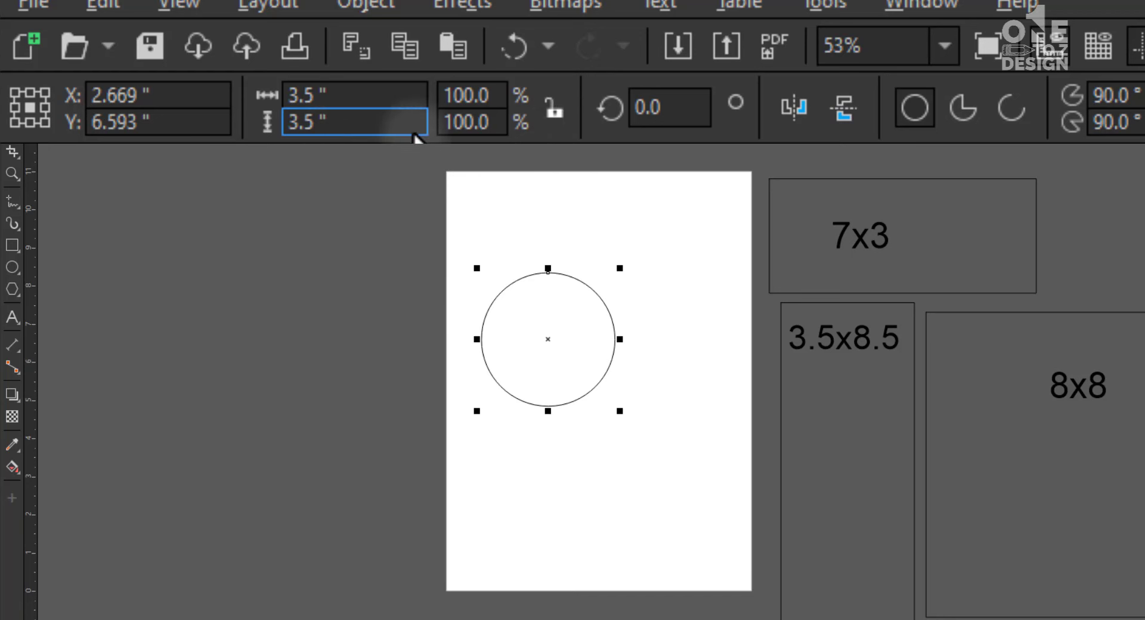
left_click_drag(355, 123, 287, 122)
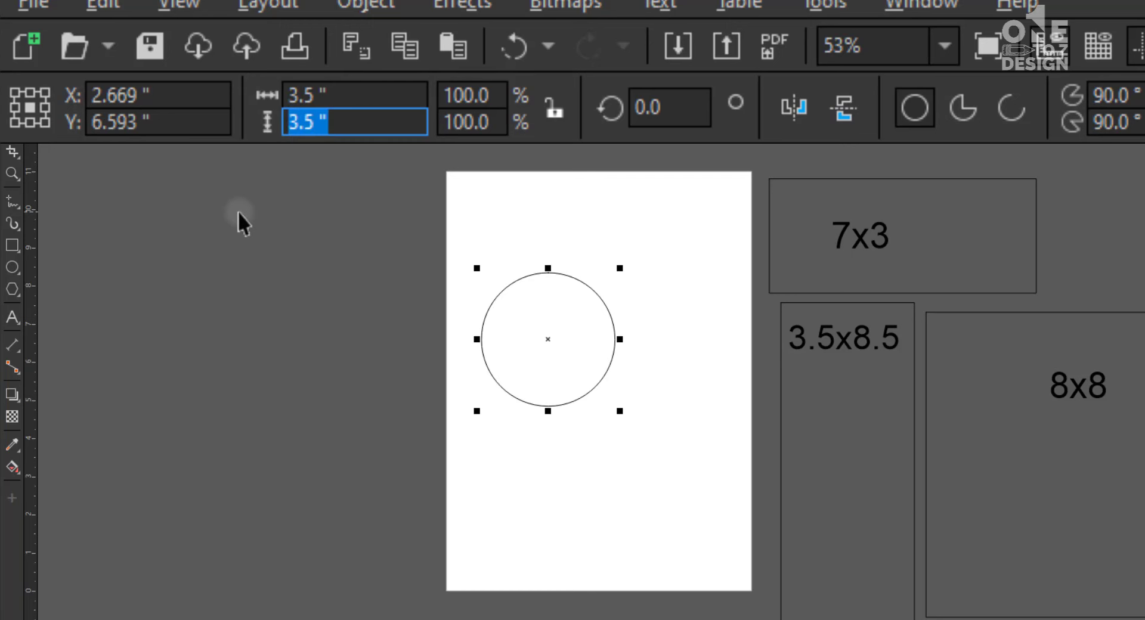
type("3")
key("Return")
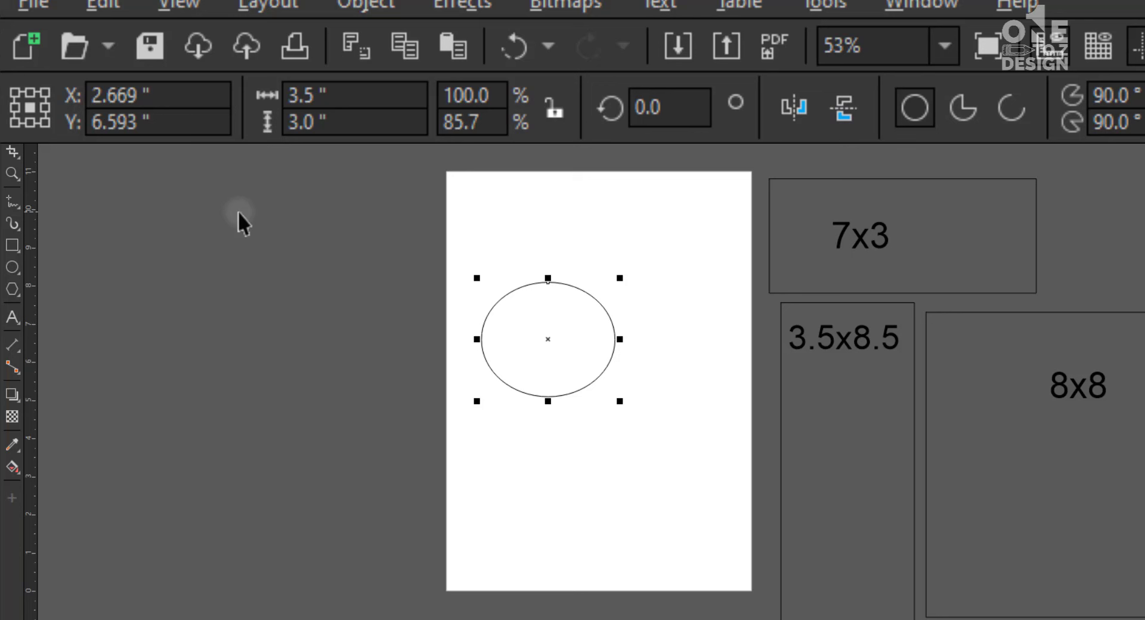
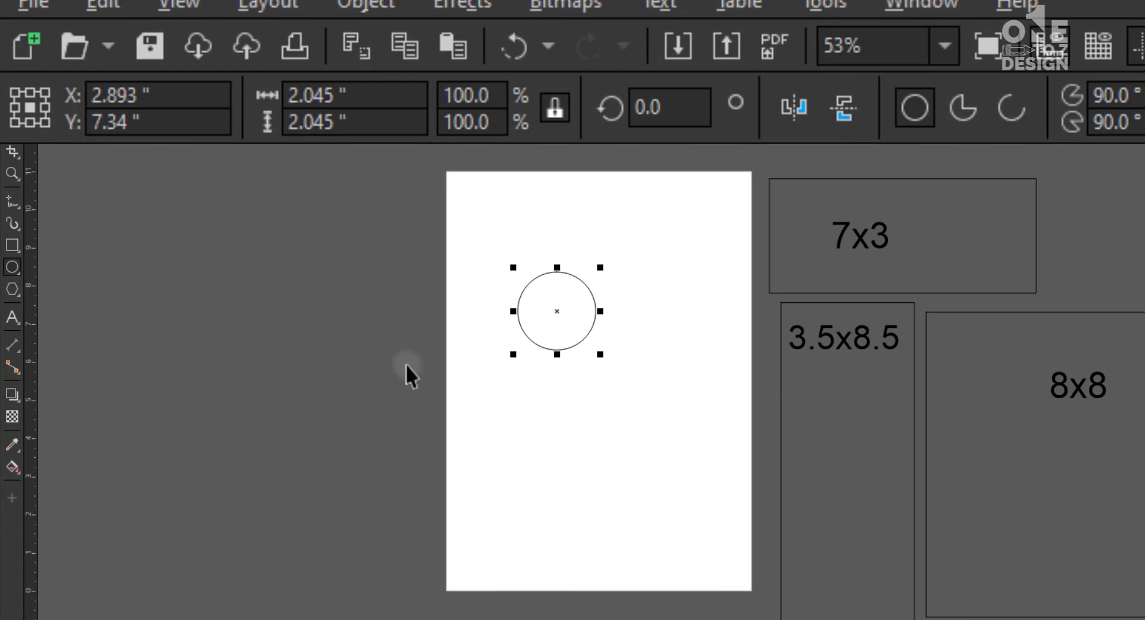
- Set the circle's width and height to 4 inches with its size ratio locked
key("space")
left_click(406, 365)
left_click(596, 324)
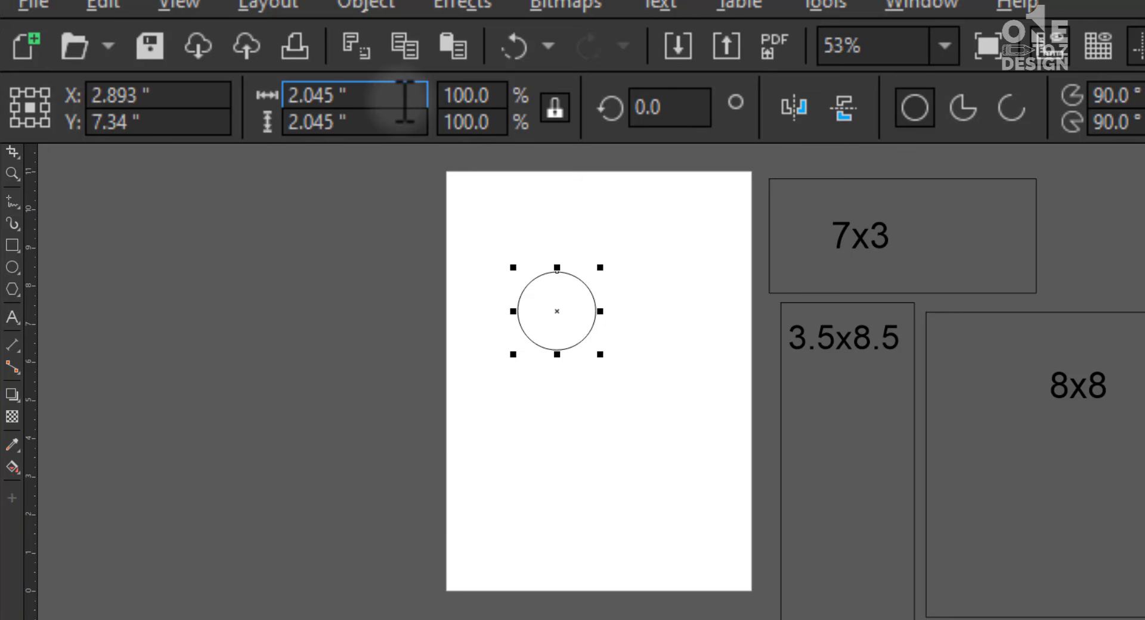
left_click(555, 109)
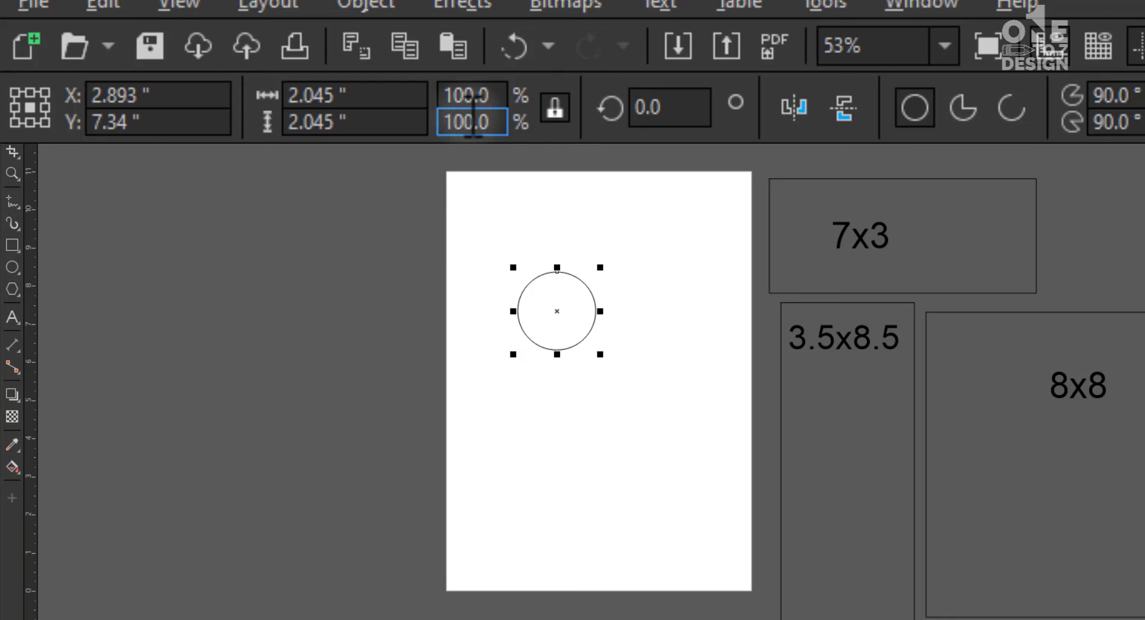
left_click(350, 97)
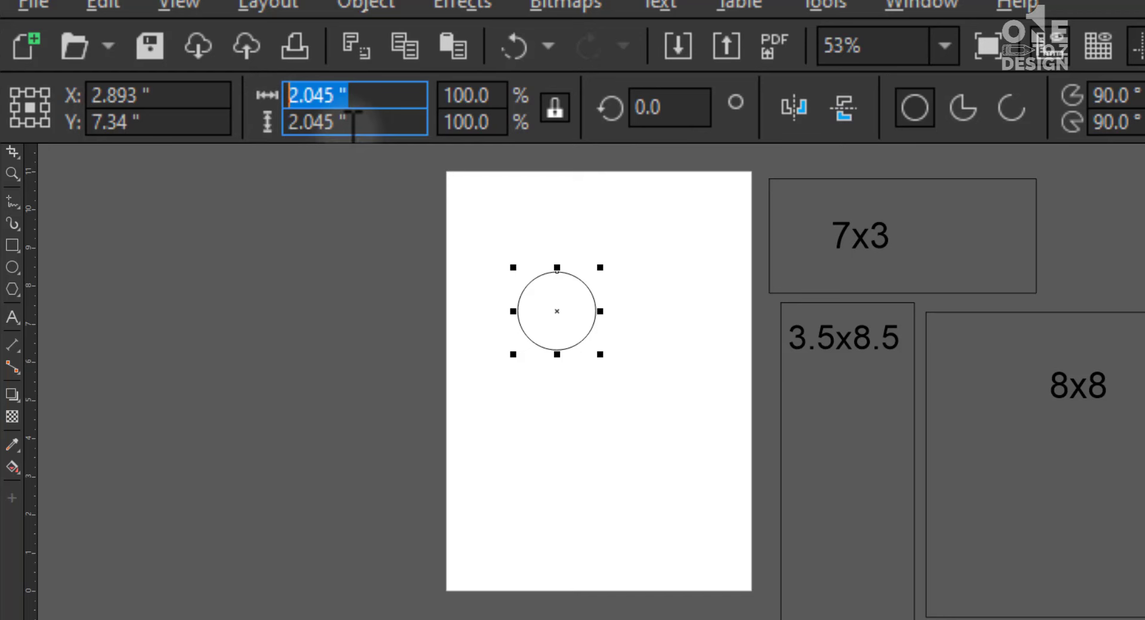
type("4")
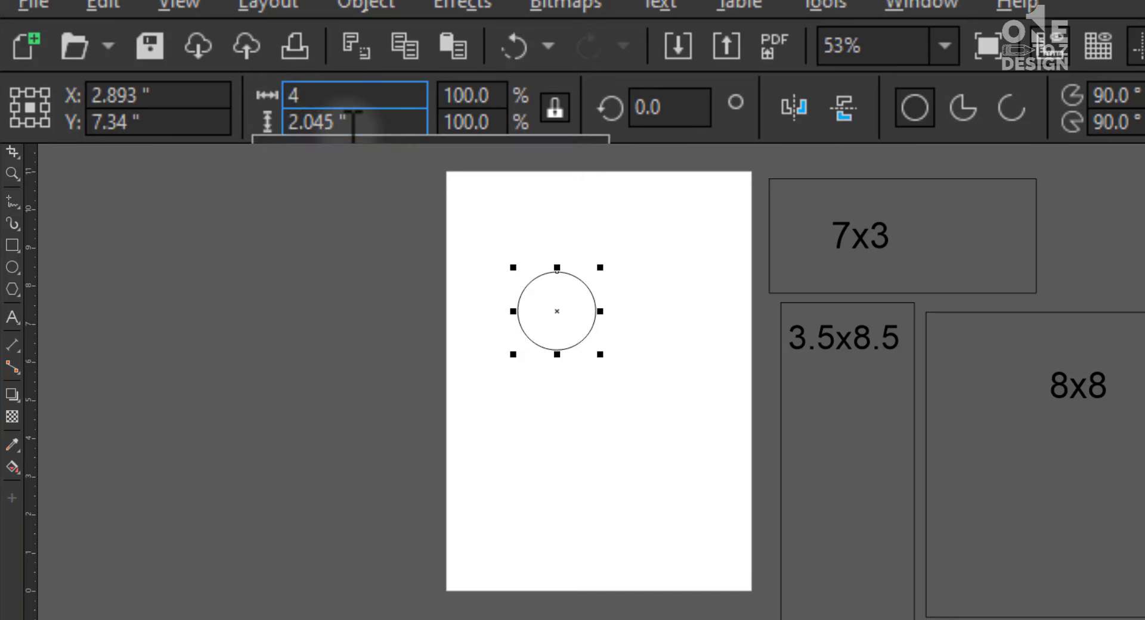
left_click(350, 126)
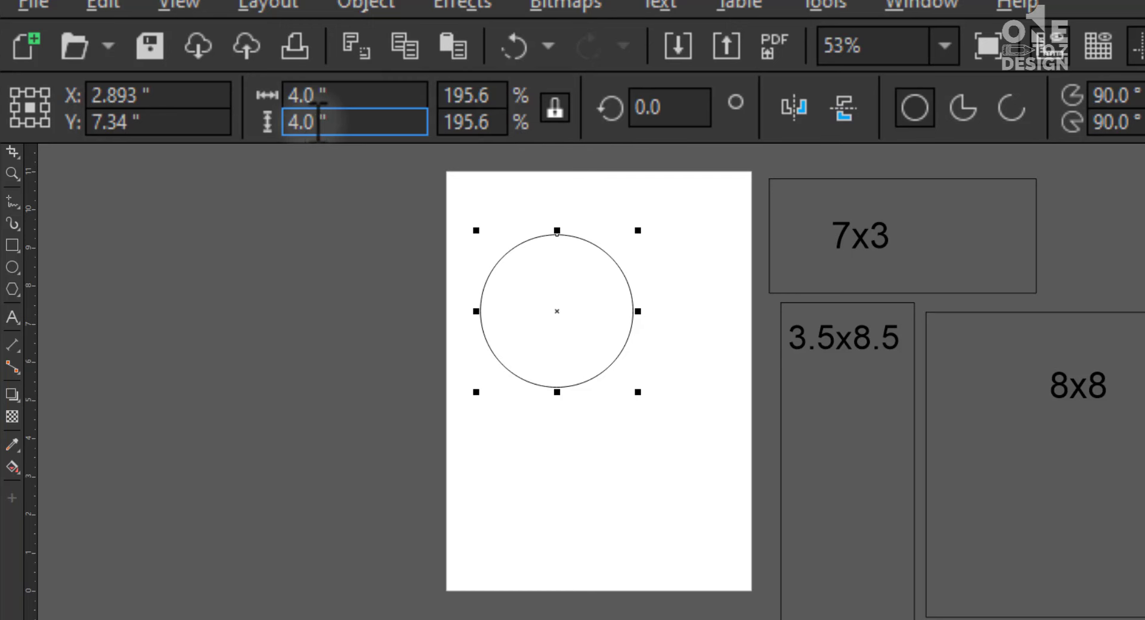
left_click(322, 119)
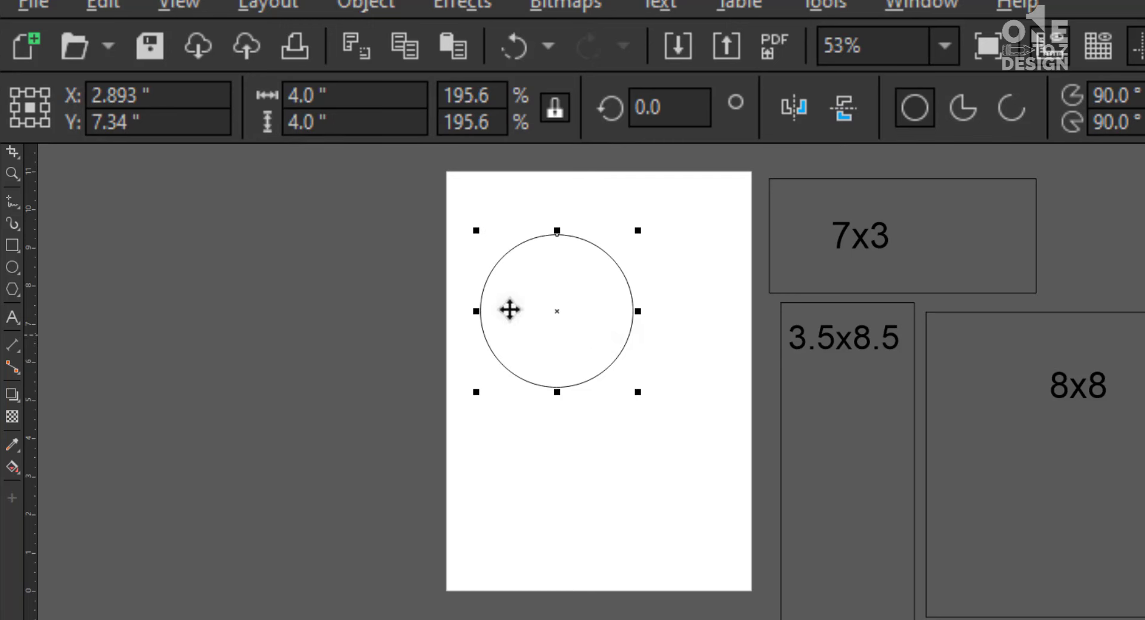
- Move the 4-inch circle to the page's upper-right corner and draw a second circle about 2.5 inches across, lower on the page
left_click_drag(545, 323, 656, 273)
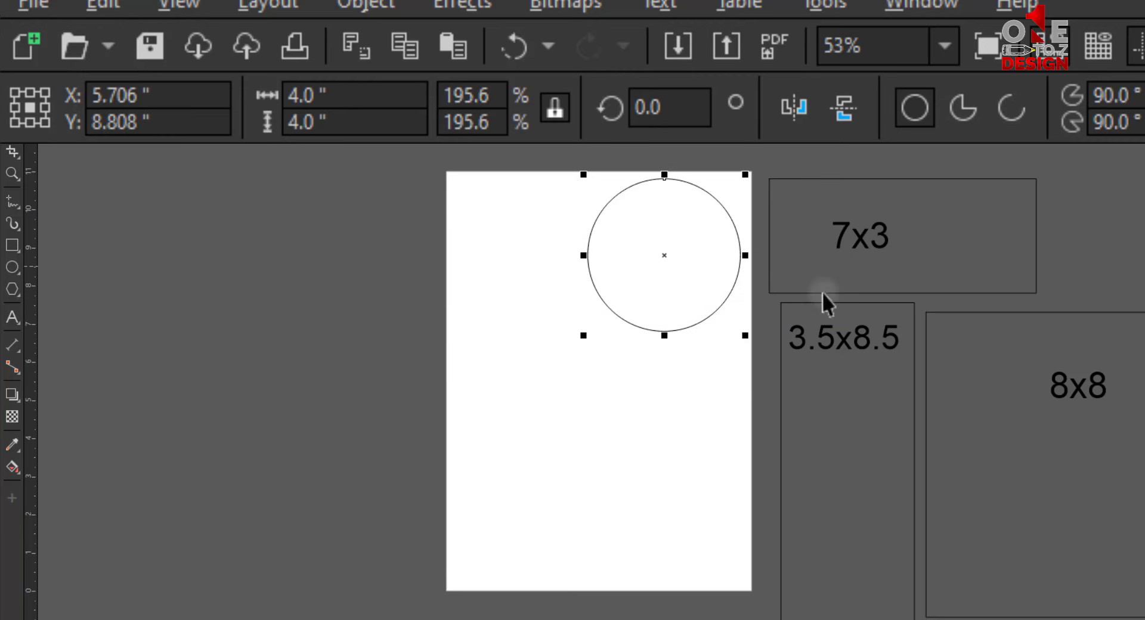
left_click(12, 267)
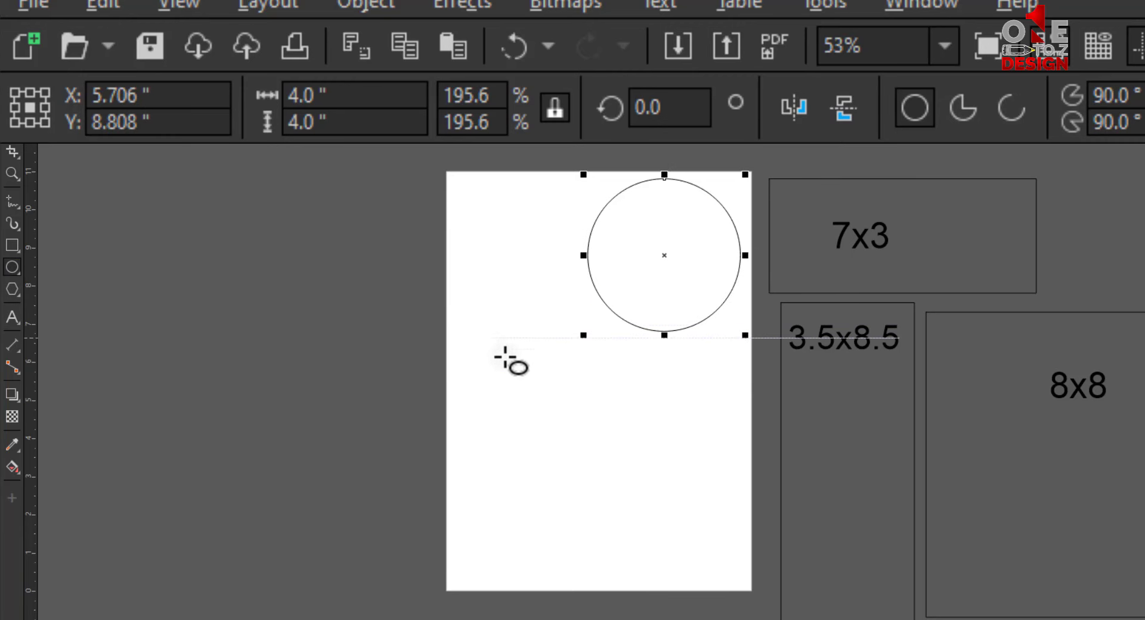
left_click_drag(486, 334, 587, 417)
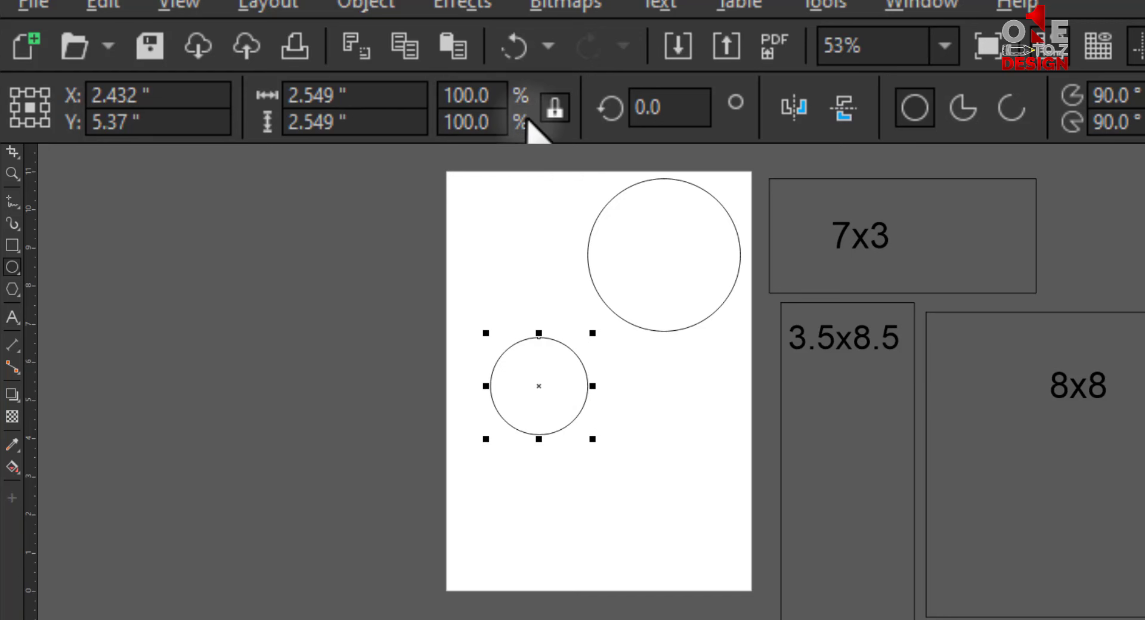
- Unlock the second circle's size ratio and set only its width to 4 inches
left_click(556, 118)
left_click(556, 118)
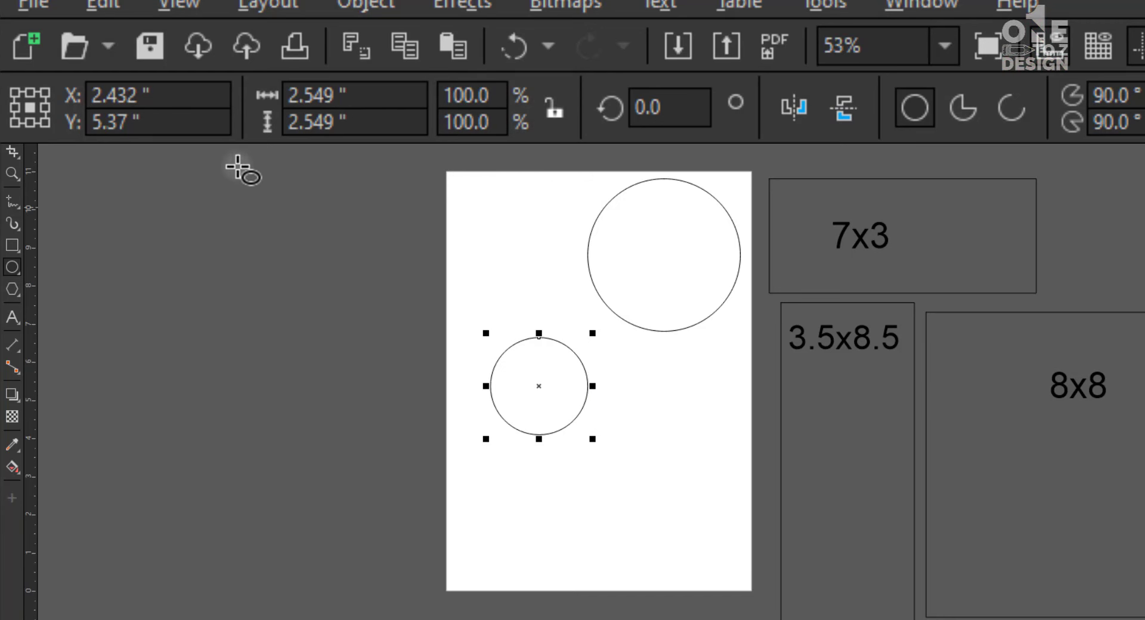
left_click(378, 95)
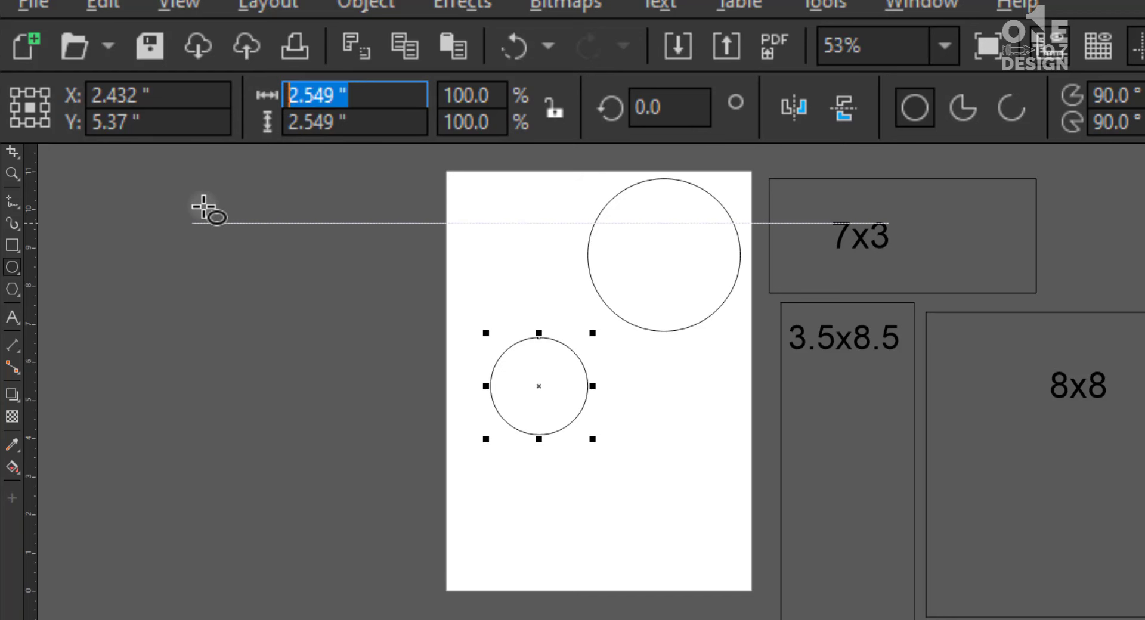
type("4")
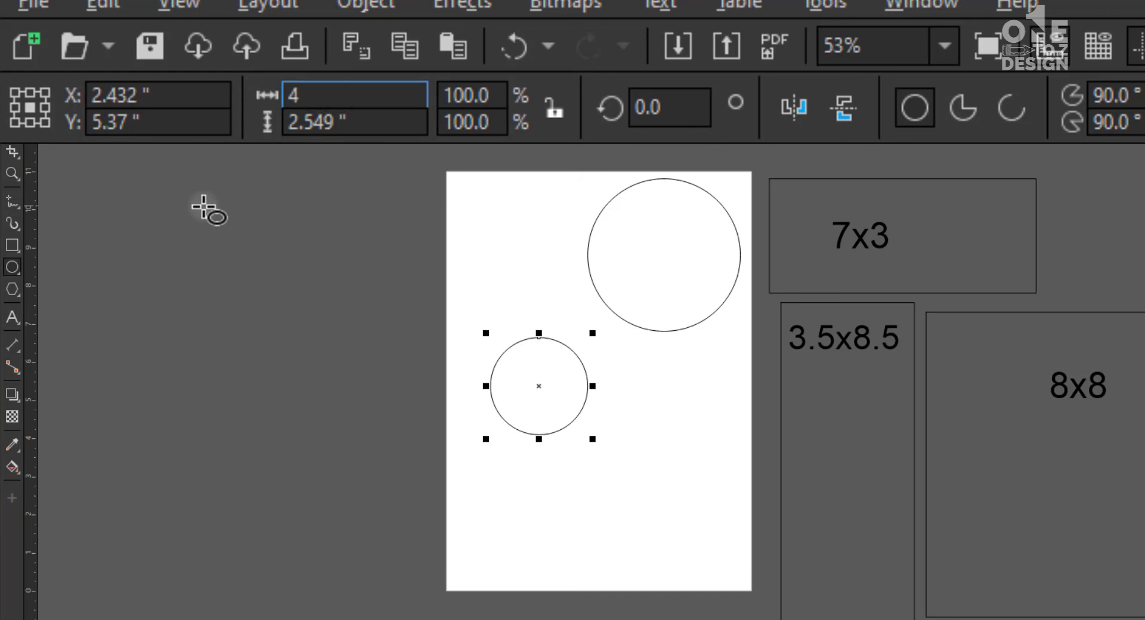
key("Return")
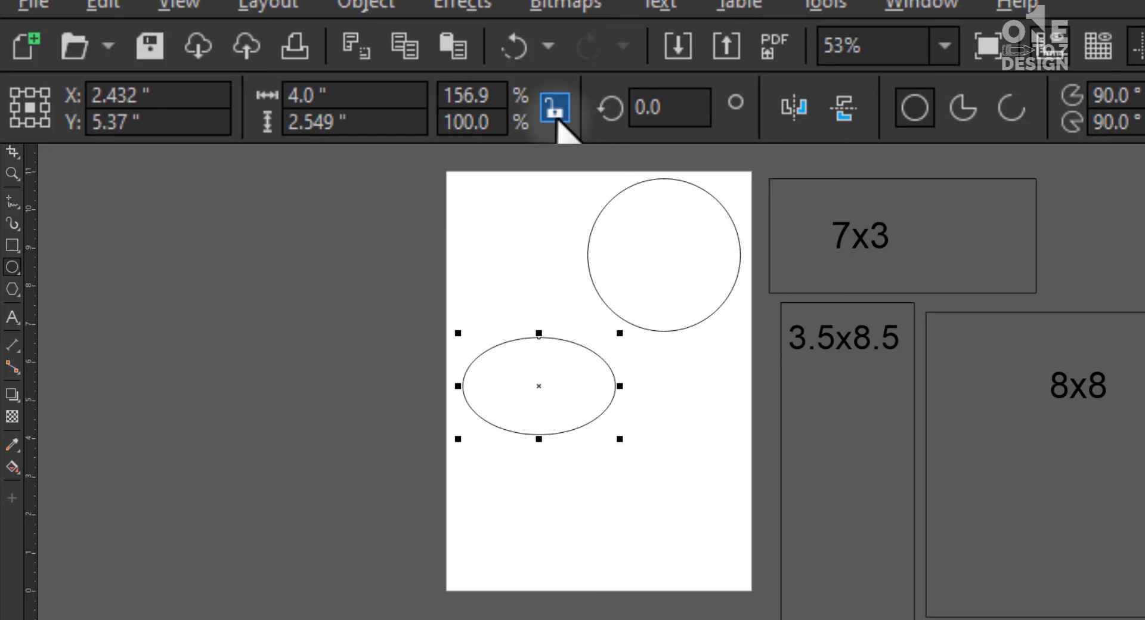
- Lock the ellipse's size ratio again and move the ellipse up so that it overlaps the 4-inch circle
left_click(555, 114)
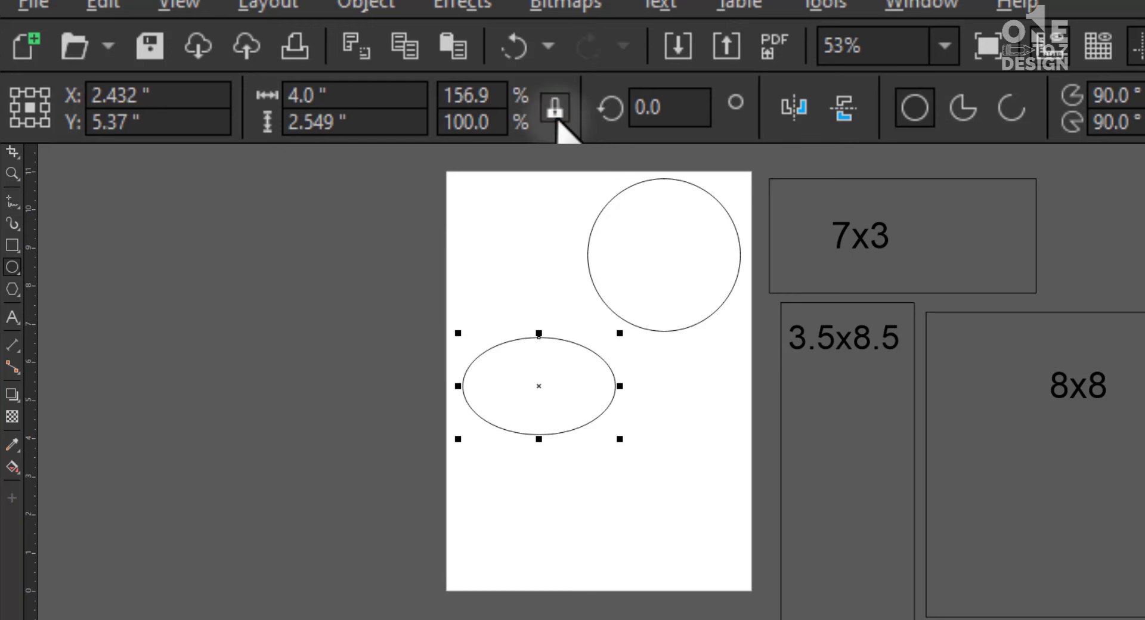
left_click(556, 113)
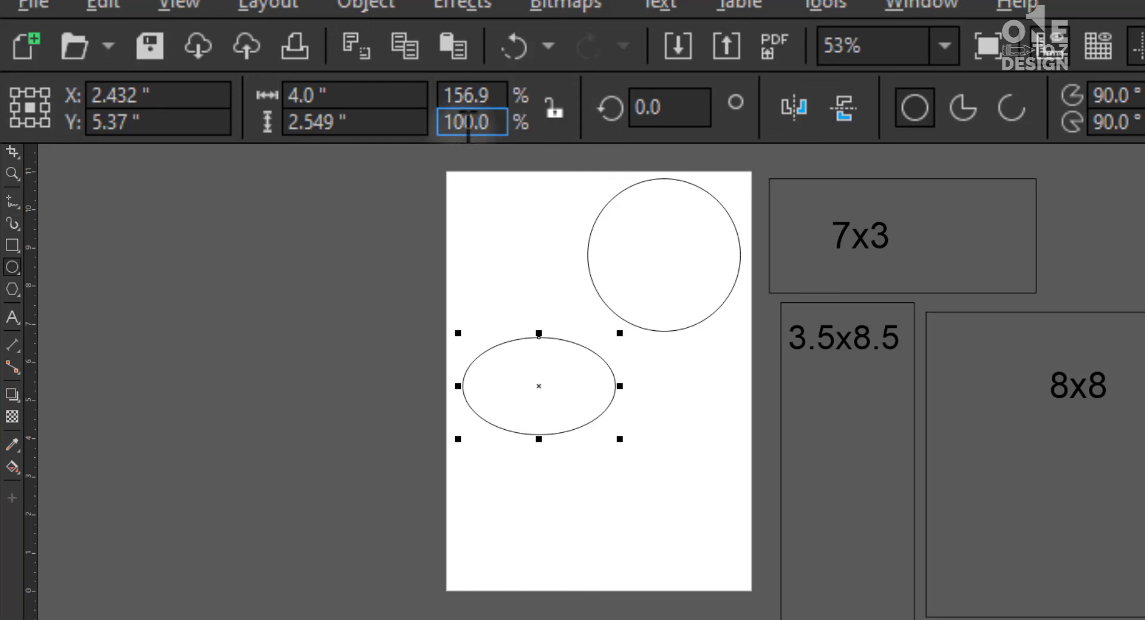
left_click(306, 94)
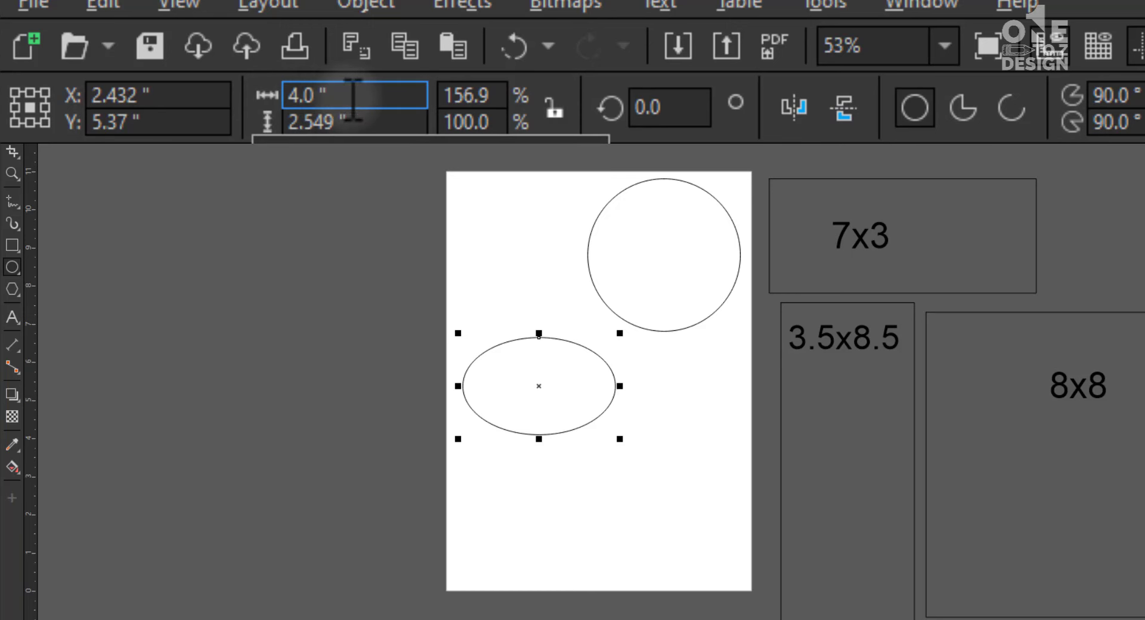
left_click(301, 122)
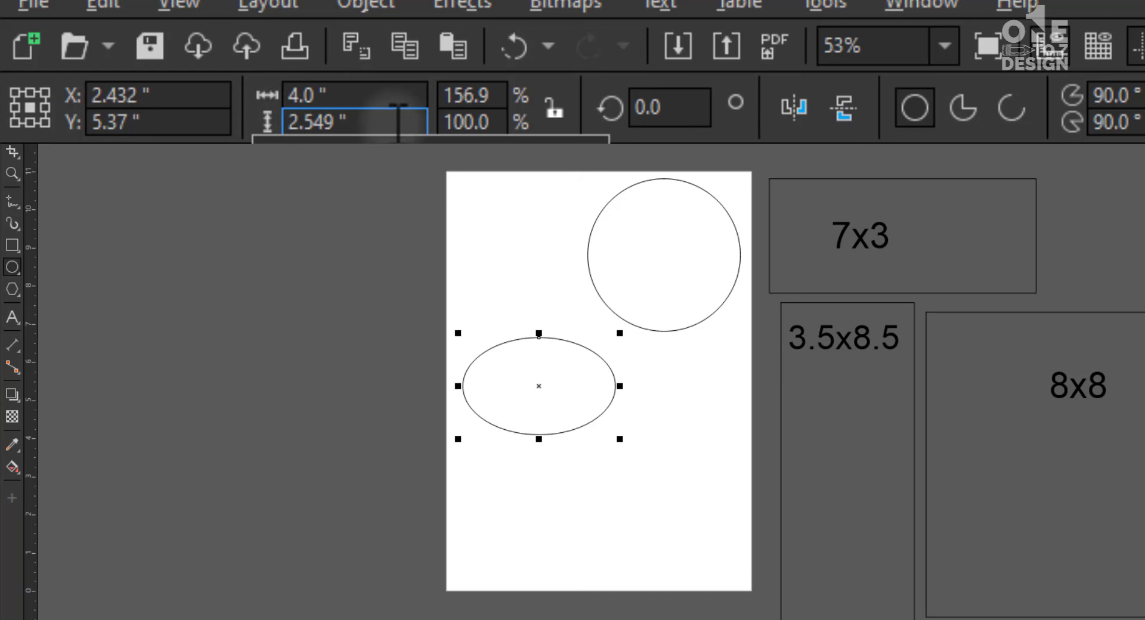
left_click(555, 108)
left_click(383, 97)
left_click_drag(384, 97, 285, 97)
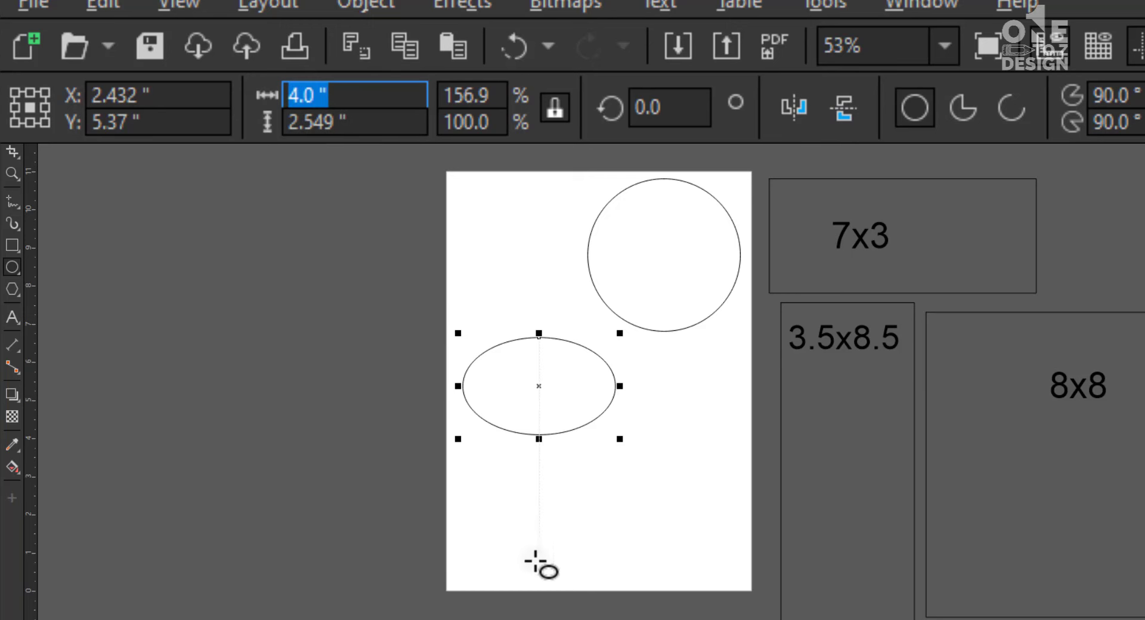
key("Return")
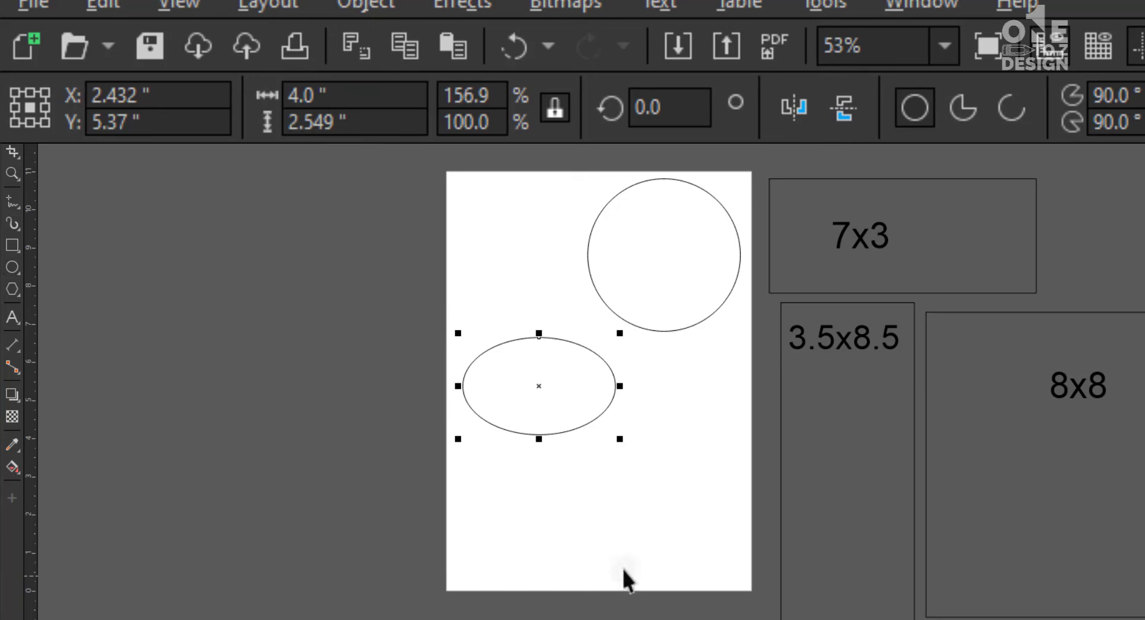
left_click_drag(517, 417, 559, 278)
- Mark the square beside 2-Circle size as done in the checklist document
left_click(579, 302)
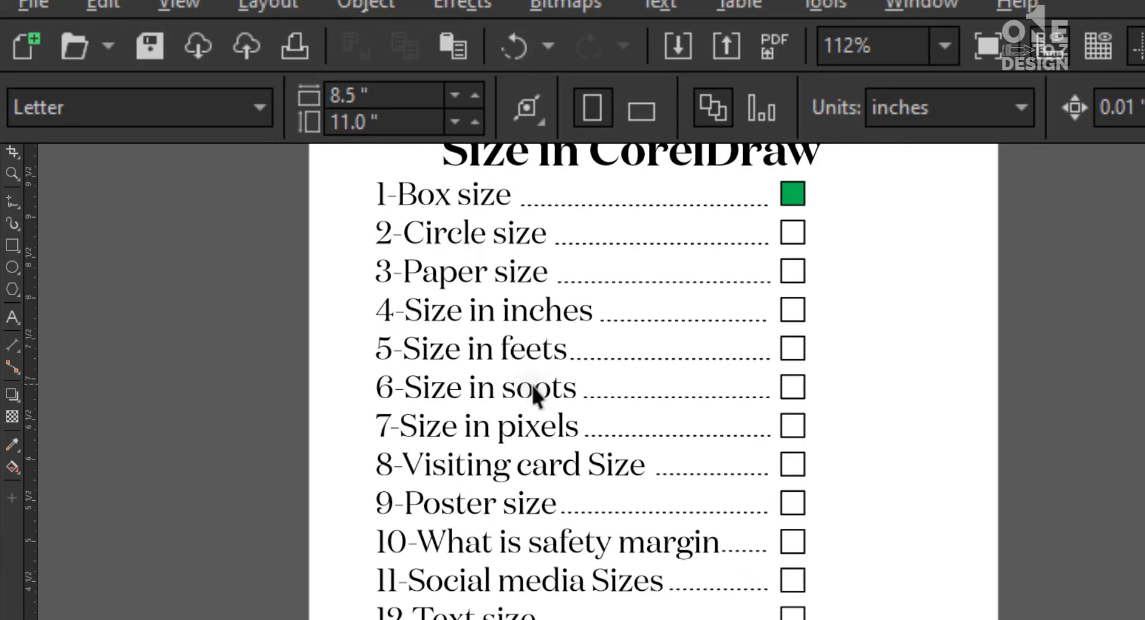
left_click(791, 232)
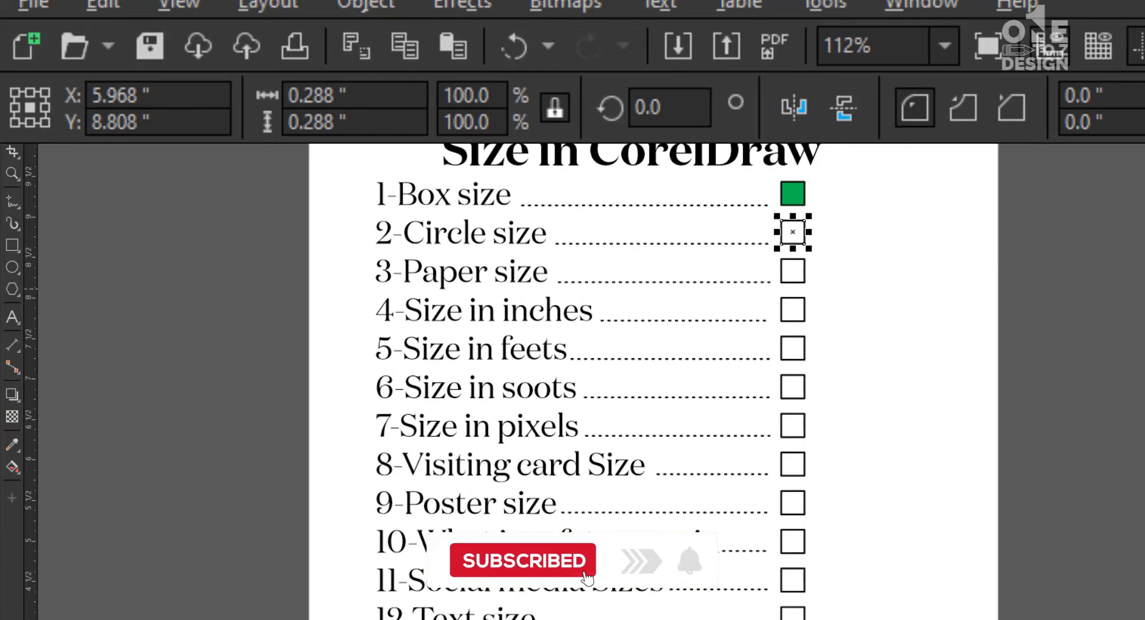
left_click(1142, 378)
- Back in the size drawing, move the ellipse and circle together off the page to the 7x3 rectangle's right end, and select the 8x8 text
left_click(892, 323)
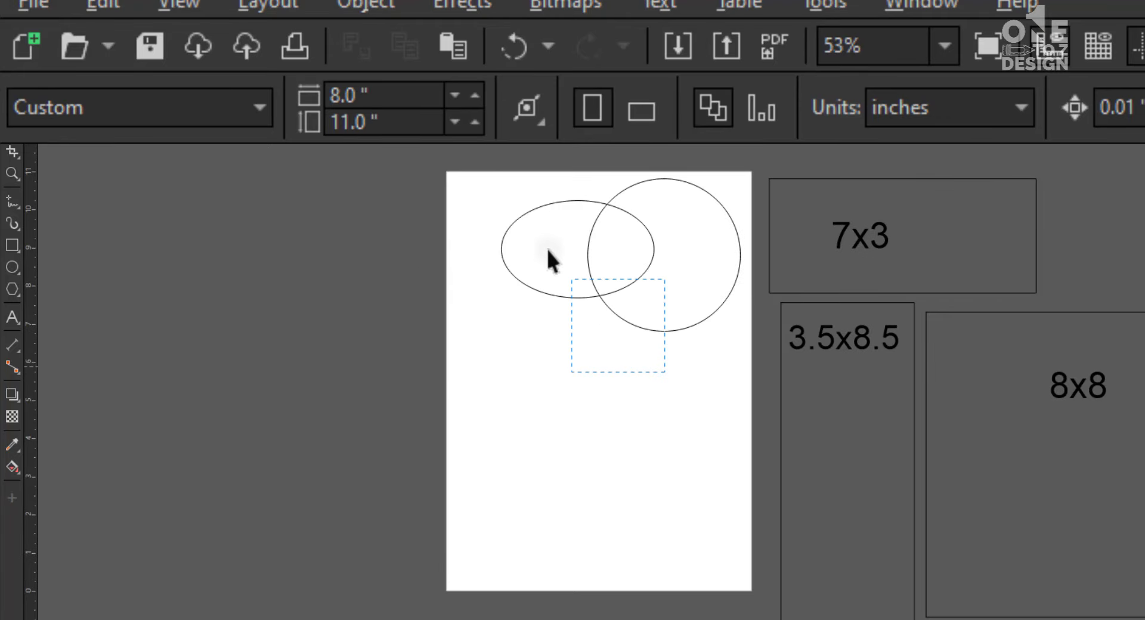
left_click_drag(547, 256, 1033, 241)
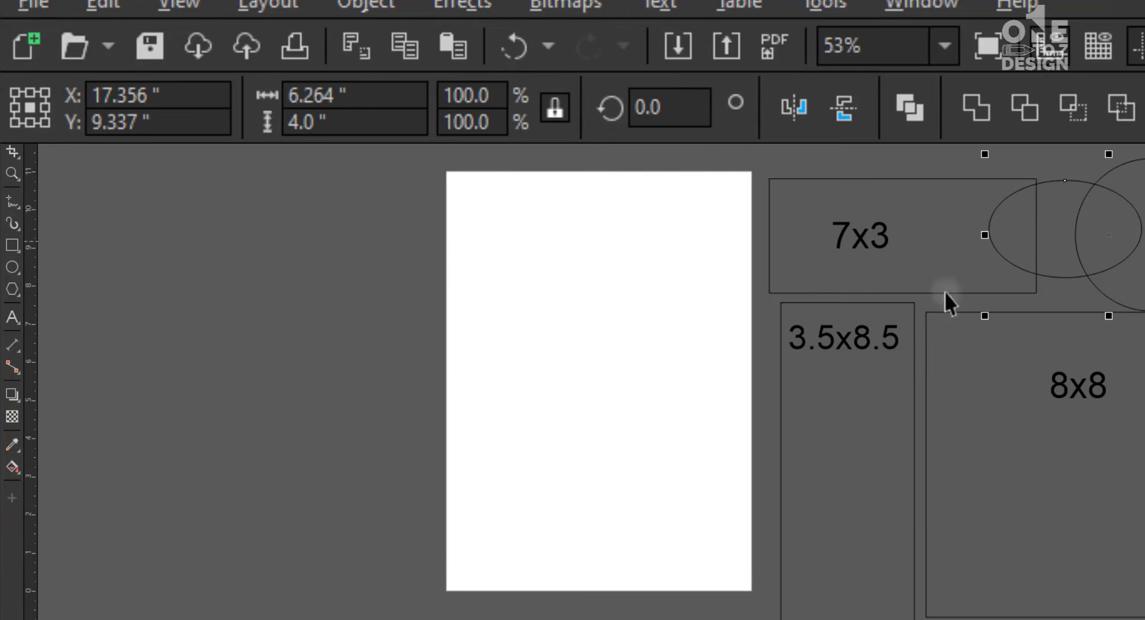
left_click_drag(409, 327, 999, 398)
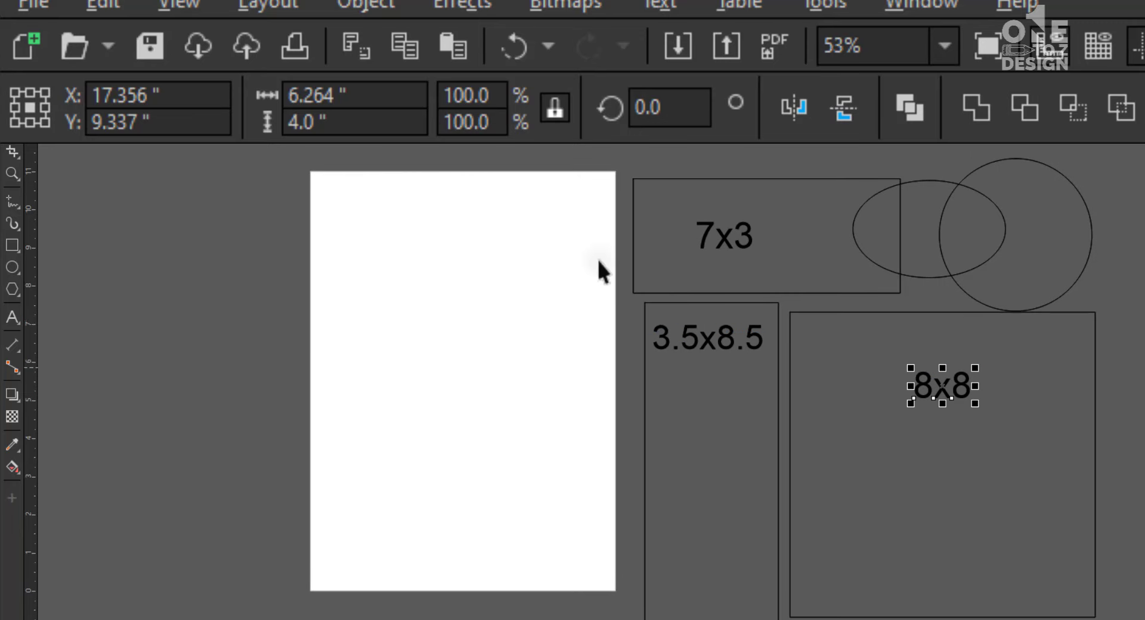
- Deselect the 8x8 text and set the page size to A4
left_click_drag(310, 368, 24, 331)
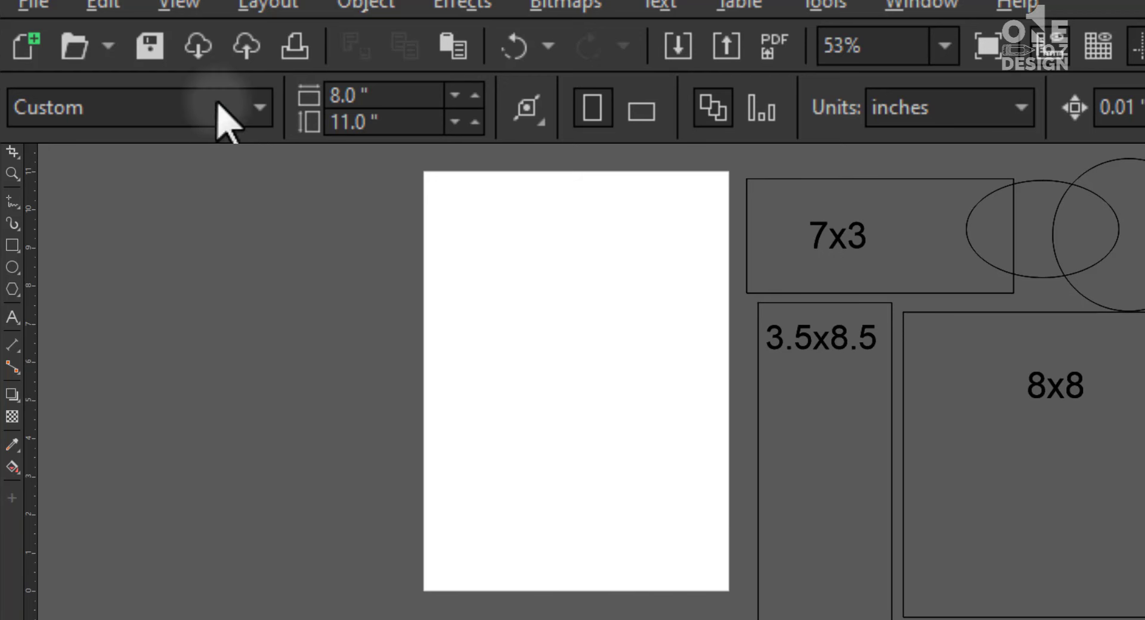
left_click(271, 104)
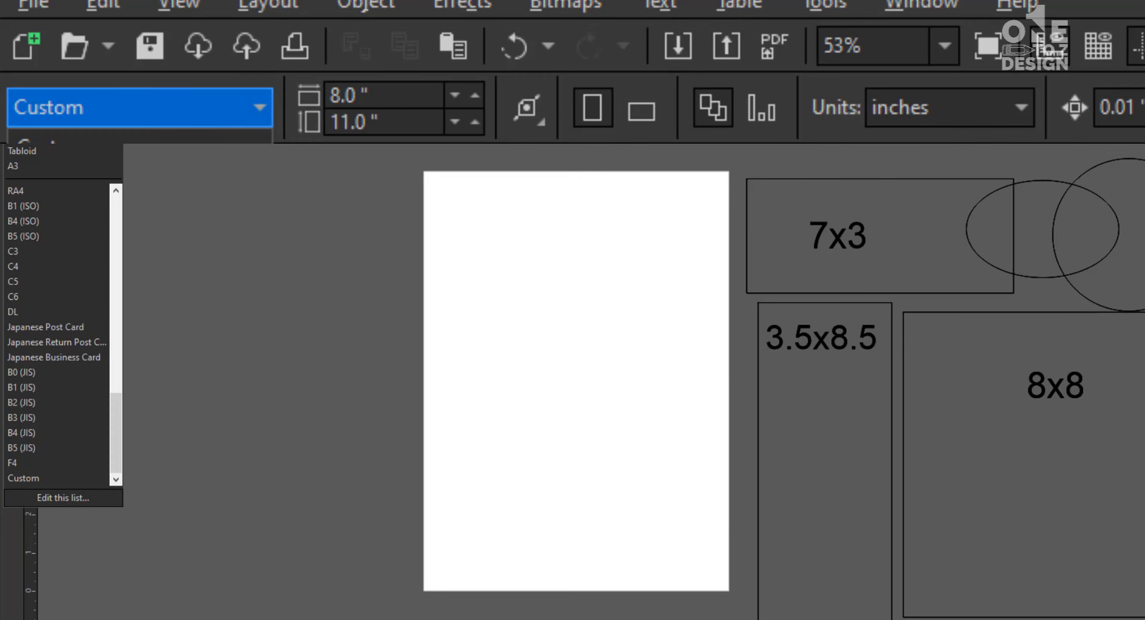
left_click(278, 187)
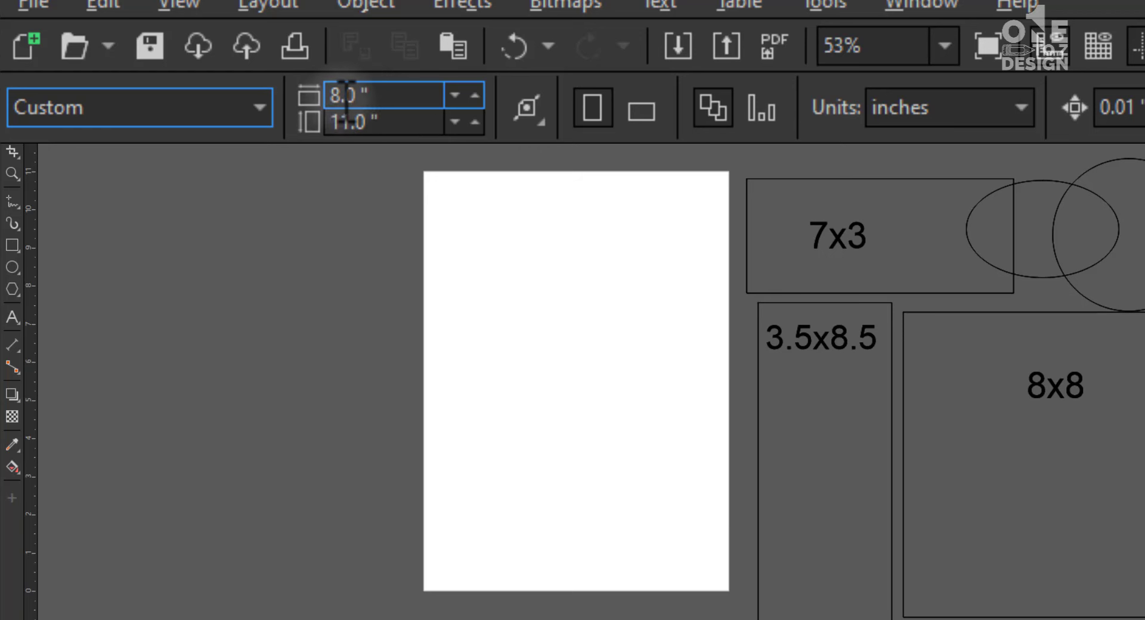
left_click(369, 121)
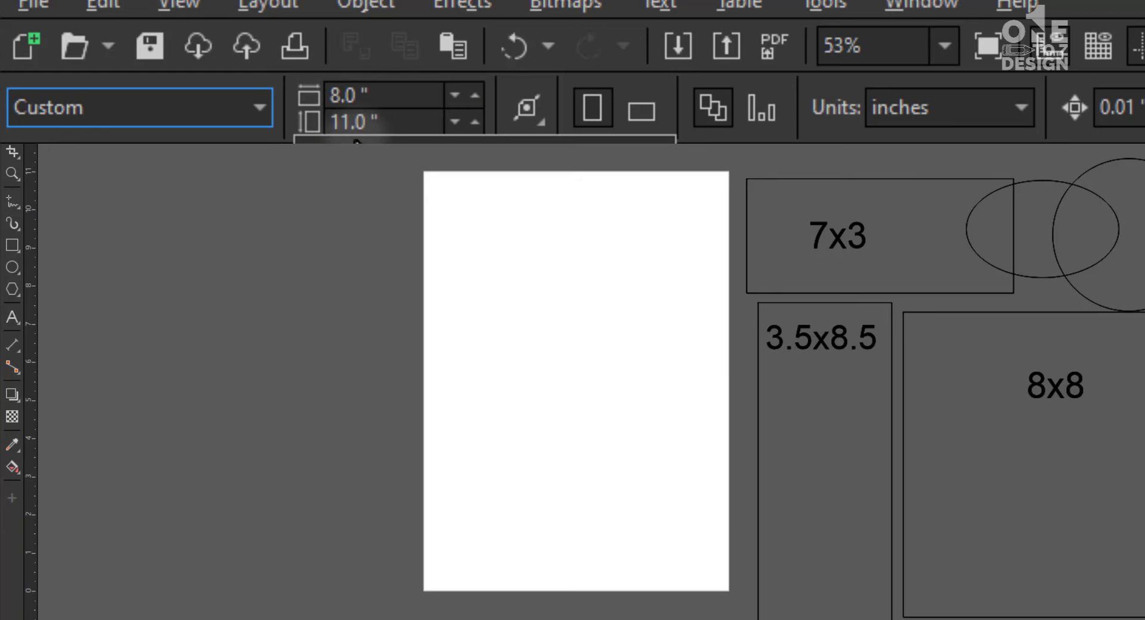
left_click(254, 116)
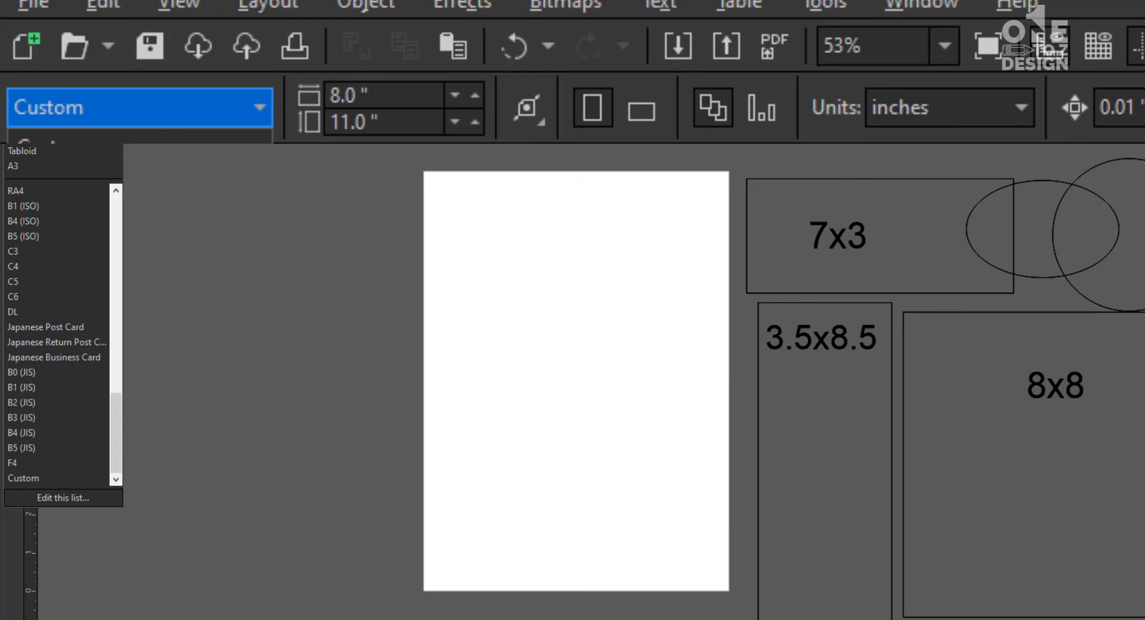
left_click(23, 136)
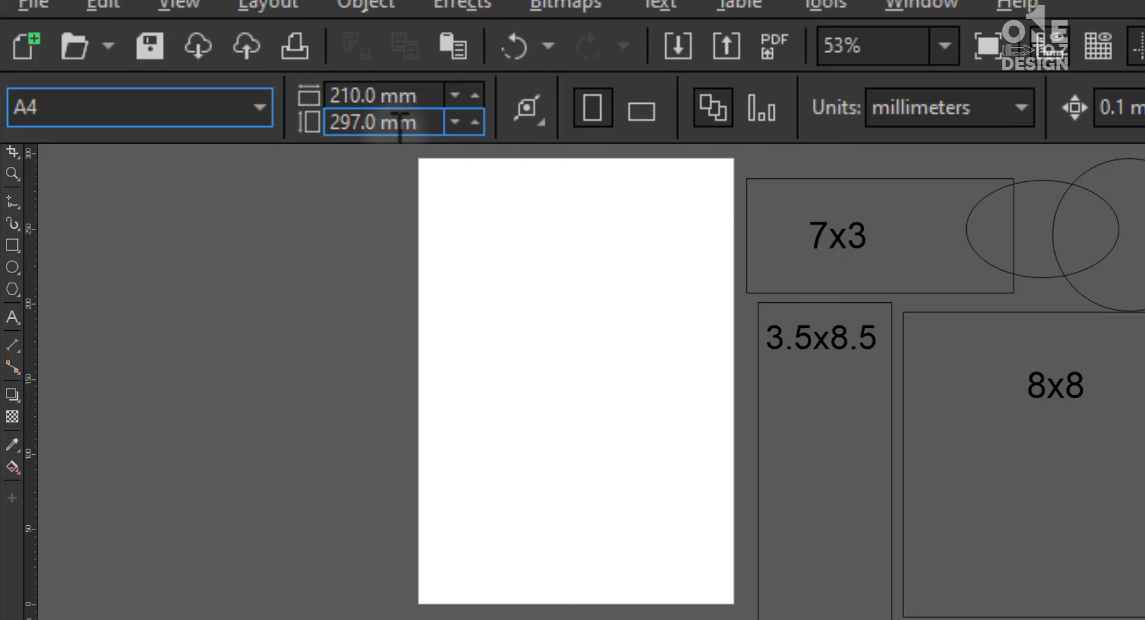
- Change the page size to Legal
left_click(258, 118)
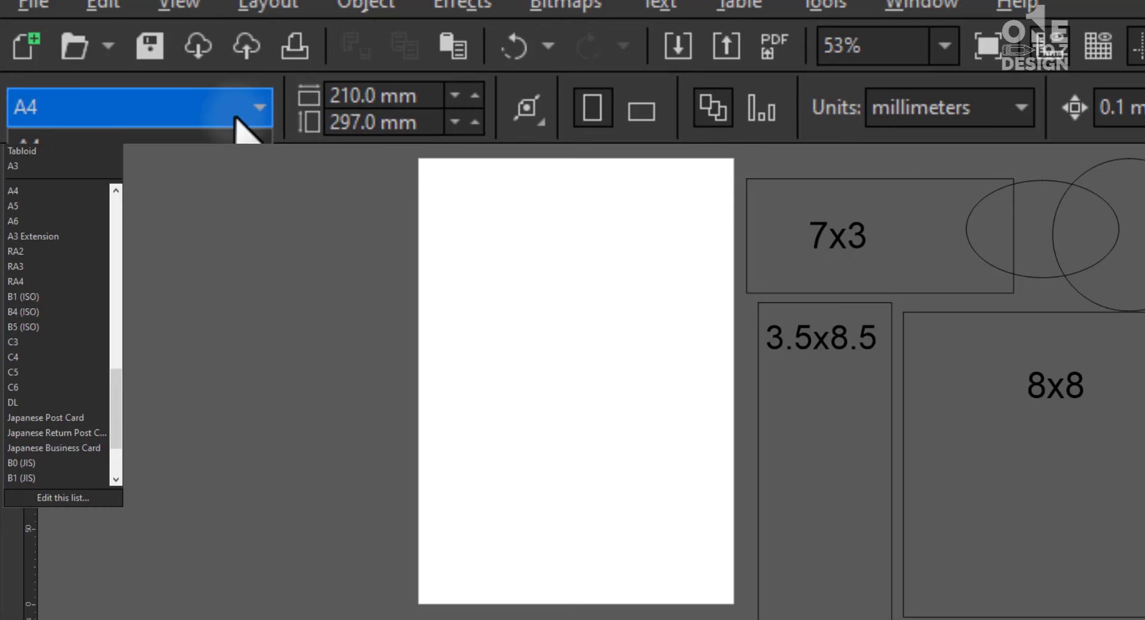
left_click(66, 148)
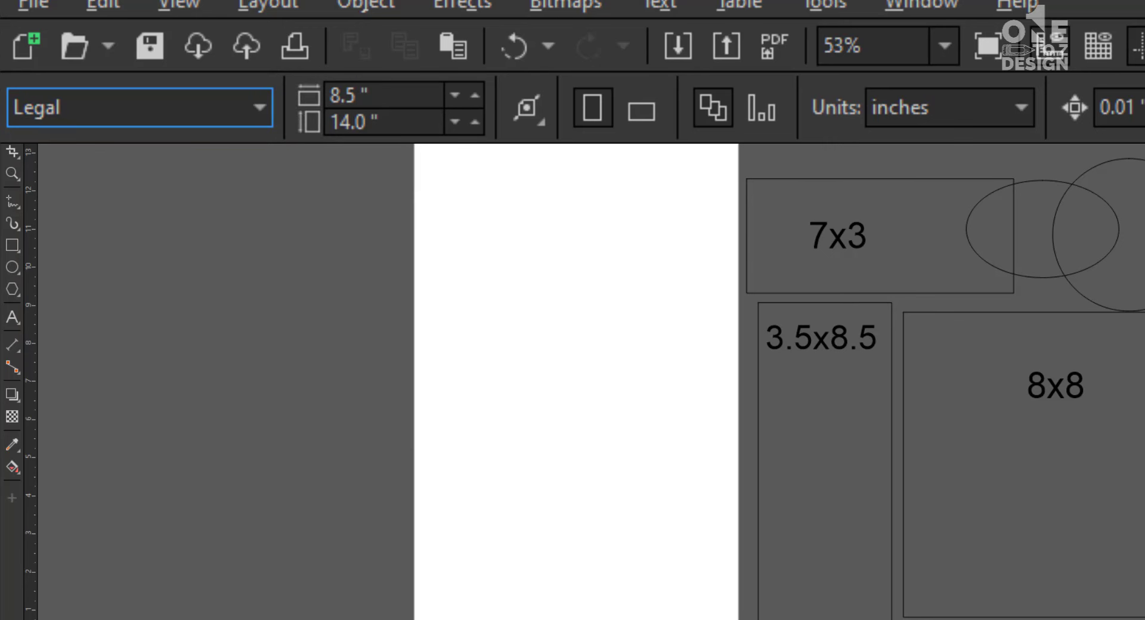
scroll(680, 370, "down", 1)
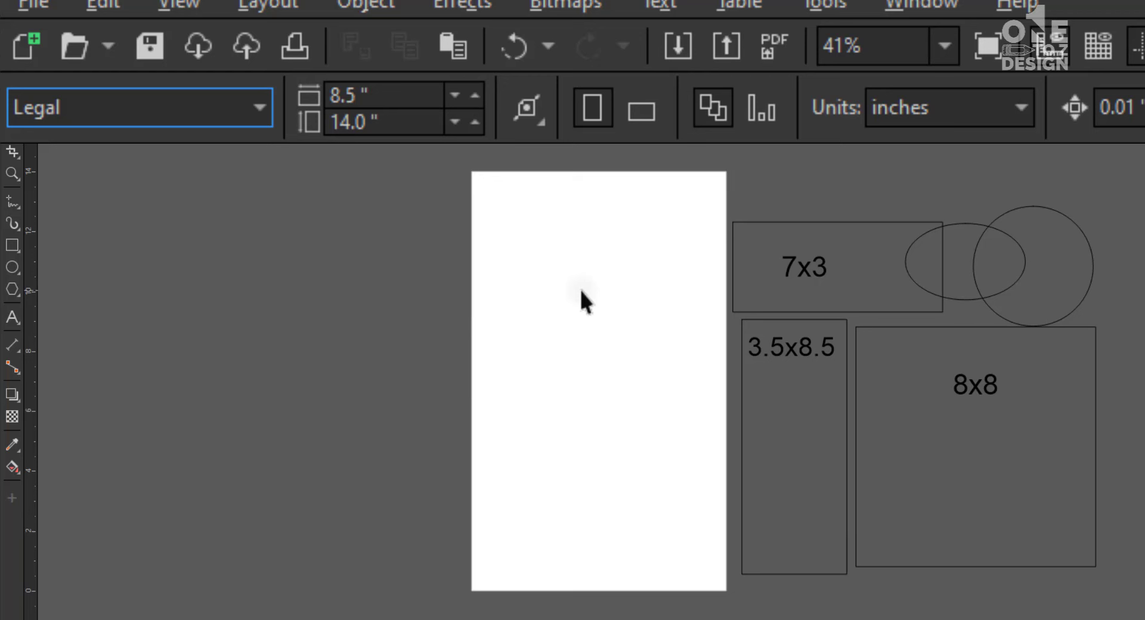
left_click(359, 275)
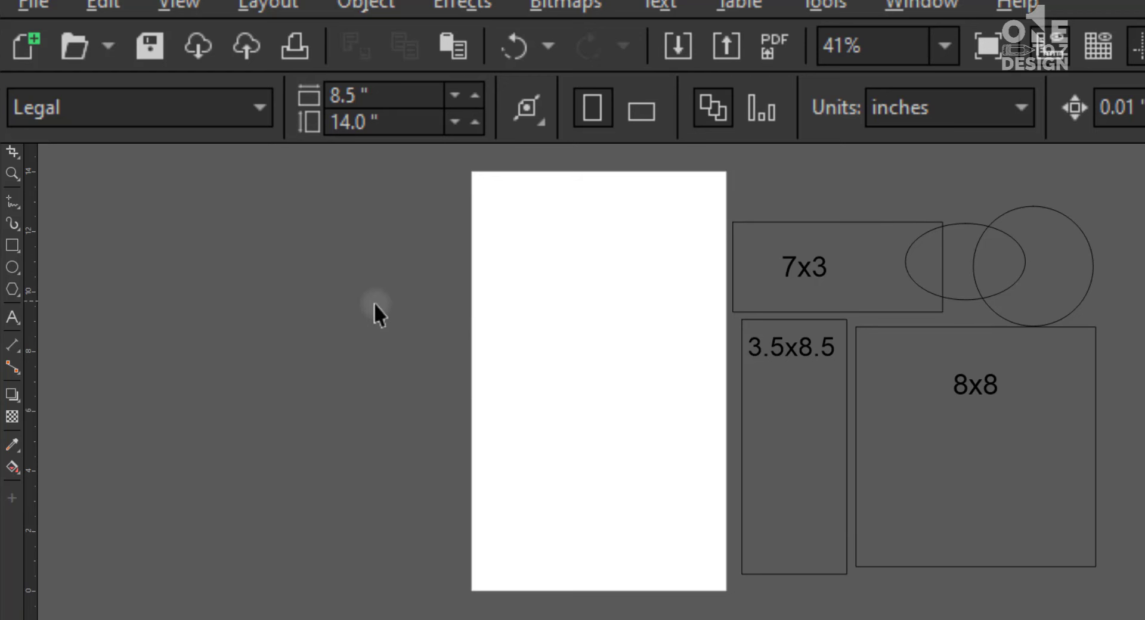
- Draw a rectangle about 3.5 by 2.77 inches to the left of the page and unlock its size ratio
left_click(11, 245)
left_click_drag(312, 245, 420, 330)
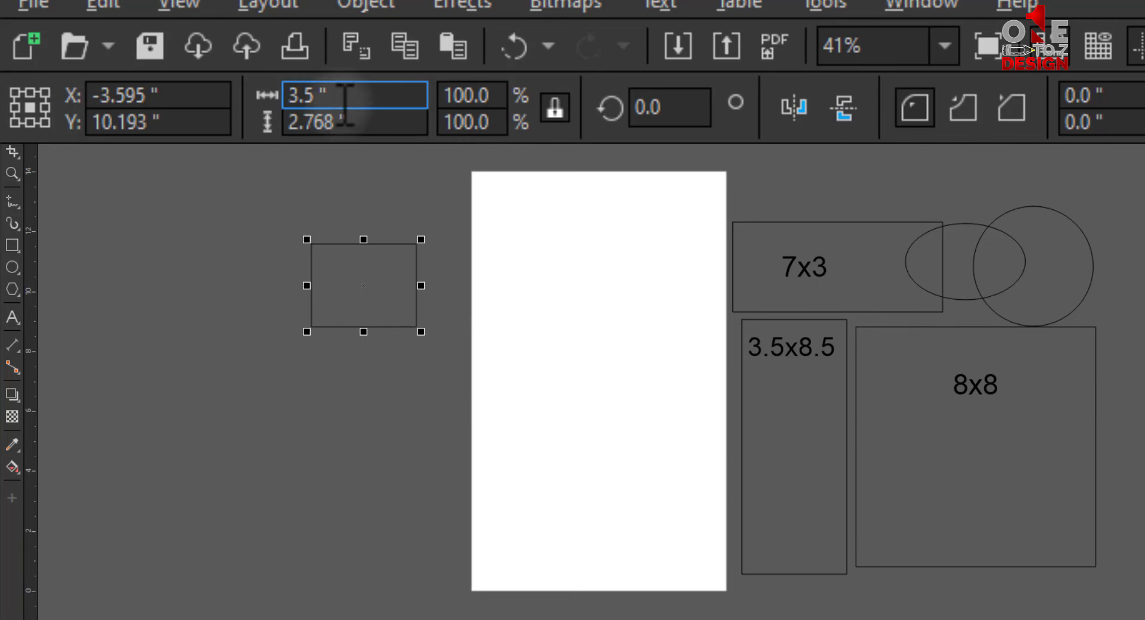
left_click(558, 112)
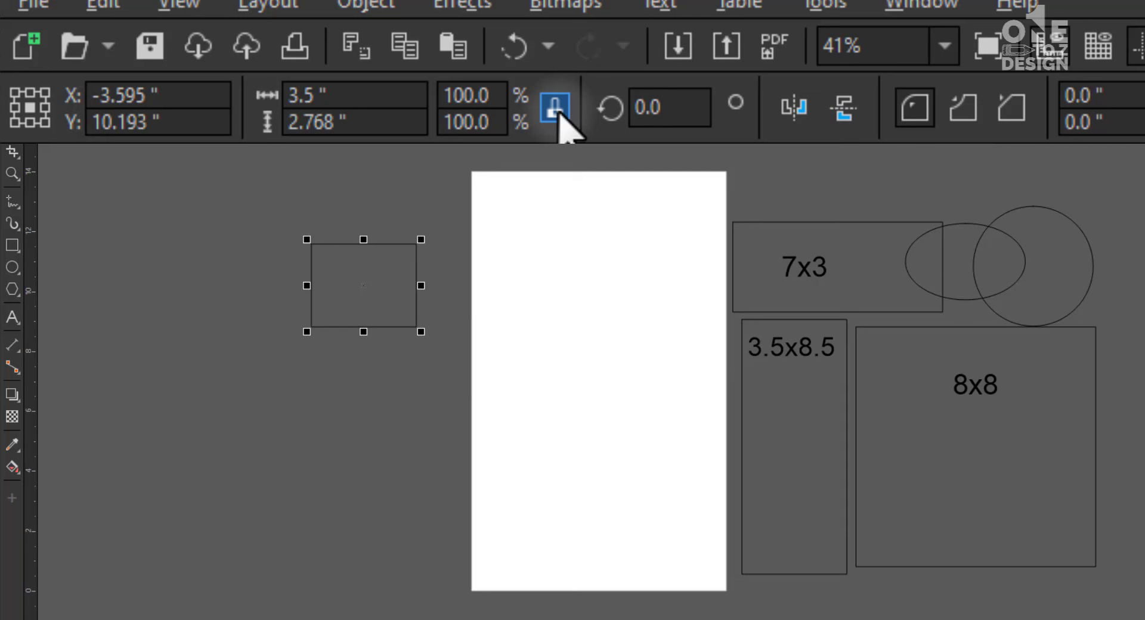
left_click(559, 112)
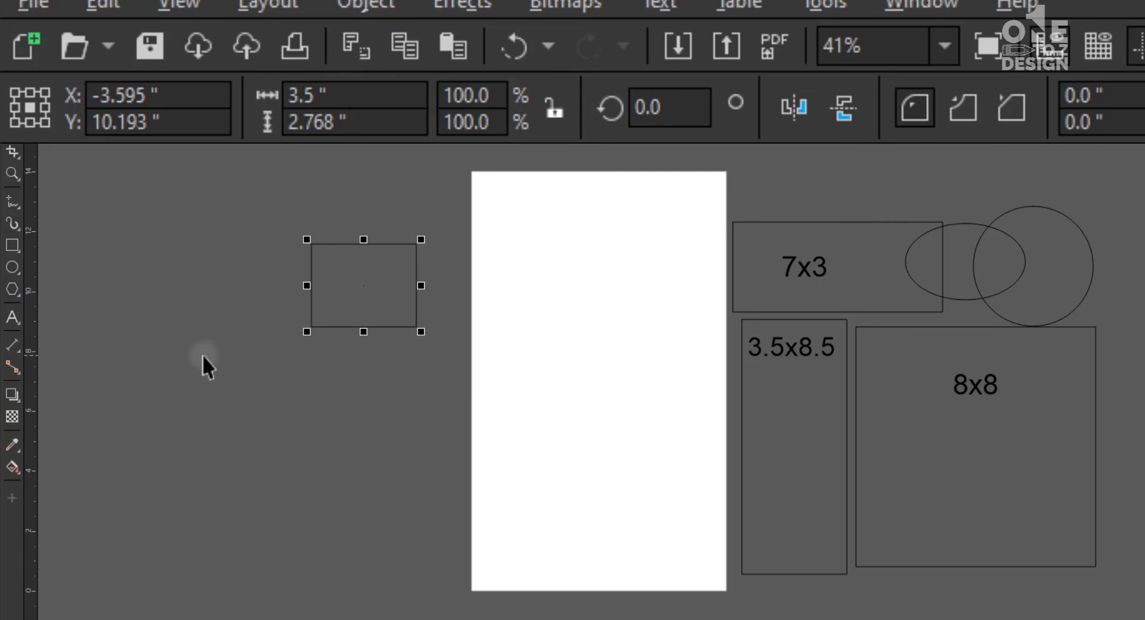
- Set the new rectangle's size to 8 inches wide and 11 inches high
left_click_drag(375, 93, 230, 119)
type("8")
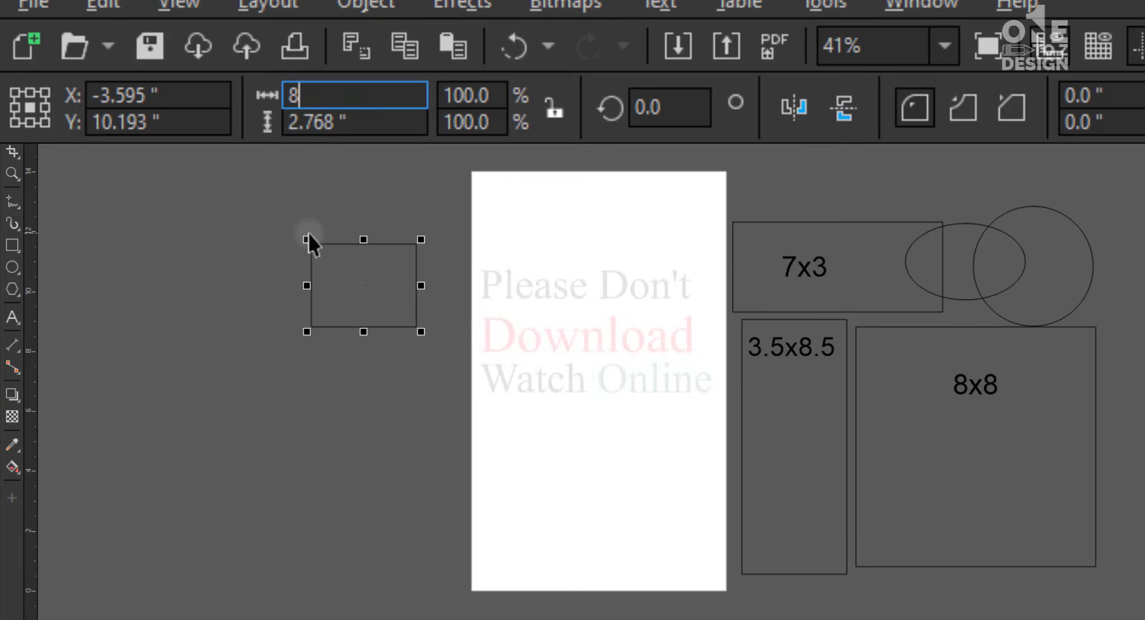
key("Tab")
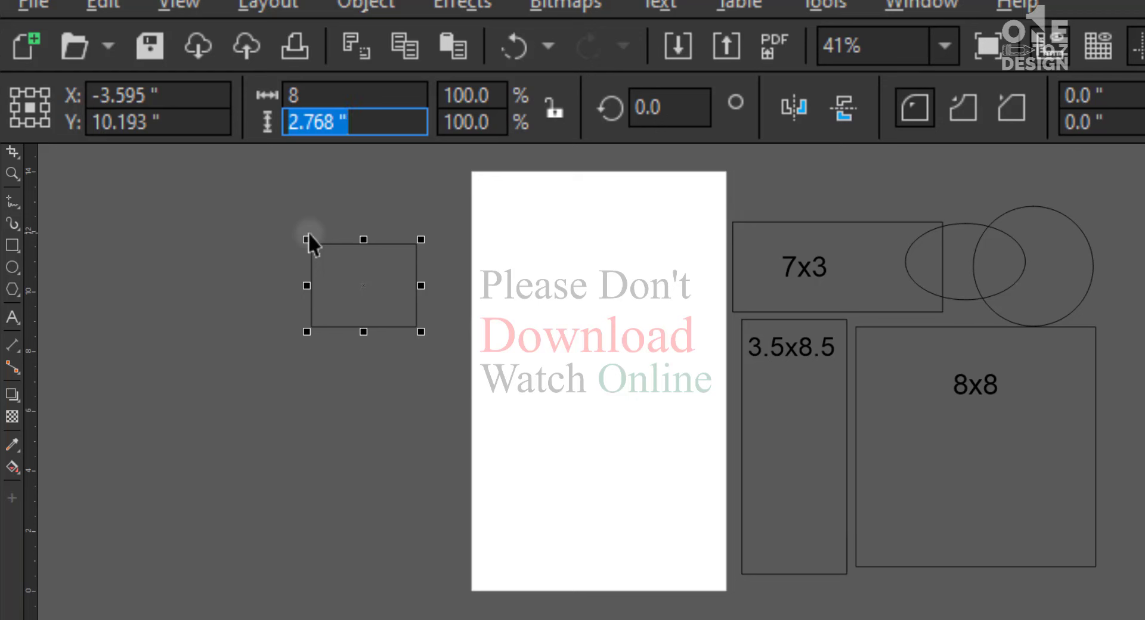
type("11")
key("Return")
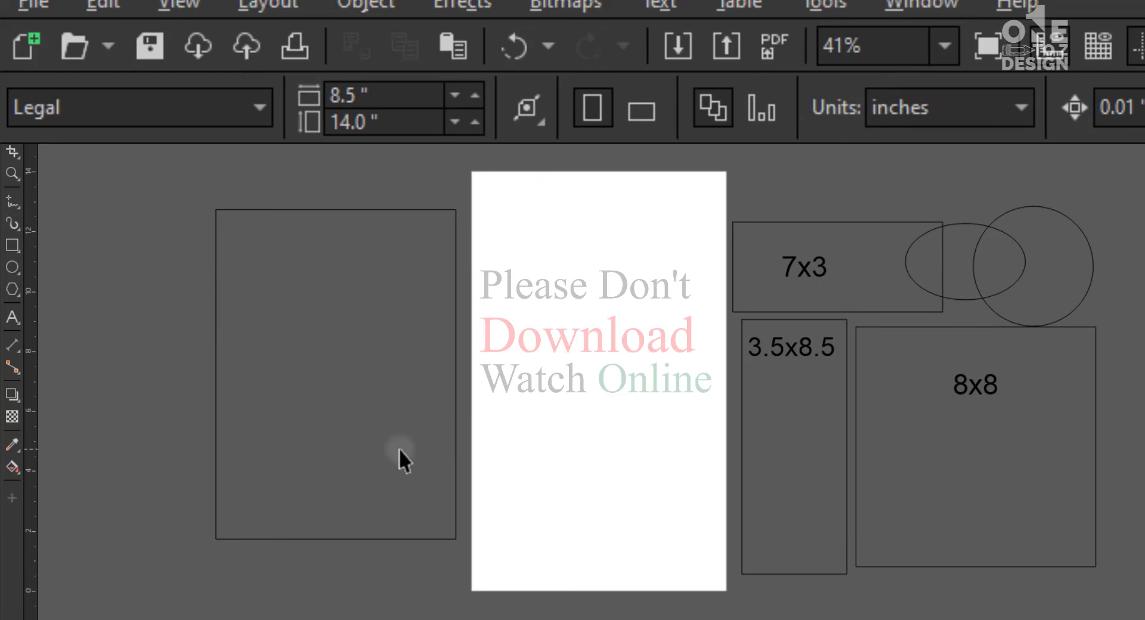
- Fill the 8 by 11 inch rectangle with a muted light teal
left_click(399, 448)
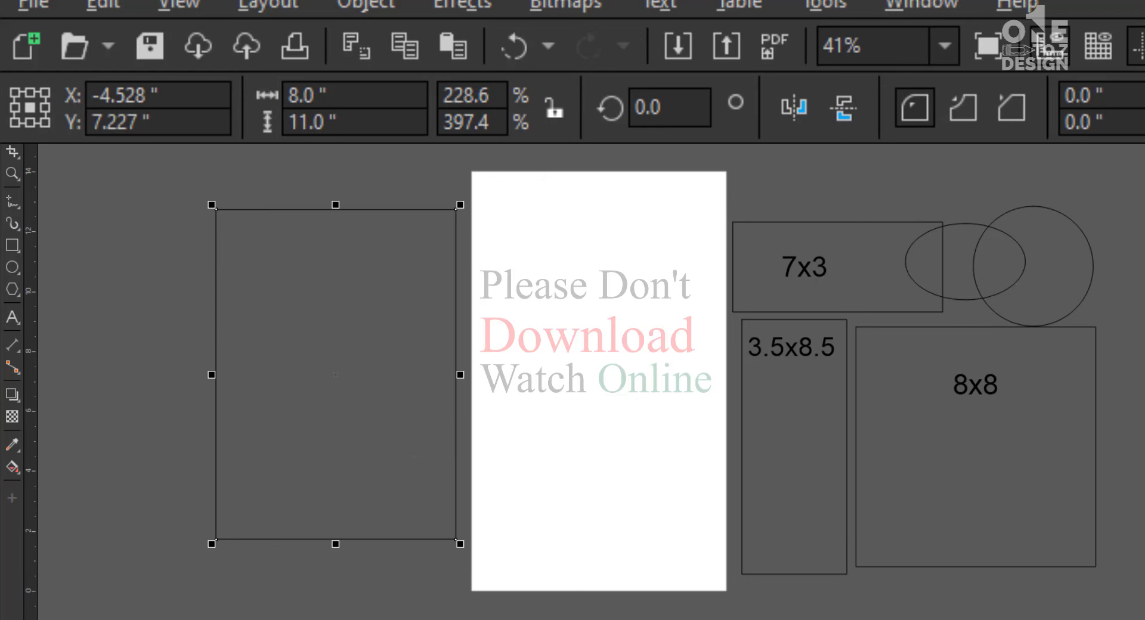
left_click(370, 618)
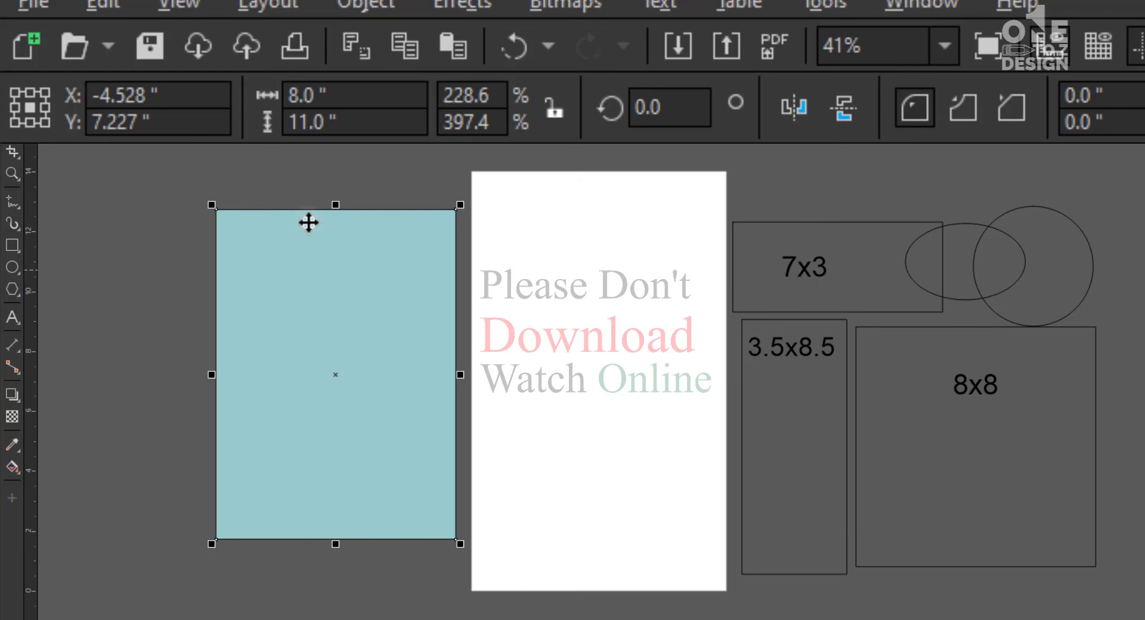
left_click(547, 403)
left_click(366, 333)
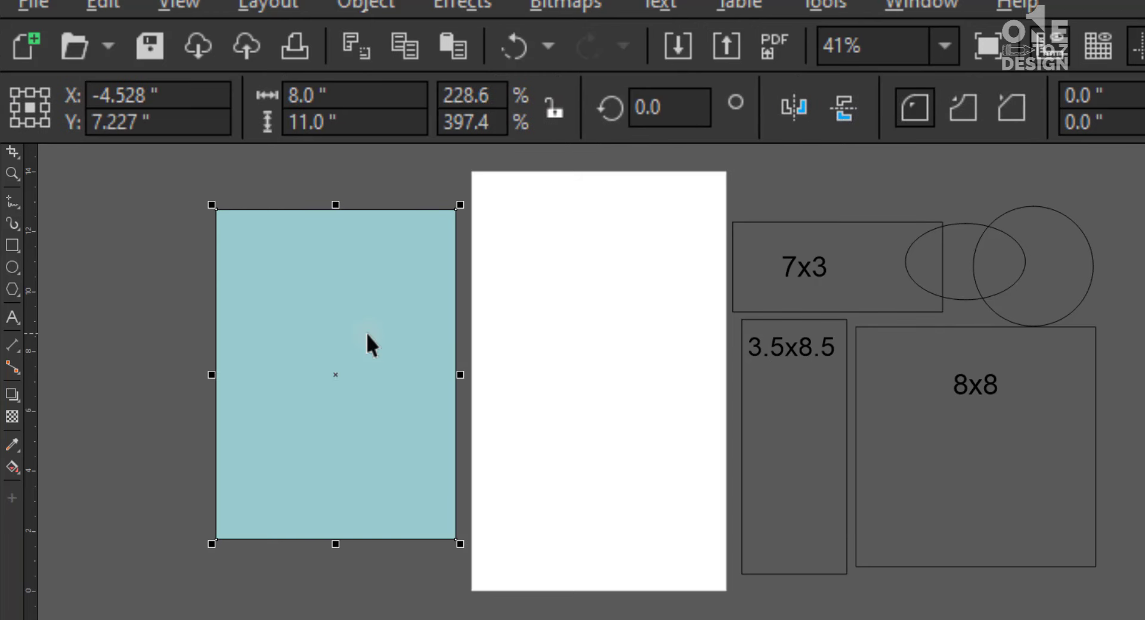
left_click(317, 186)
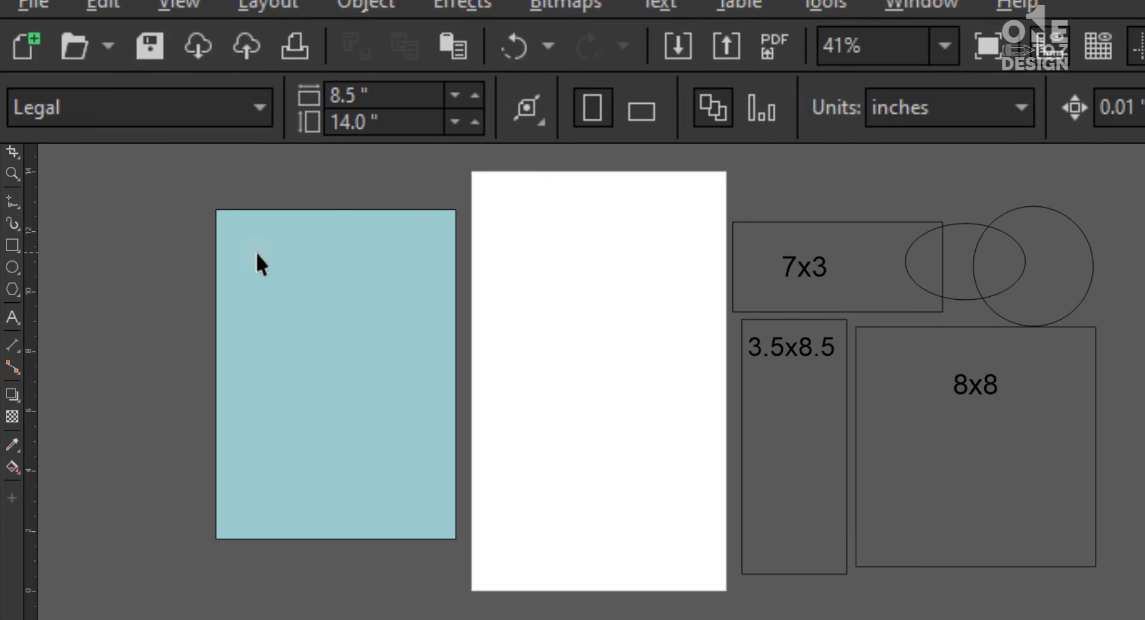
left_click(262, 114)
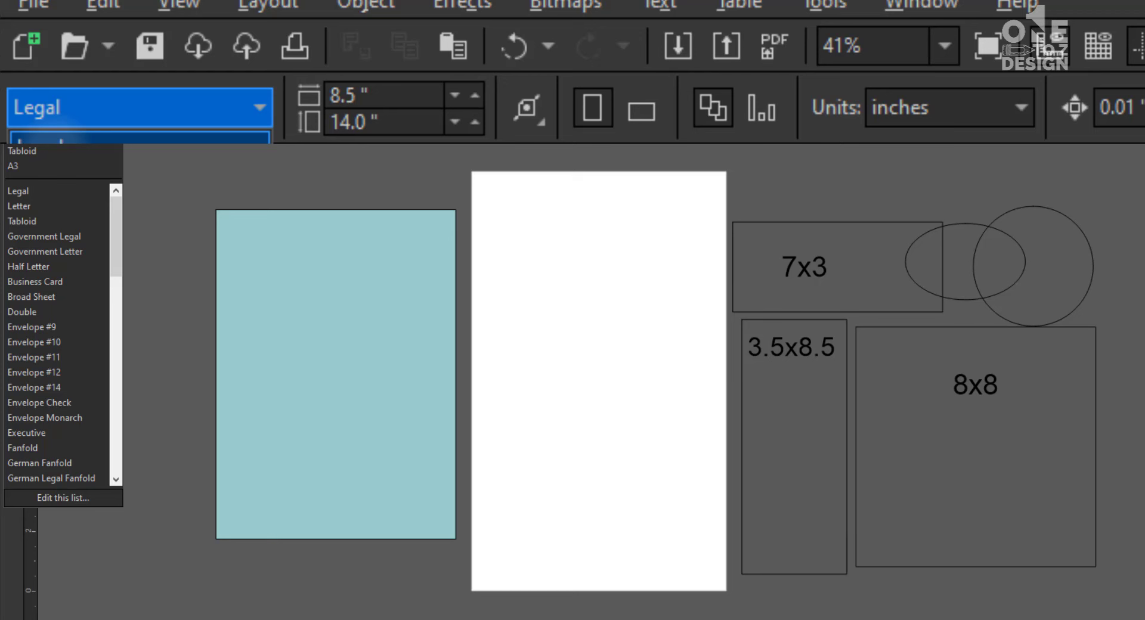
left_click(325, 234)
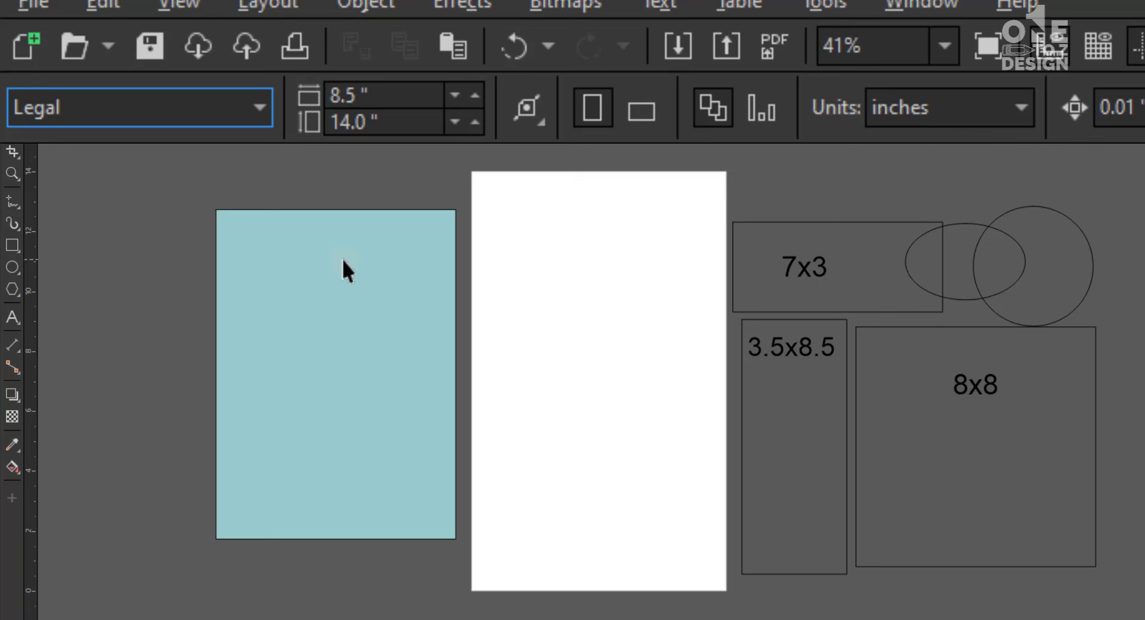
left_click(293, 164)
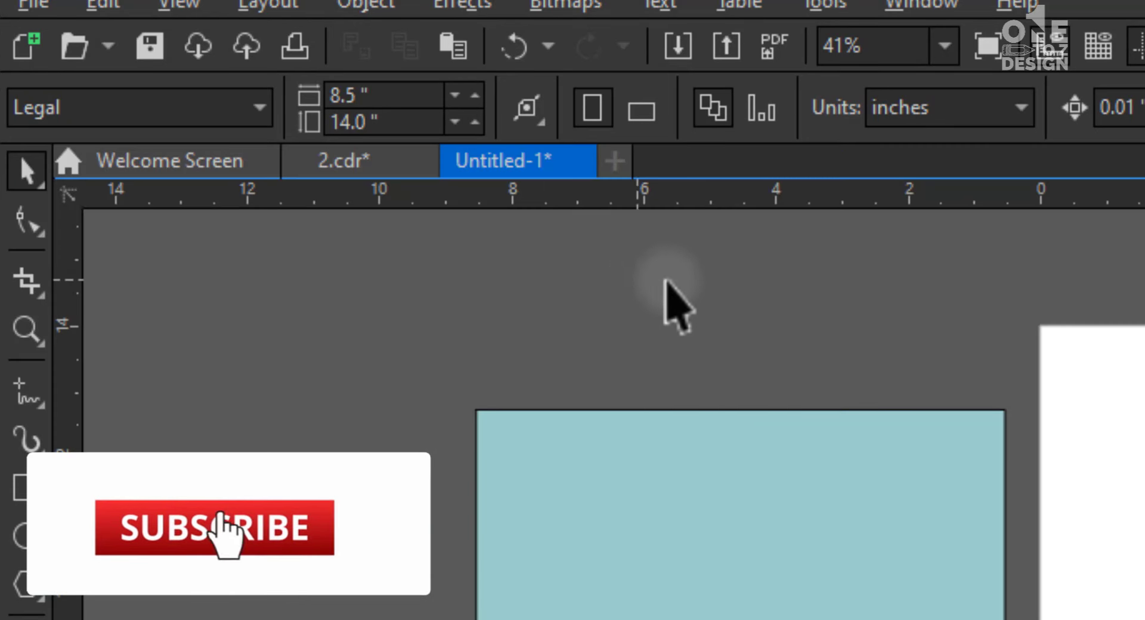
left_click(256, 107)
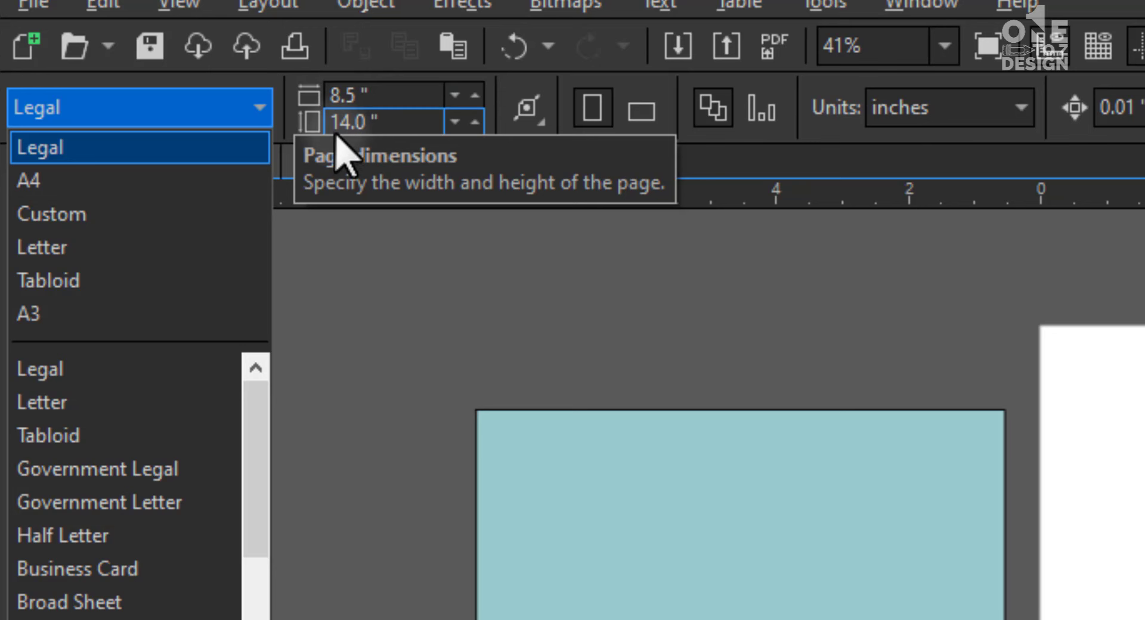
left_click(813, 276)
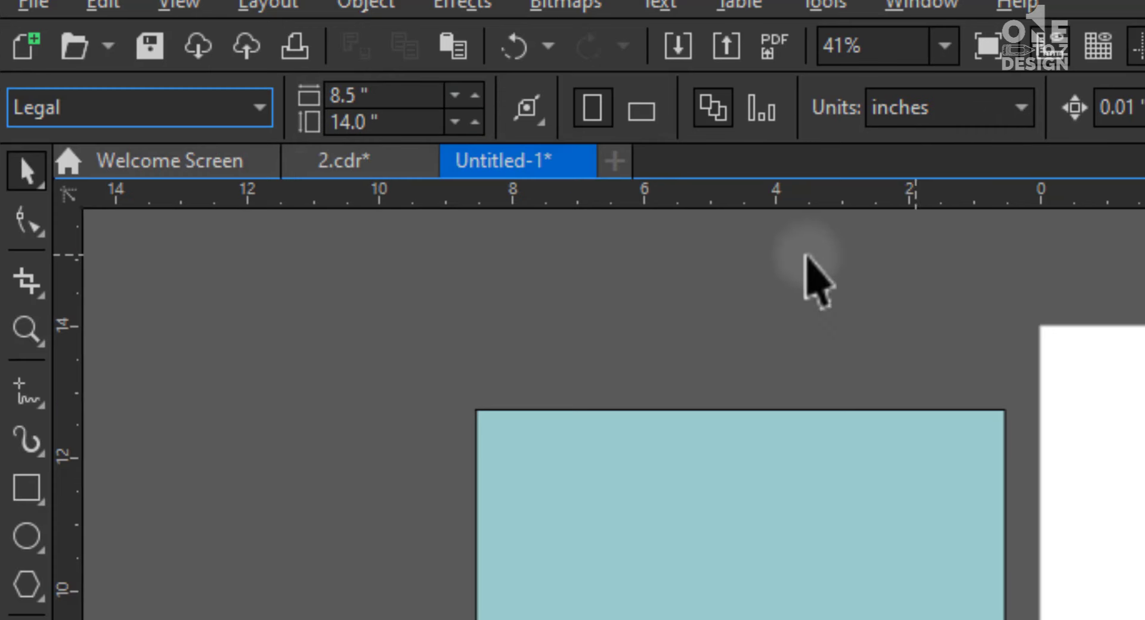
- Set the page size to A4 and try feet as the drawing units before settling on inches
left_click(205, 116)
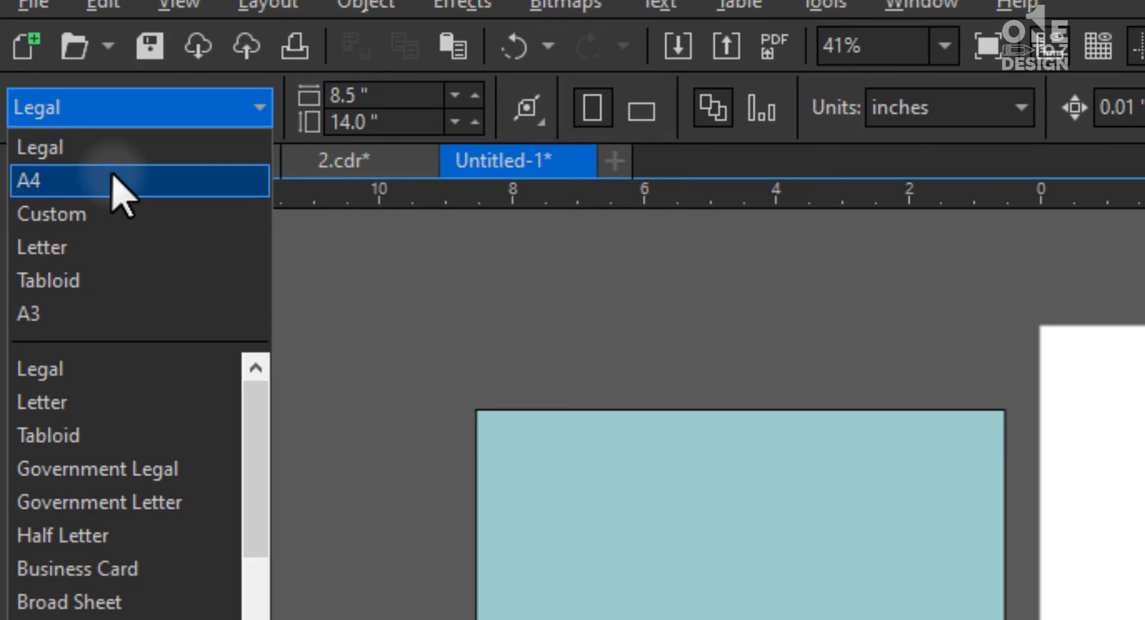
left_click(113, 179)
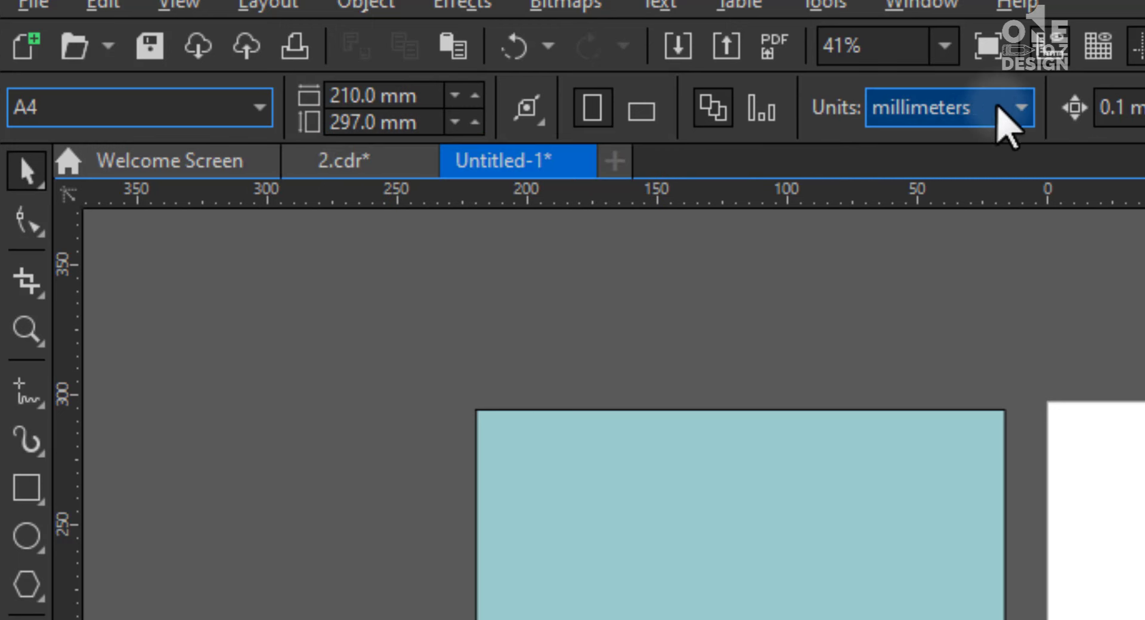
left_click(948, 108)
left_click(891, 381)
left_click(948, 109)
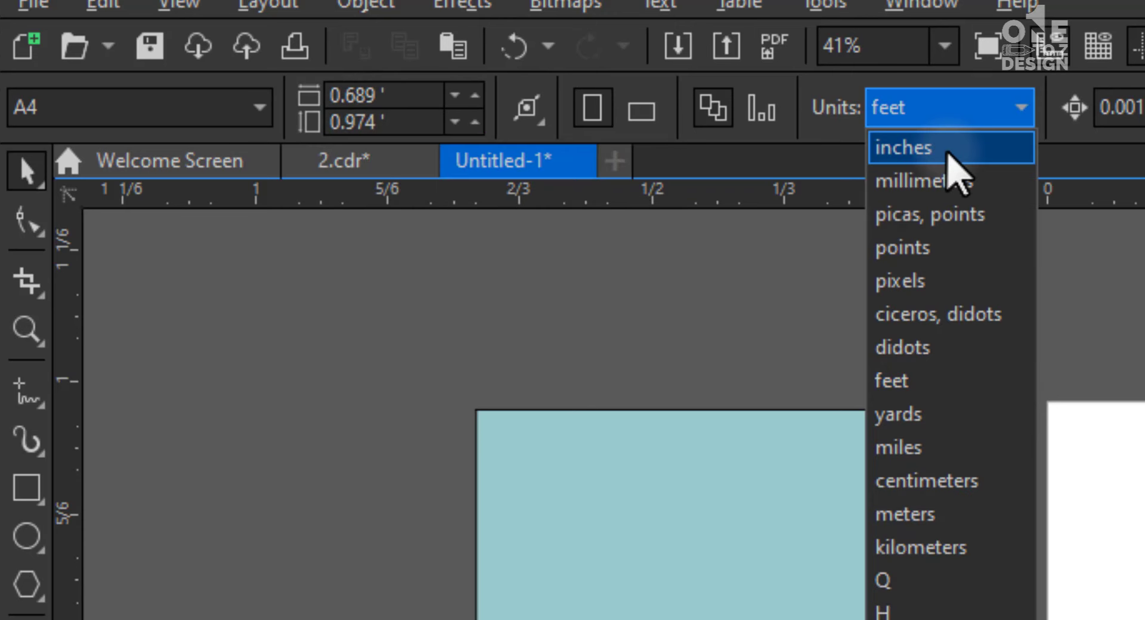
left_click(949, 153)
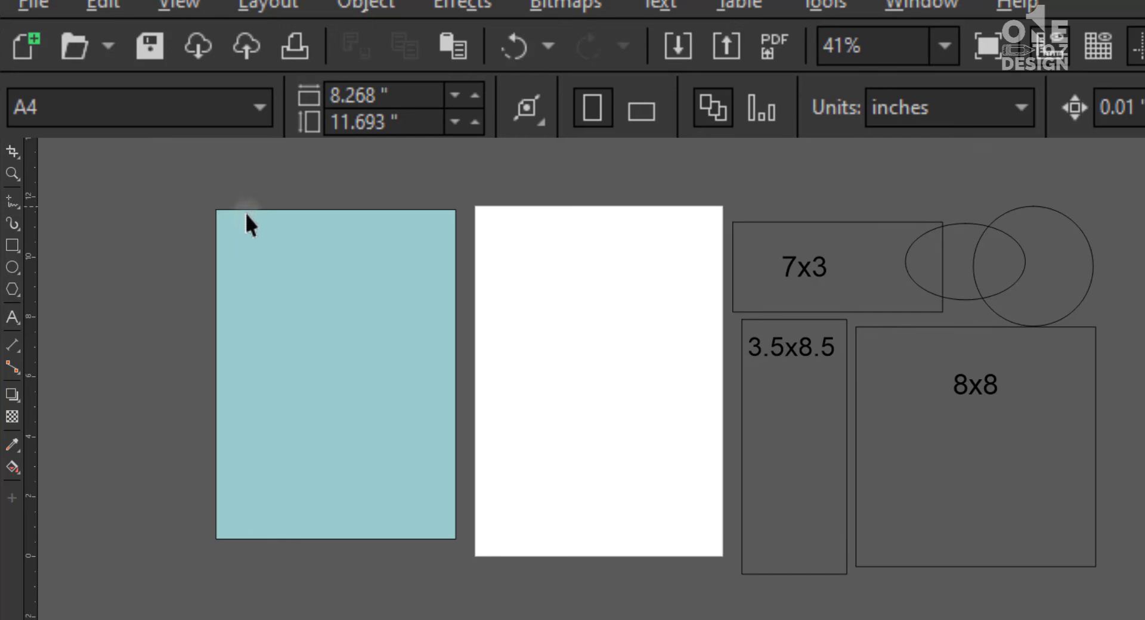
- Draw a rectangle on the page and set its size to 8 inches wide and 11.6 inches high
left_click(301, 251)
left_click(12, 245)
left_click_drag(503, 267, 641, 392)
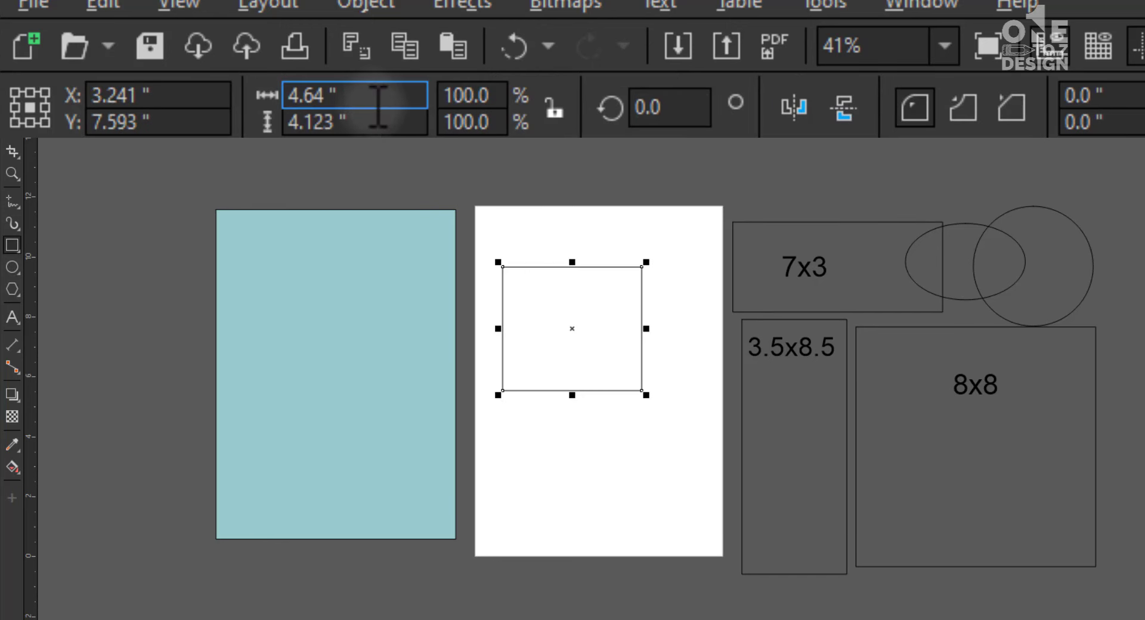
left_click(391, 97)
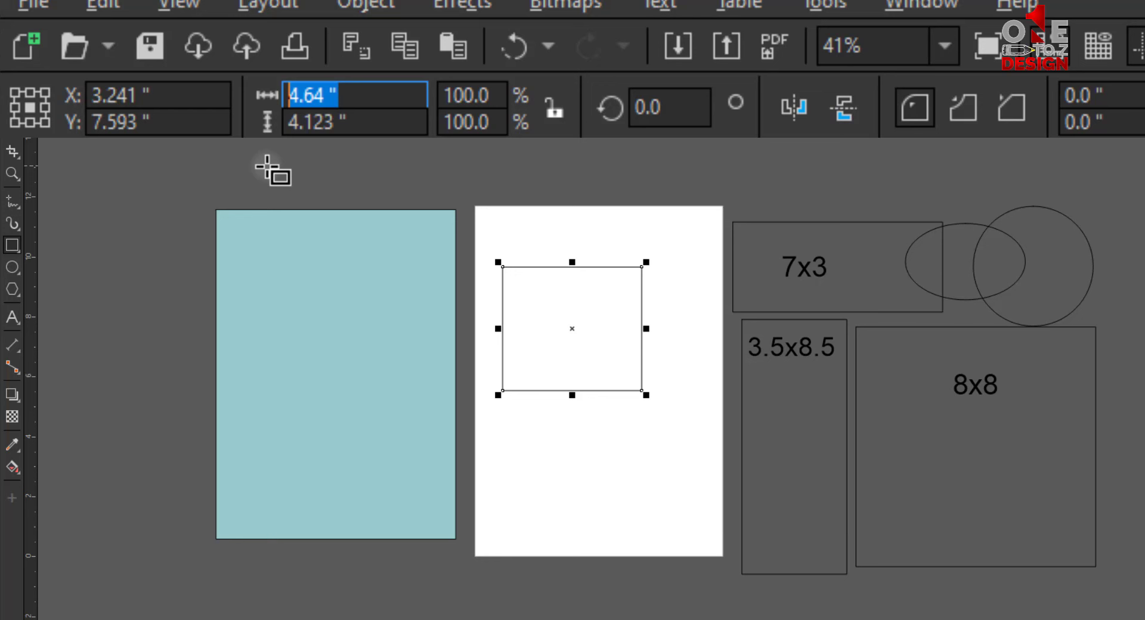
type("8")
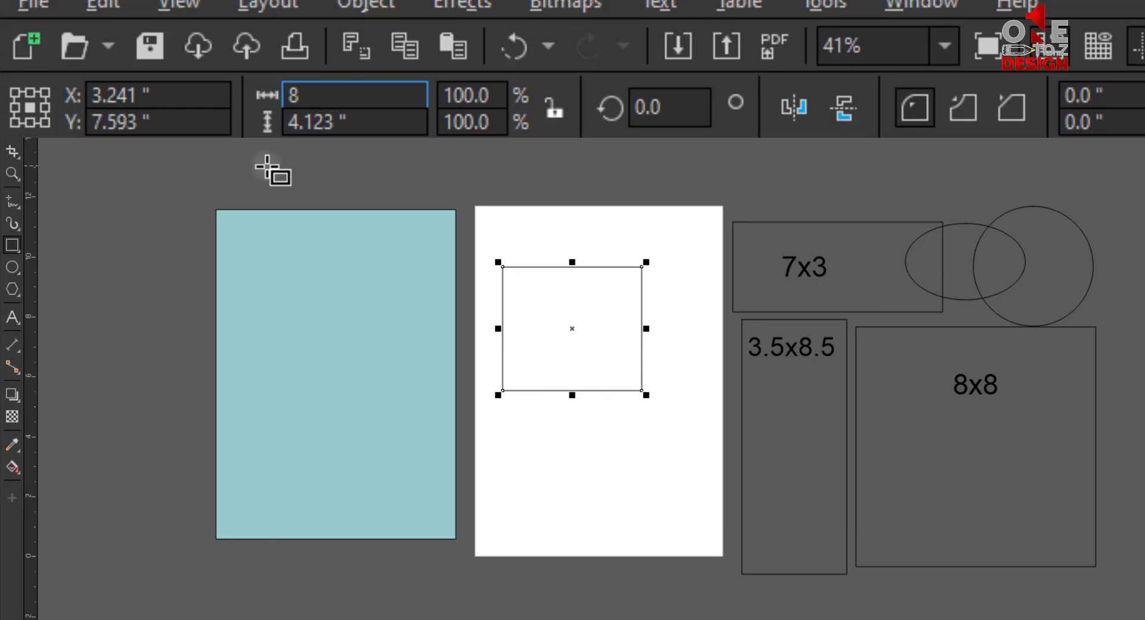
key("Tab")
type("11.6")
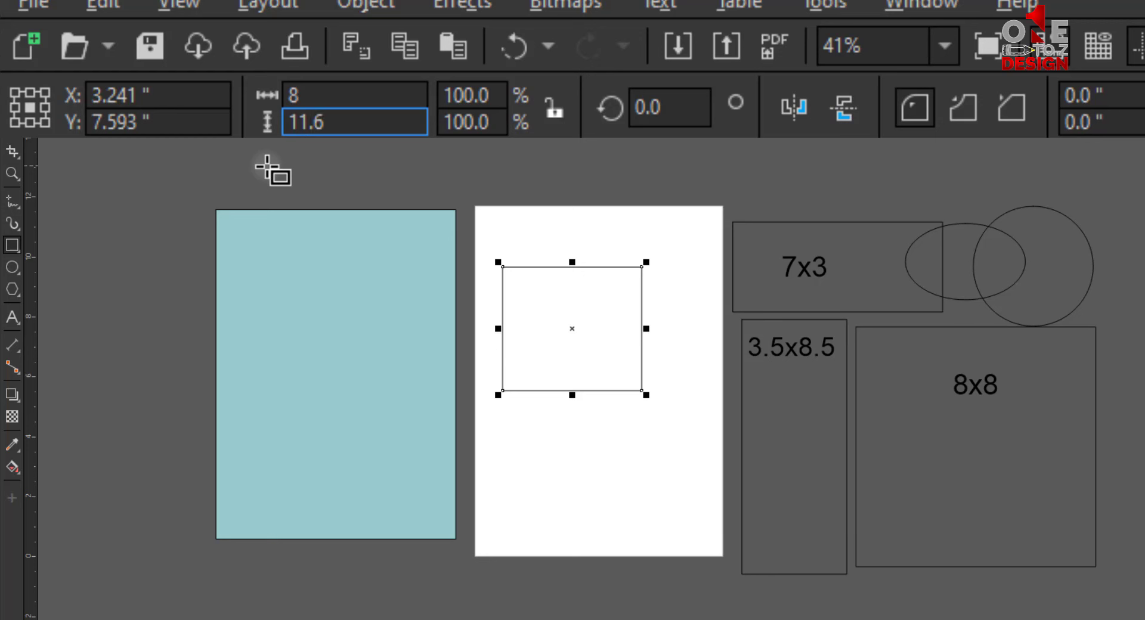
key("Return")
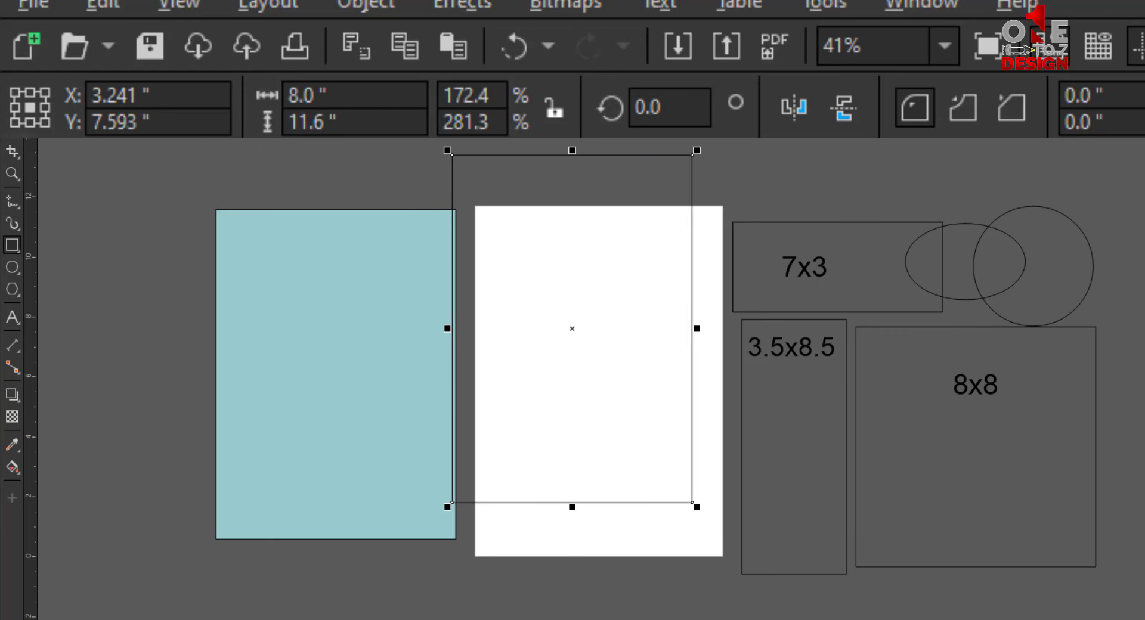
- Move the 8 by 11.6 inch rectangle off the page to the left of the teal rectangle and fill it light cyan
left_click_drag(496, 250, 74, 287)
scroll(115, 186, "left", 5)
left_click_drag(299, 328, 238, 327)
left_click(471, 332)
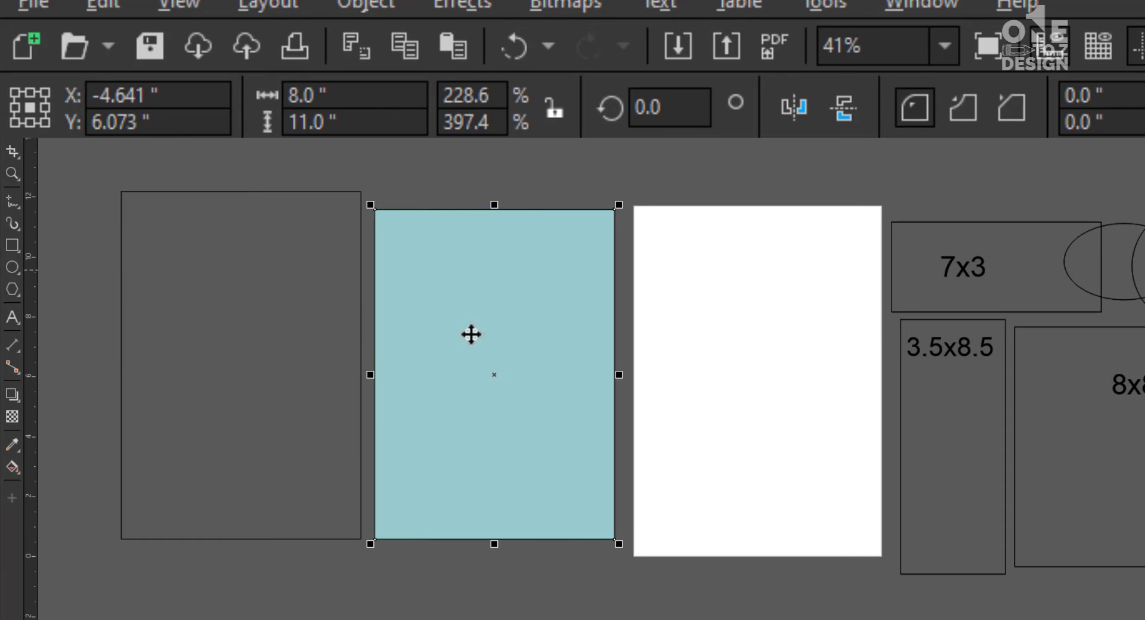
left_click(304, 304)
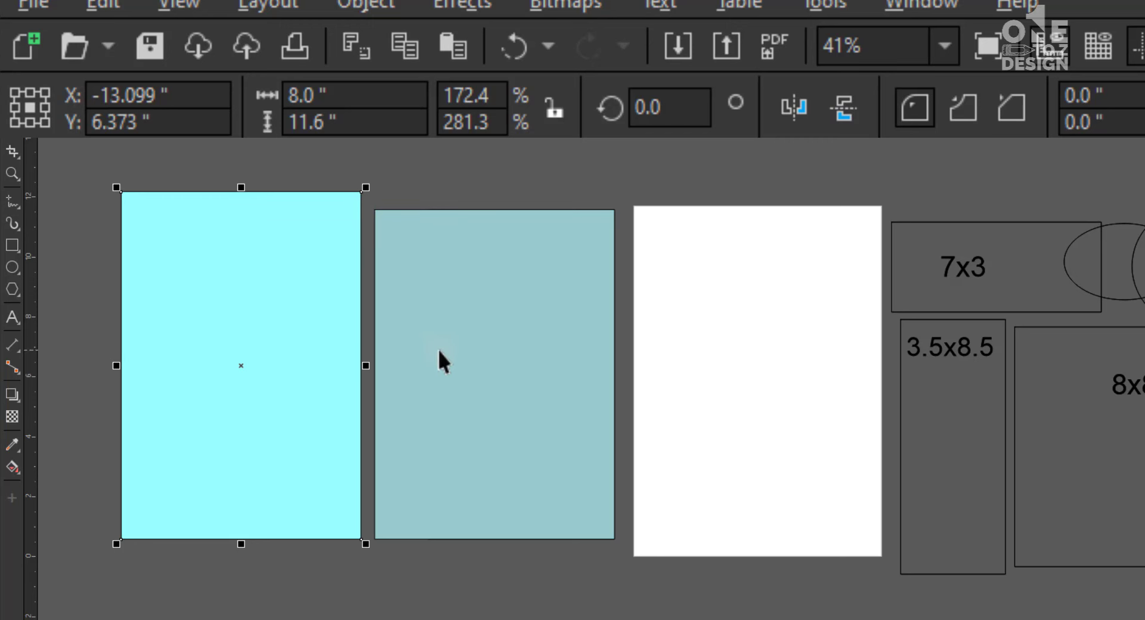
- Mark the square beside 3-Paper size as done in the checklist document and return to the size drawing
left_click(438, 153)
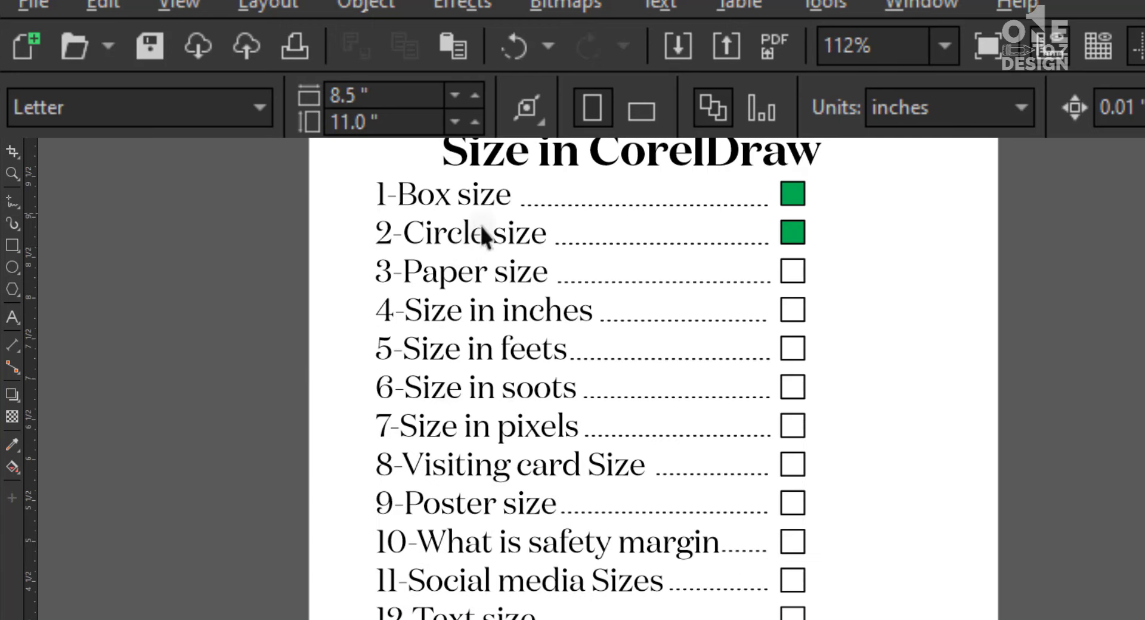
left_click(791, 273)
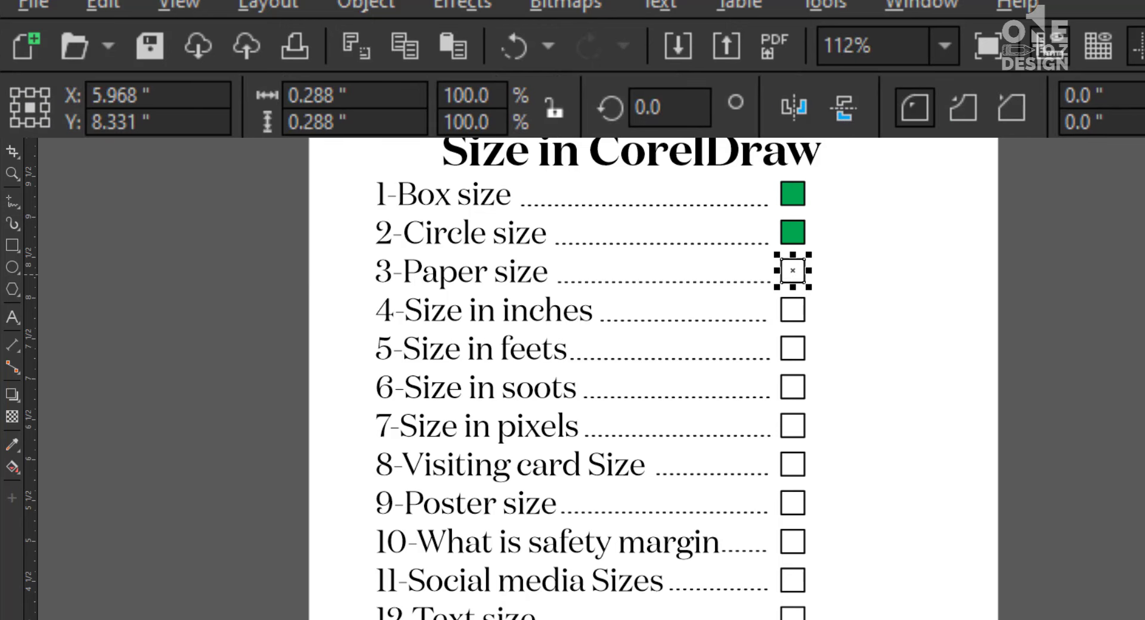
key("ctrl+r")
left_click(938, 374)
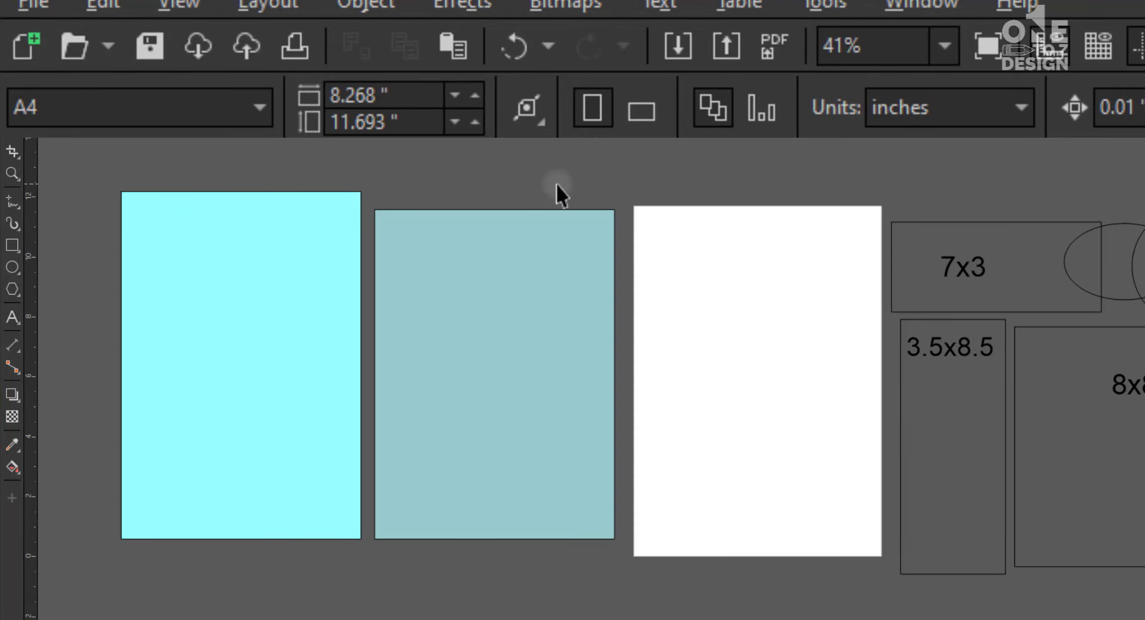
scroll(555, 184, "down", 1)
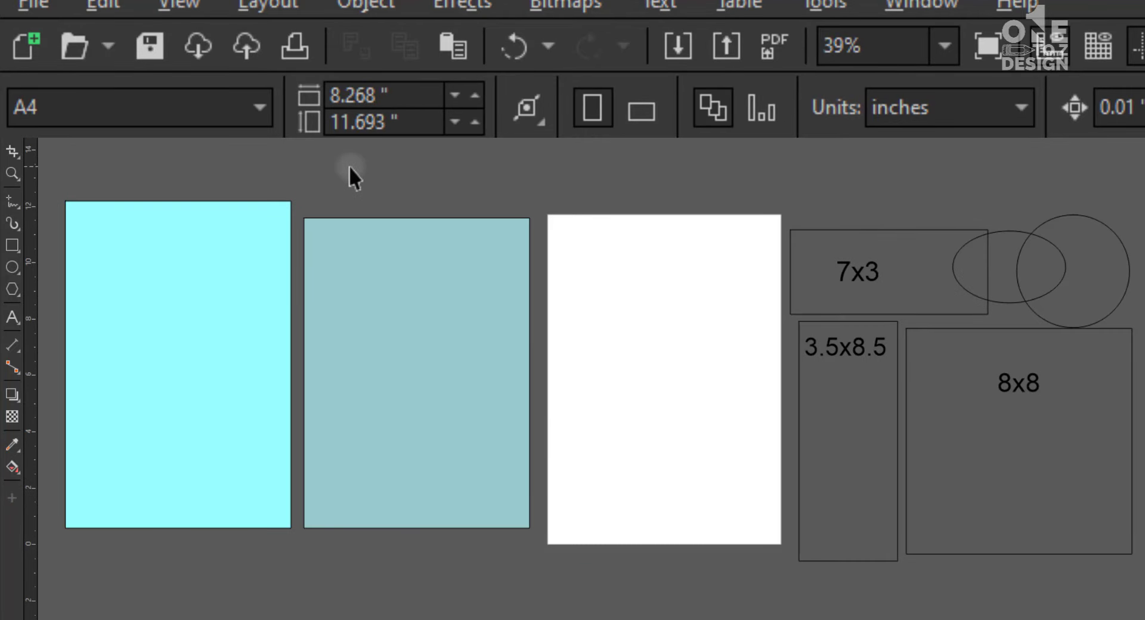